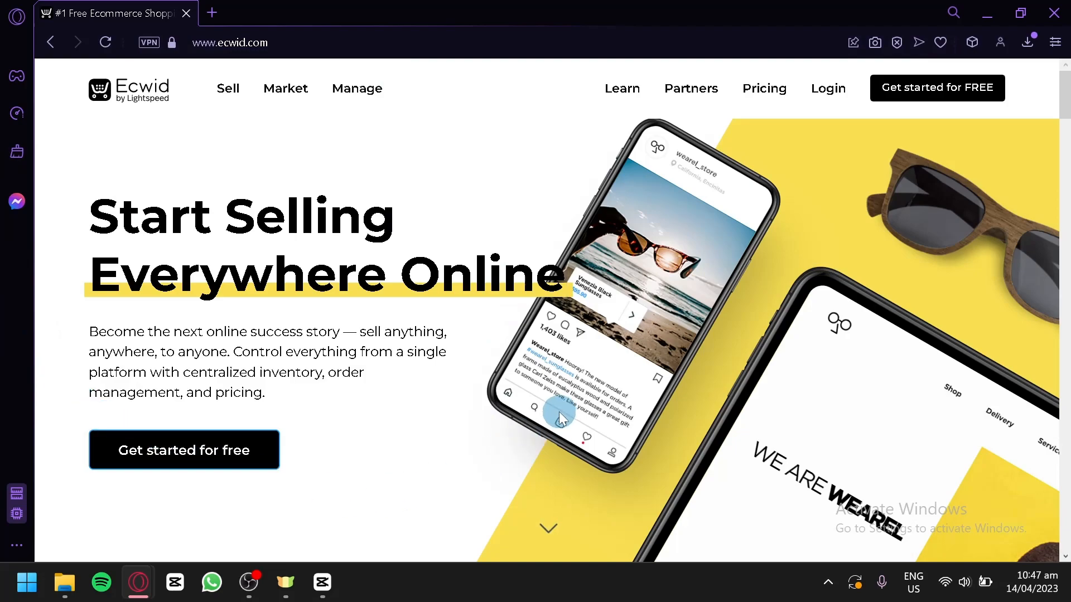
Open the free account sign-up form from the Ecwid homepage and look over its registration options
{"action": "left_click", "coordinate": [220, 458]}
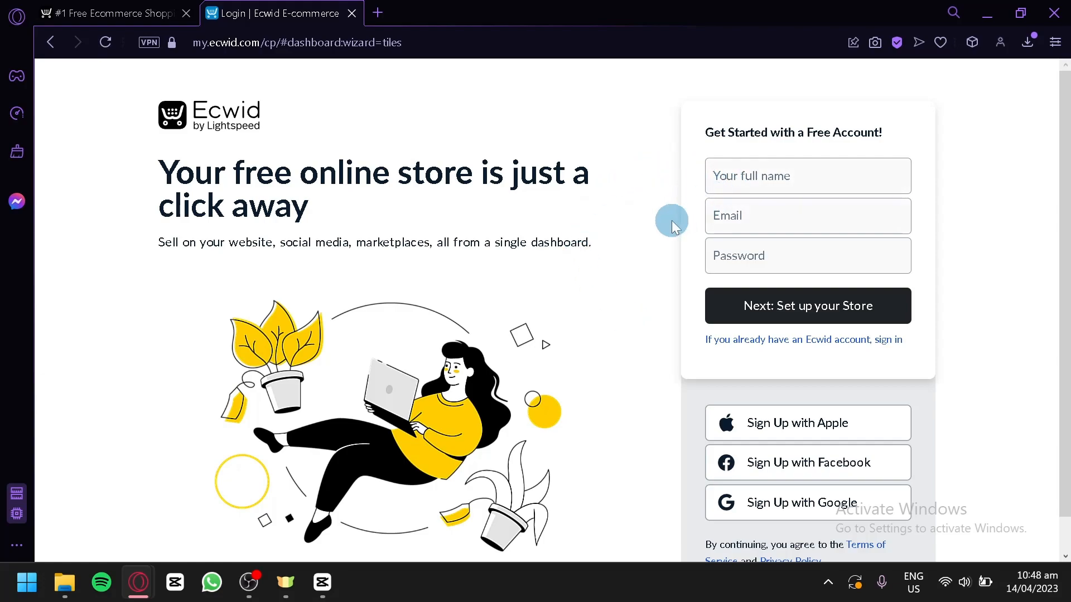
{"action": "scroll", "coordinate": [630, 282], "scroll_direction": "down", "scroll_amount": 1}
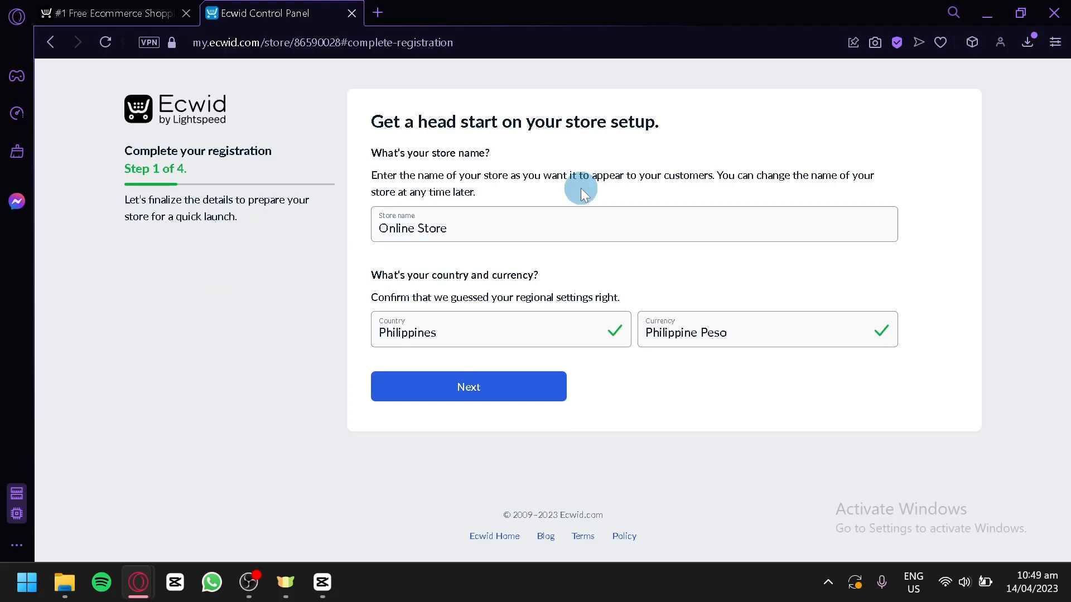
Name the store Testproduct, keep Philippines and Philippine Peso as country and currency, and continue the registration
{"action": "left_click_drag", "start_coordinate": [493, 226], "coordinate": [303, 236]}
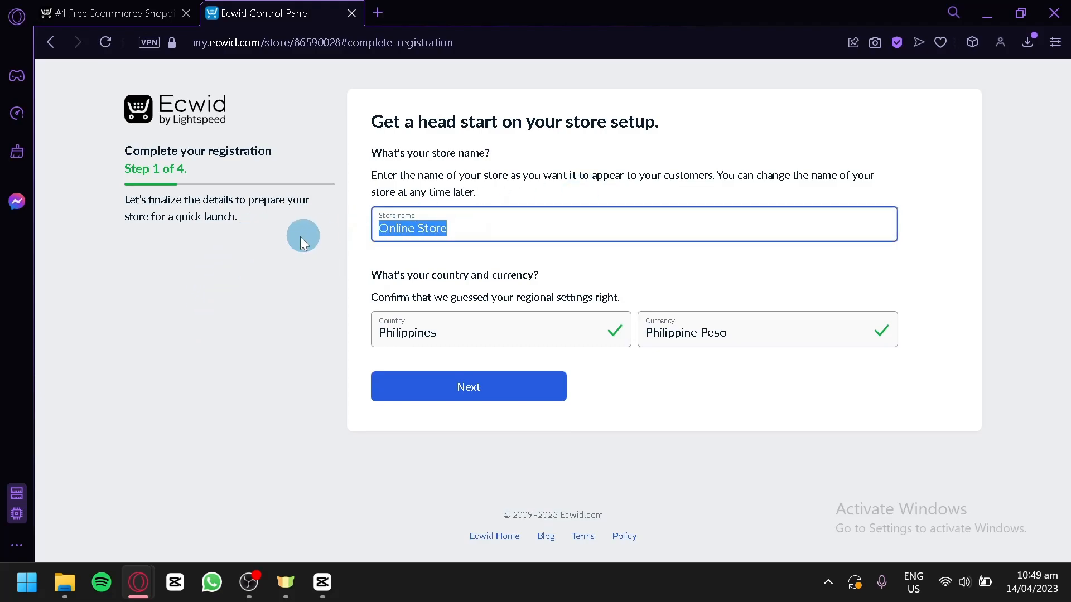
{"action": "type", "text": "T"}
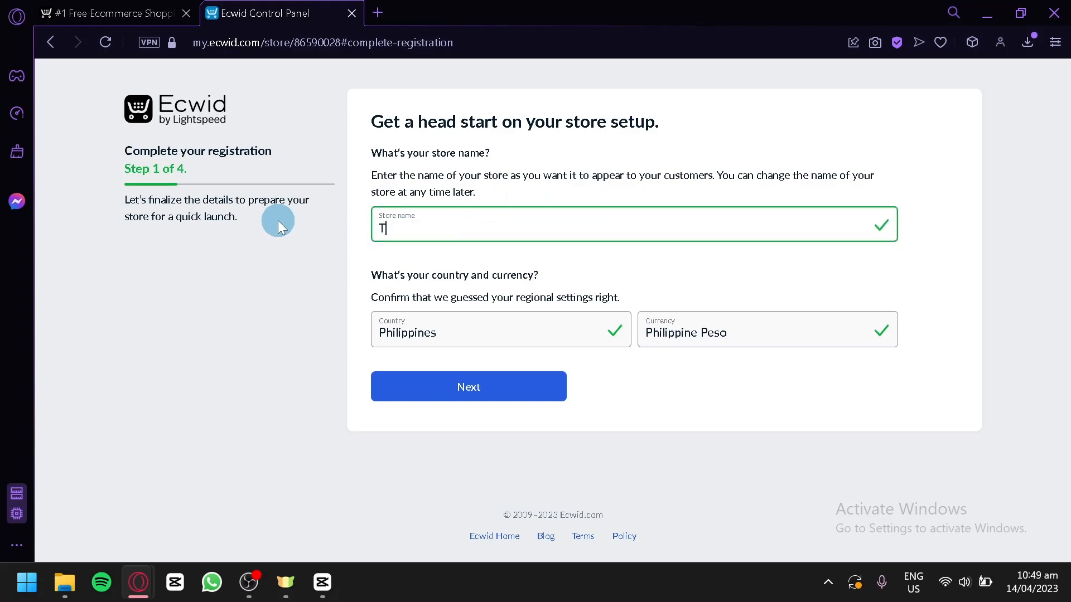
{"action": "type", "text": "estproduct"}
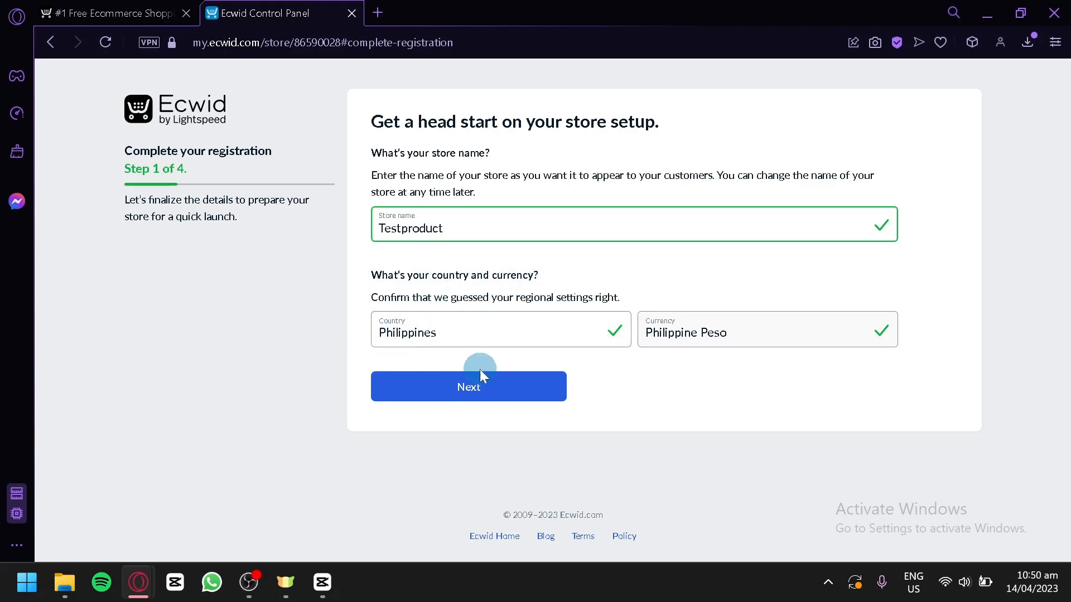
{"action": "left_click", "coordinate": [591, 331]}
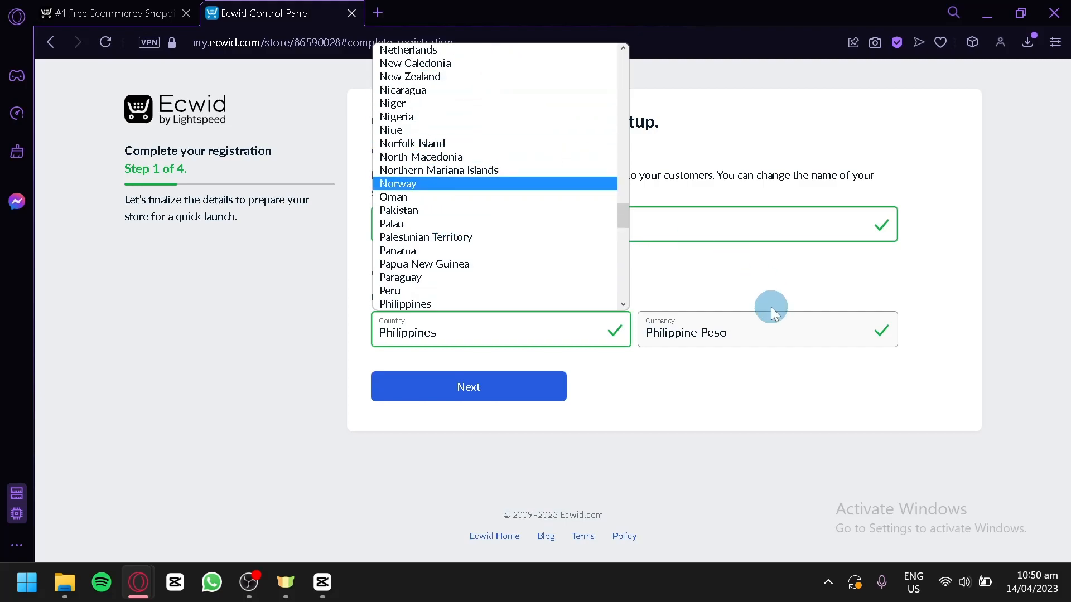
{"action": "left_click", "coordinate": [769, 325]}
{"action": "left_click", "coordinate": [691, 407]}
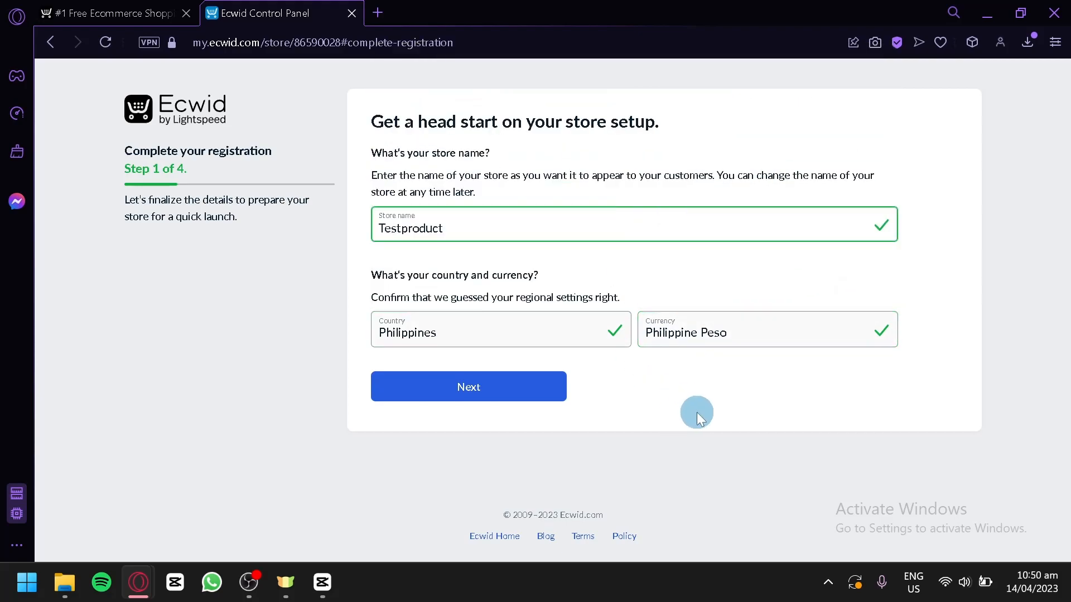
{"action": "left_click", "coordinate": [483, 382]}
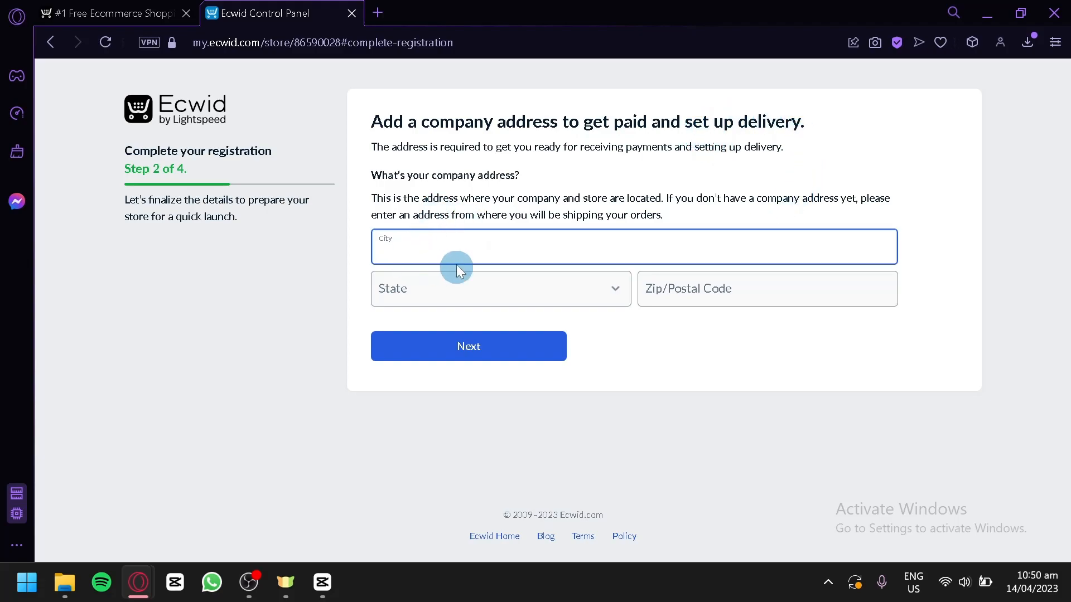
Fill in the company address with its city, state and postal code, and continue the registration
{"action": "left_click", "coordinate": [566, 289]}
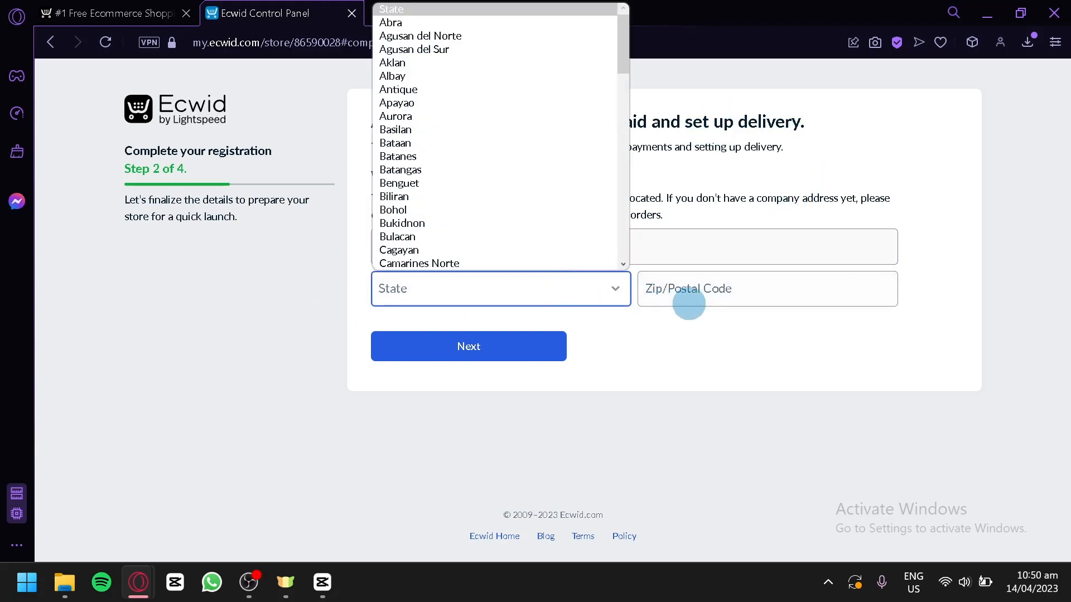
{"action": "left_click", "coordinate": [681, 304]}
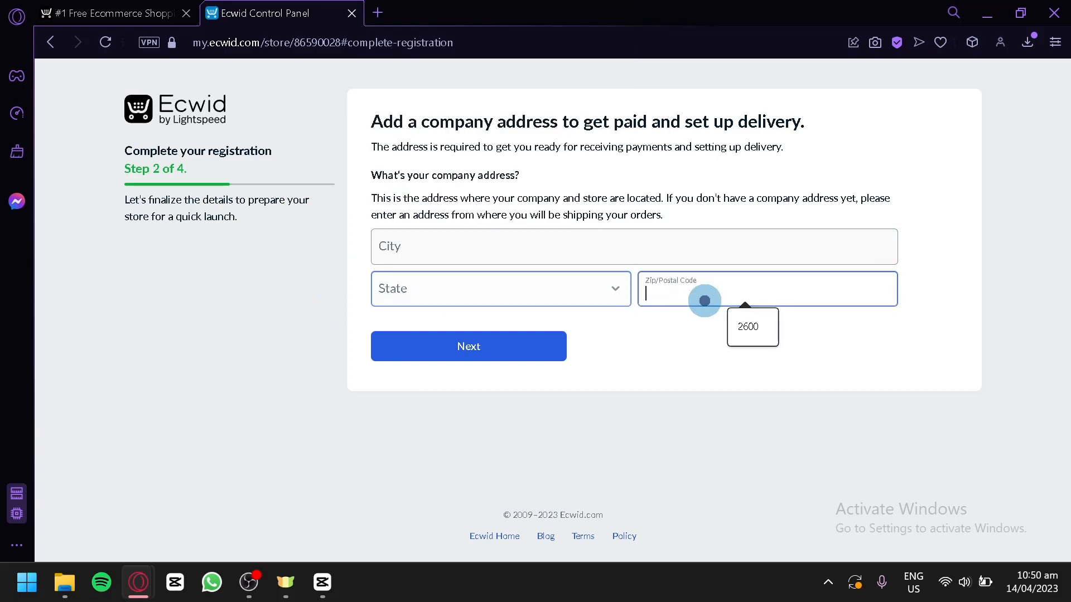
{"action": "left_click", "coordinate": [775, 332]}
{"action": "left_click", "coordinate": [624, 249]}
{"action": "left_click", "coordinate": [442, 341]}
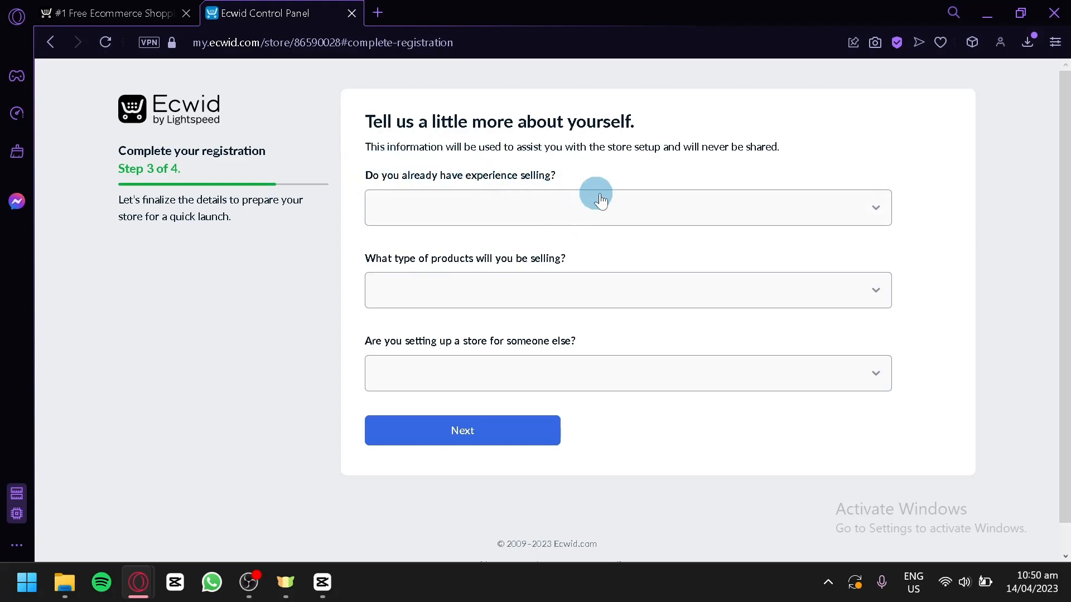
Answer the profile questions with "I'm just getting started", "Toys/Crafts/Hobbies" and "No" for someone else's store, and continue
{"action": "left_click", "coordinate": [613, 205]}
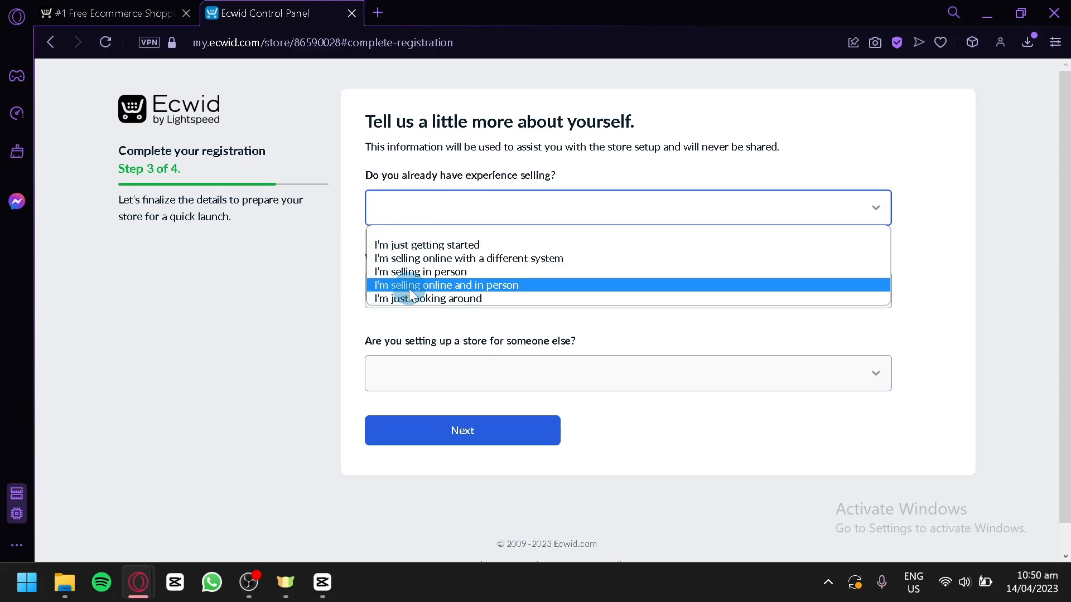
{"action": "left_click", "coordinate": [425, 245]}
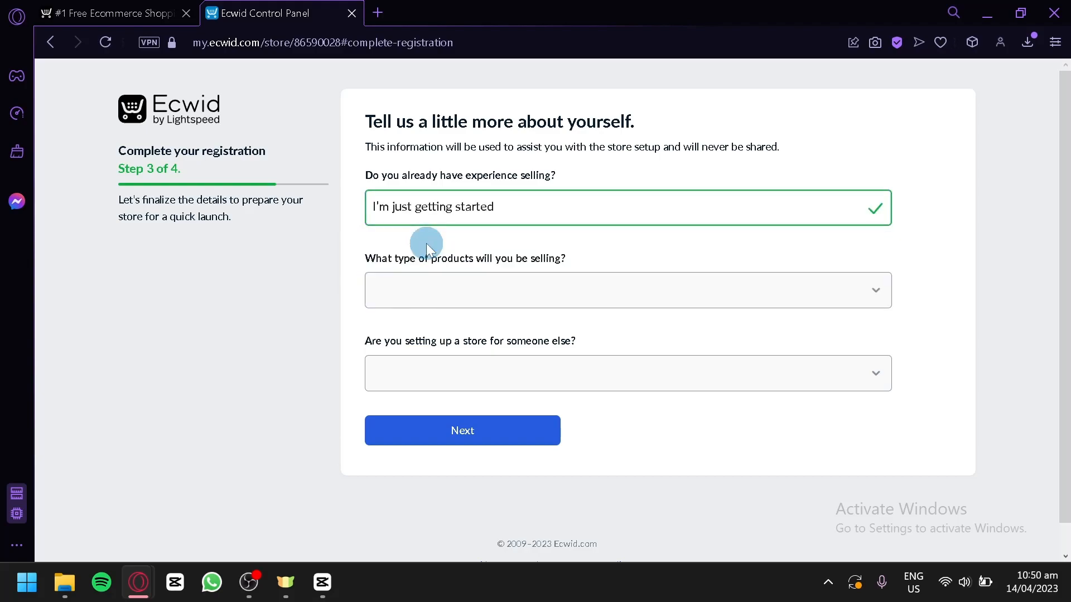
{"action": "left_click", "coordinate": [421, 295]}
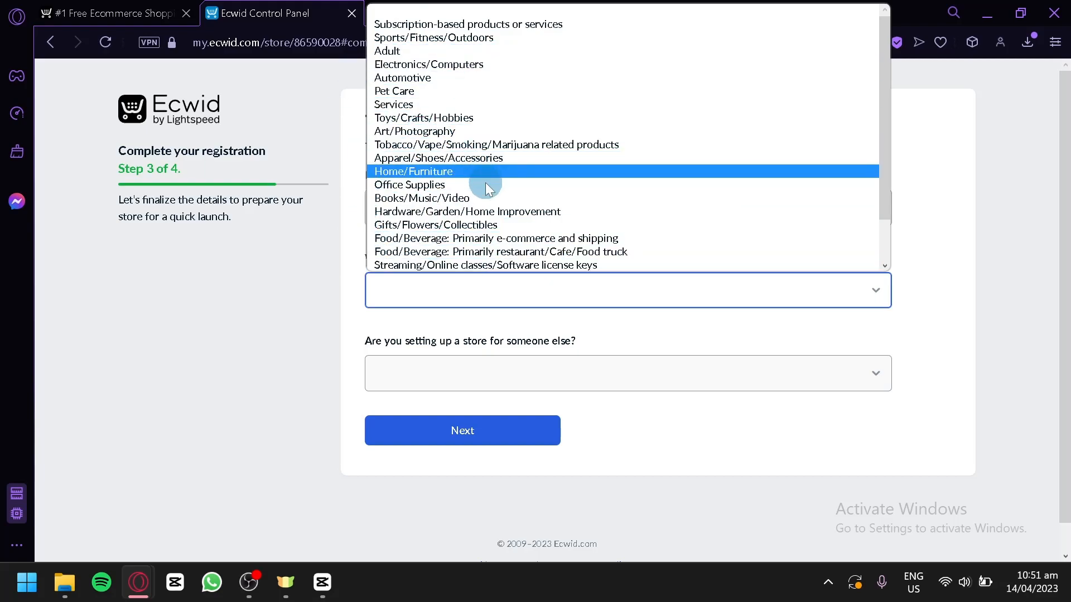
{"action": "left_click", "coordinate": [462, 122]}
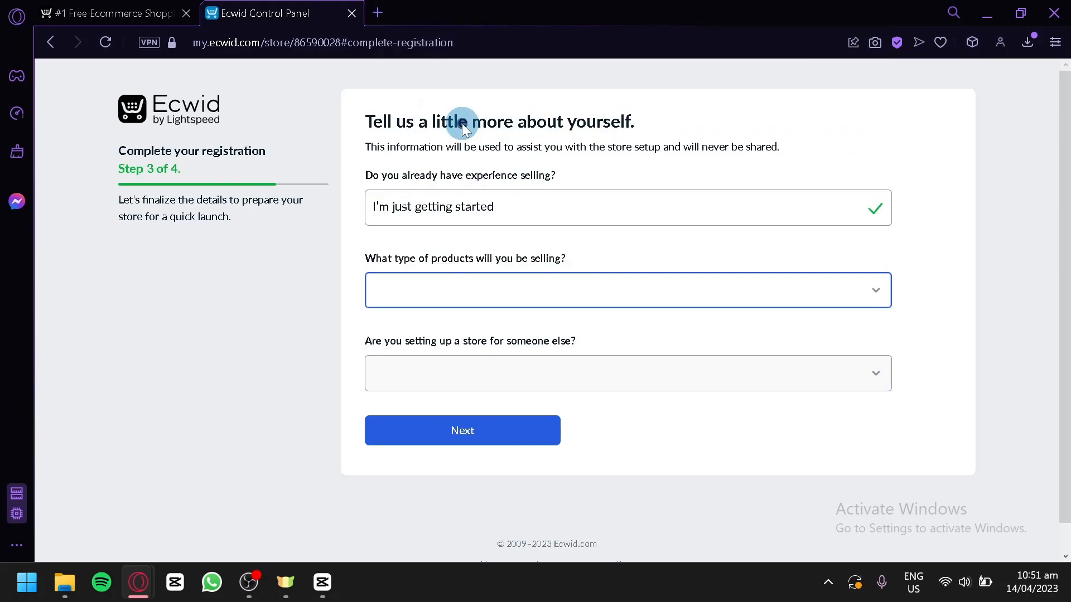
{"action": "left_click", "coordinate": [690, 374]}
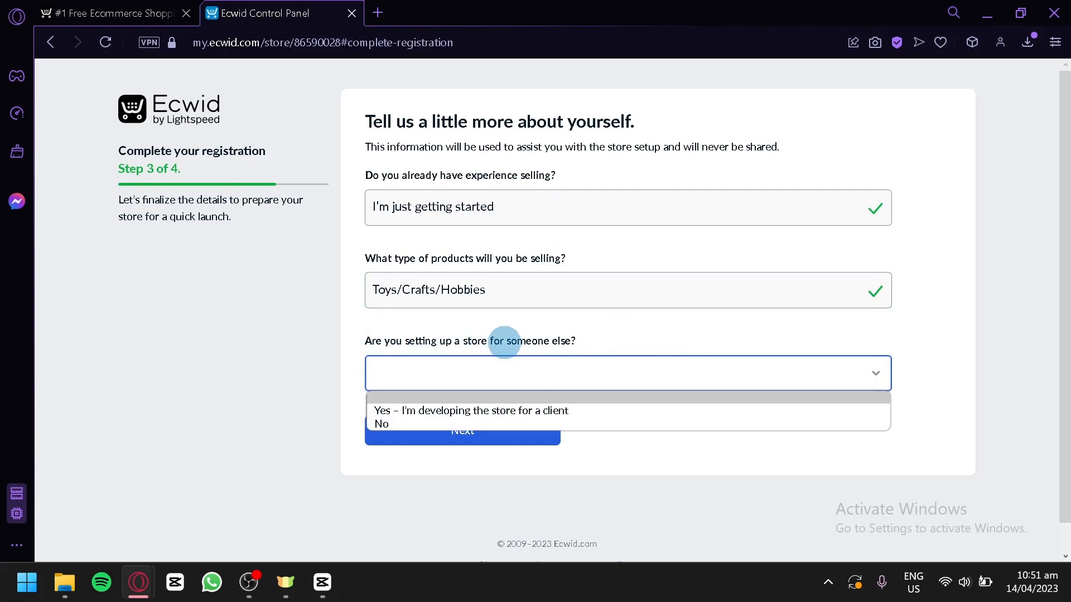
{"action": "left_click", "coordinate": [410, 424]}
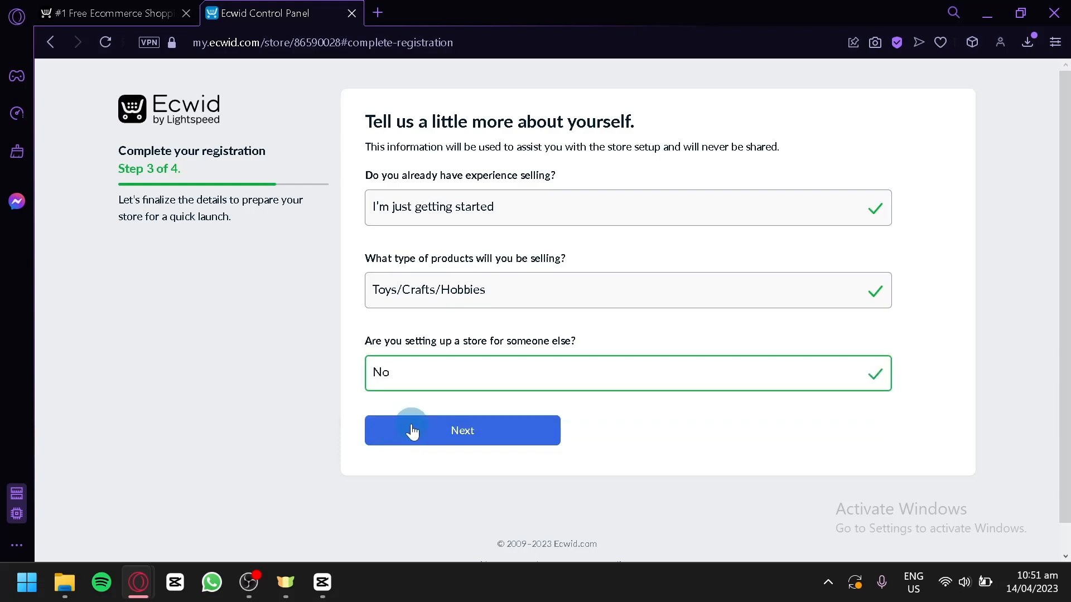
{"action": "left_click", "coordinate": [411, 426]}
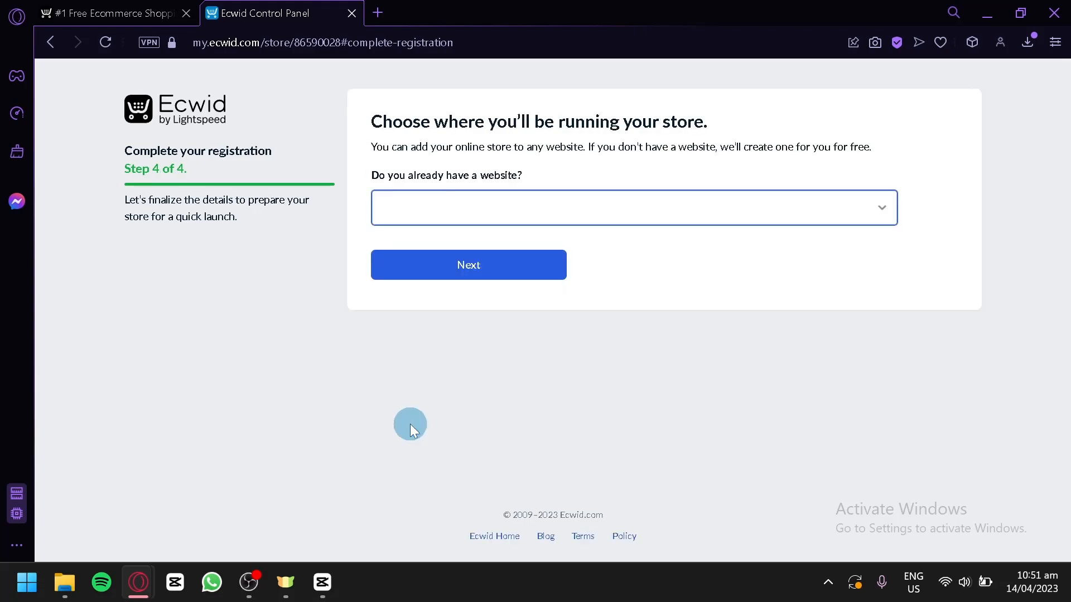
State that there is no existing website, use testproductsz as the free company.site address, and continue
{"action": "left_click", "coordinate": [651, 219]}
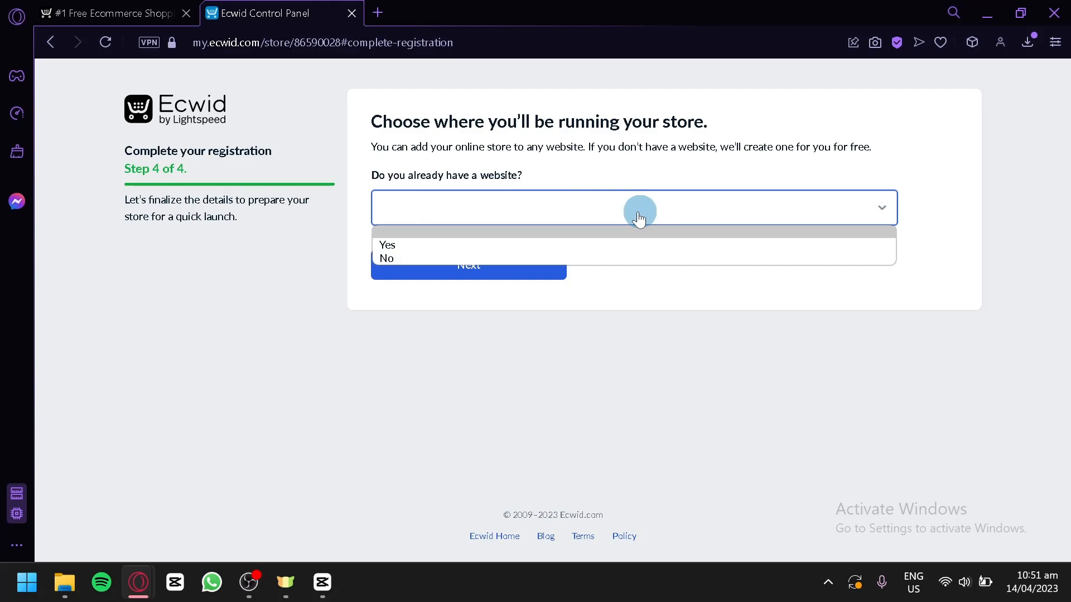
{"action": "left_click", "coordinate": [556, 257]}
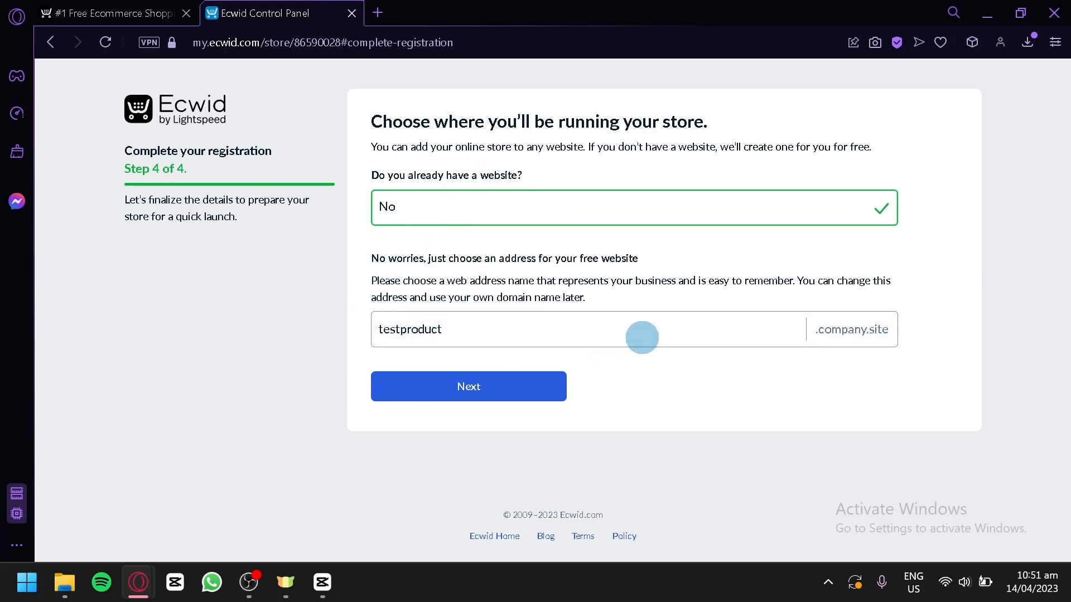
{"action": "left_click", "coordinate": [642, 337]}
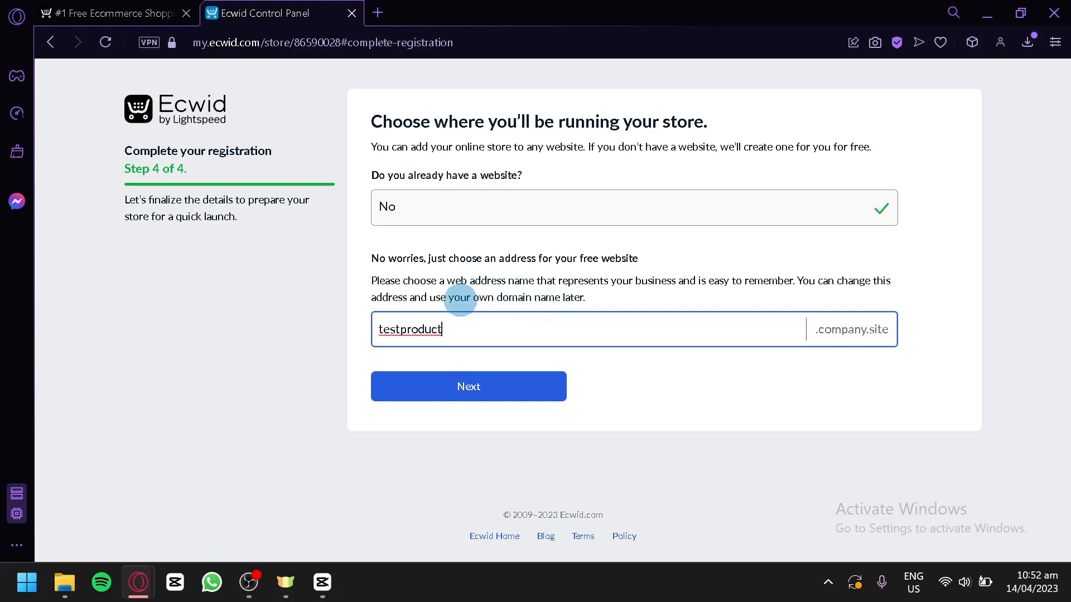
{"action": "left_click", "coordinate": [423, 388]}
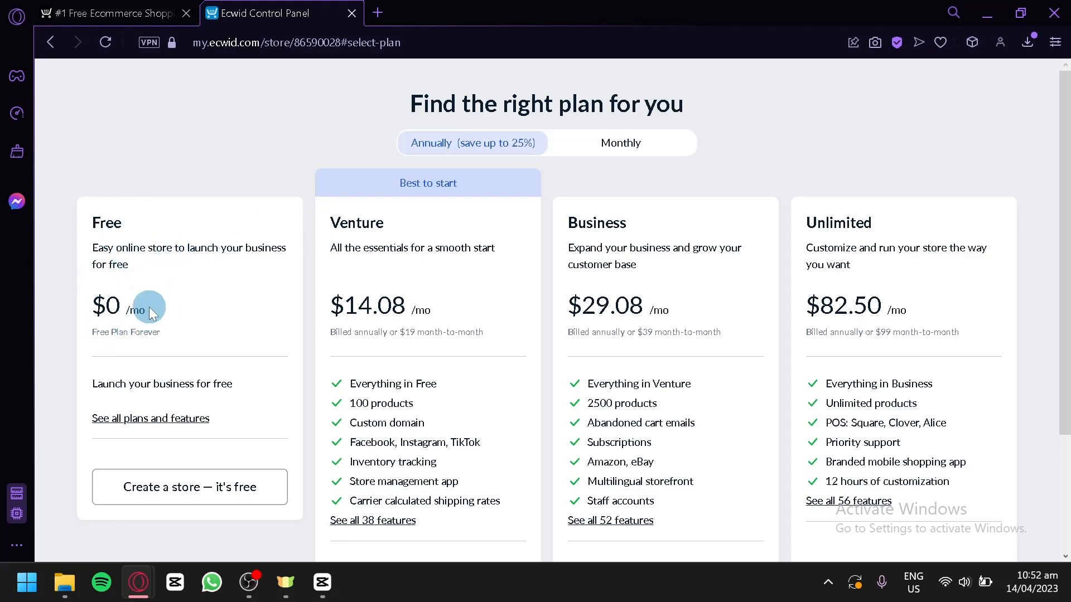
Compare the pricing plans and create the store on the Free plan
{"action": "scroll", "coordinate": [144, 330], "scroll_direction": "down", "scroll_amount": 2}
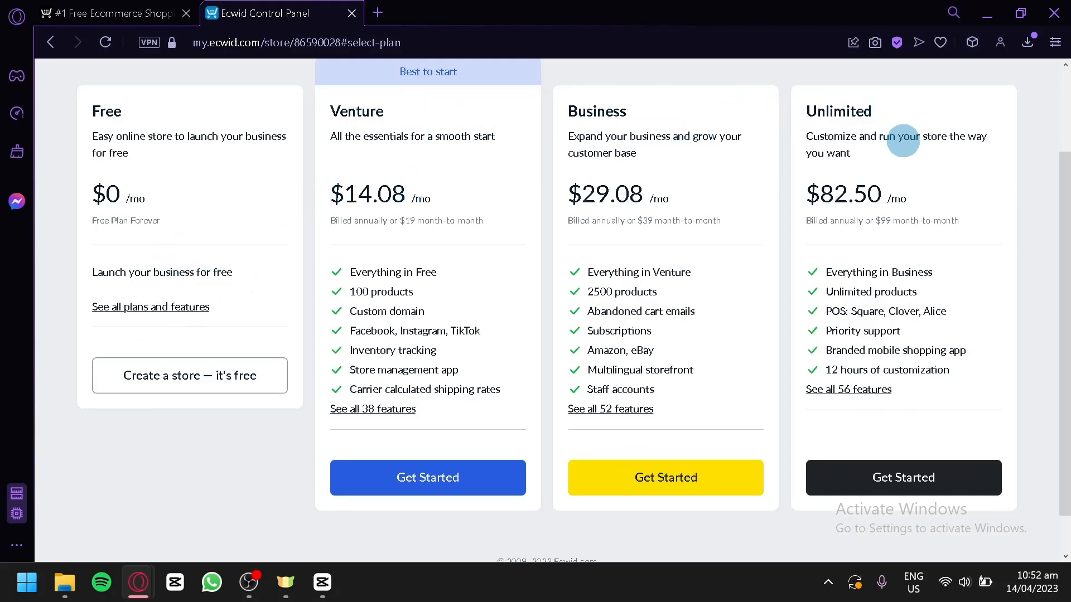
{"action": "scroll", "coordinate": [892, 159], "scroll_direction": "down", "scroll_amount": 1}
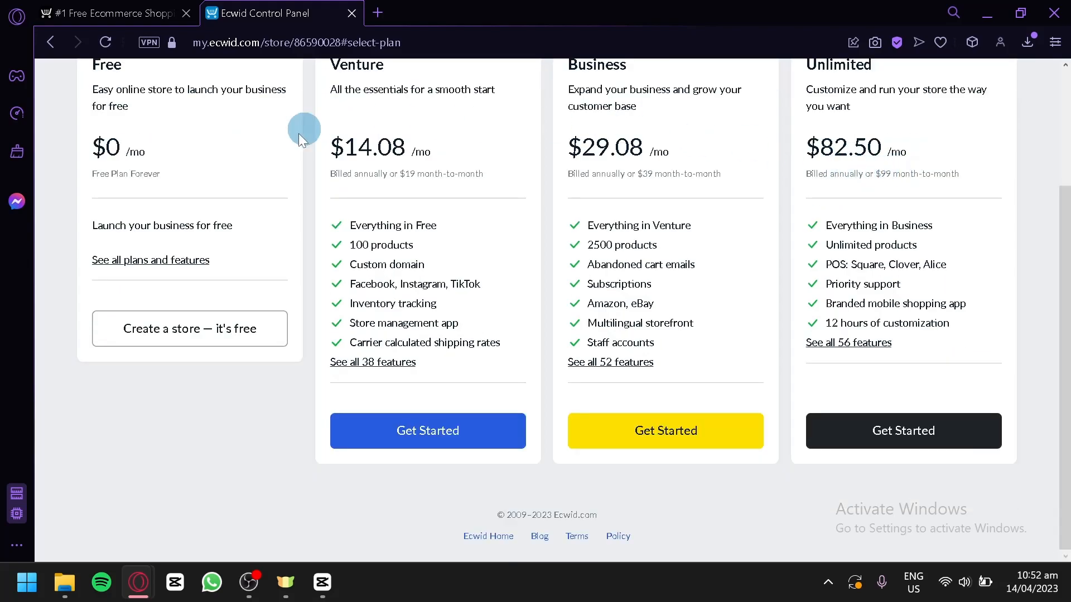
{"action": "left_click", "coordinate": [165, 271]}
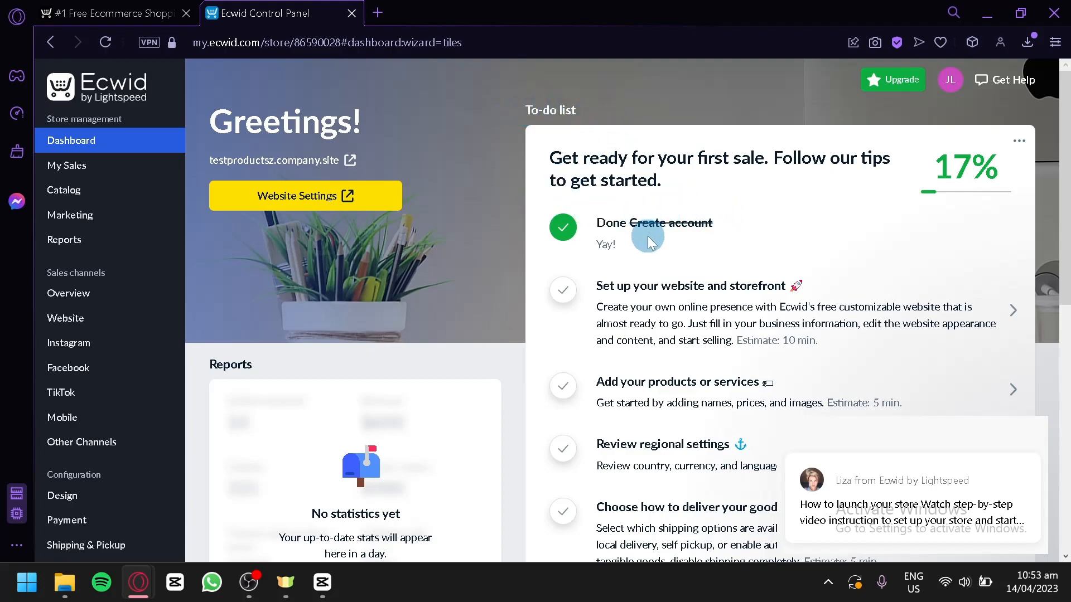
Review the dashboard's to-do list and open the task for setting up the website and storefront
{"action": "scroll", "coordinate": [641, 245], "scroll_direction": "down", "scroll_amount": 8}
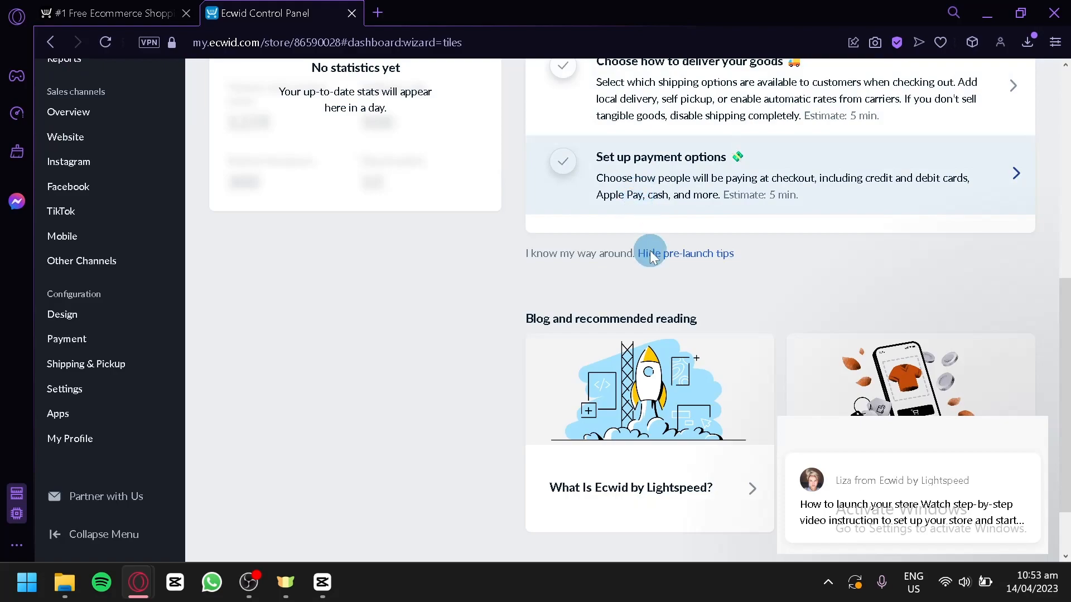
{"action": "scroll", "coordinate": [647, 234], "scroll_direction": "up", "scroll_amount": 6}
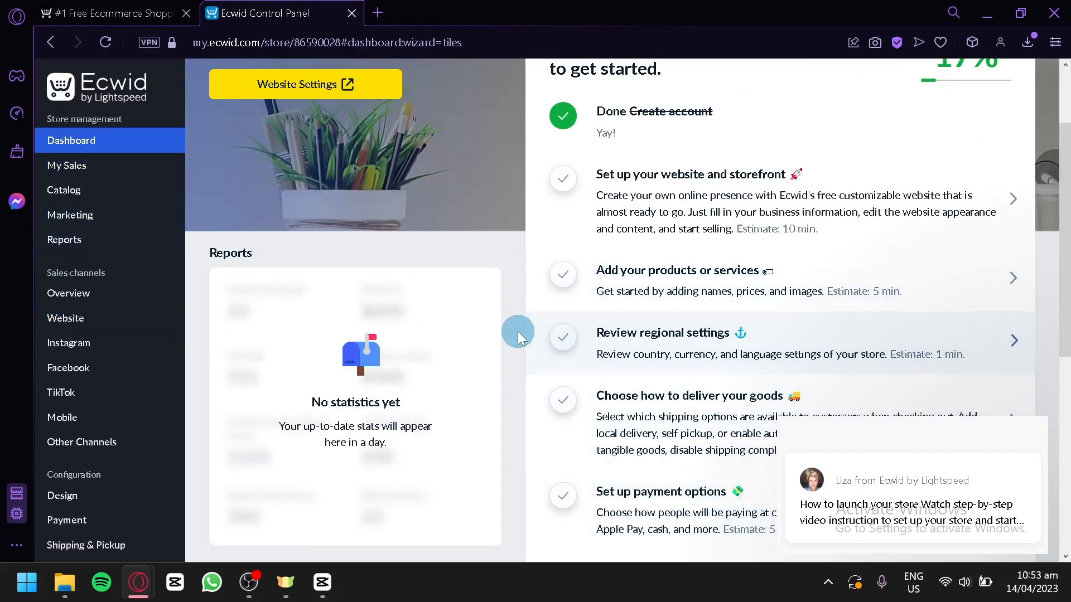
{"action": "scroll", "coordinate": [510, 333], "scroll_direction": "up", "scroll_amount": 2}
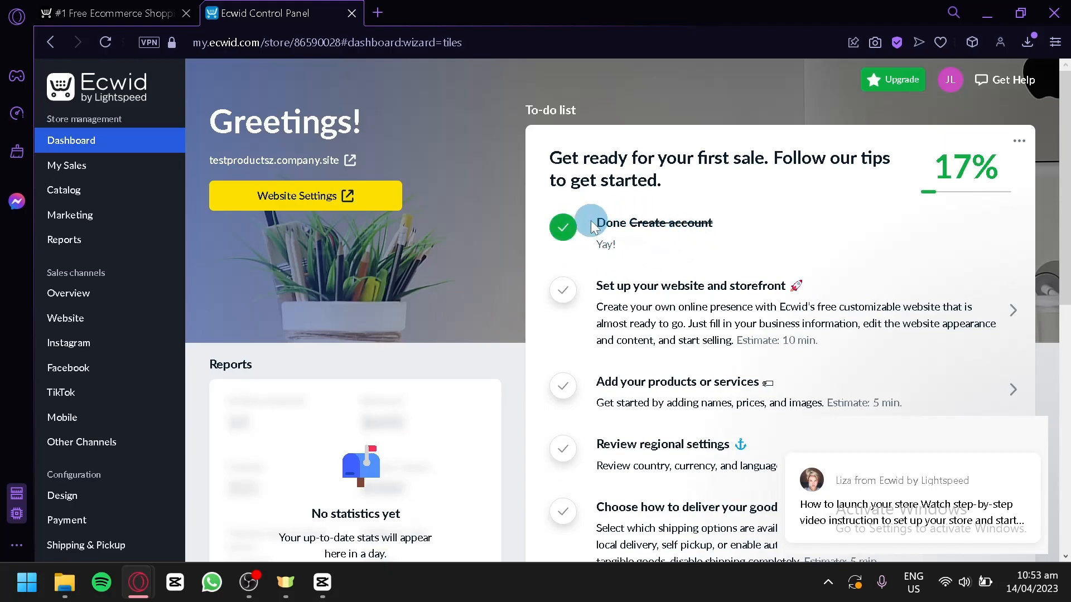
{"action": "left_click", "coordinate": [685, 302]}
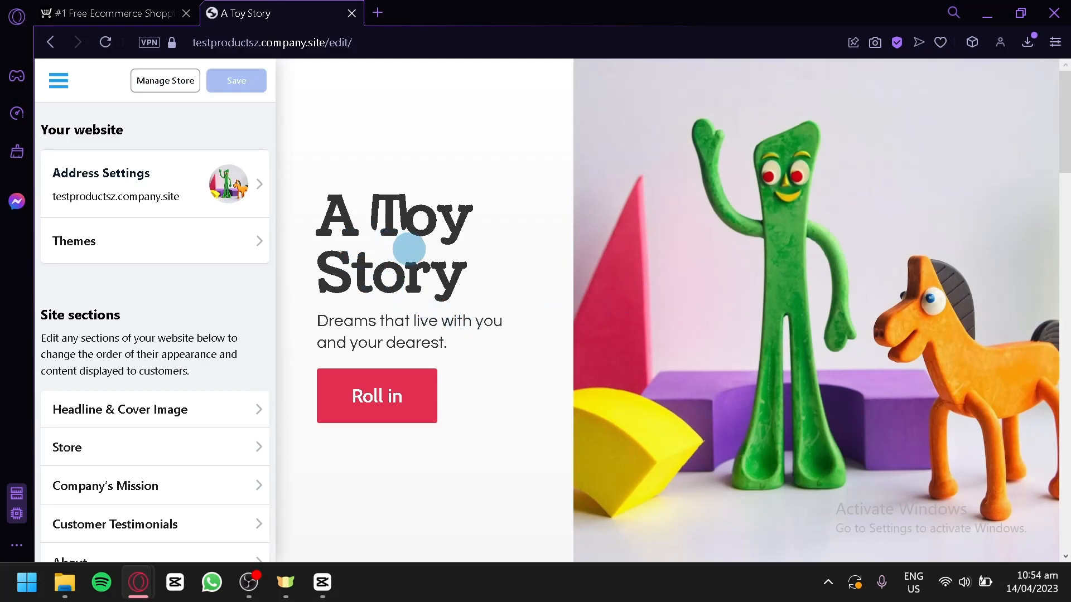
Examine the storefront preview, from the A Toy Story cover section down through the sample products and their prices
{"action": "scroll", "coordinate": [572, 257], "scroll_direction": "down", "scroll_amount": 5}
{"action": "scroll", "coordinate": [590, 309], "scroll_direction": "down", "scroll_amount": 5}
{"action": "scroll", "coordinate": [591, 307], "scroll_direction": "up", "scroll_amount": 5}
{"action": "scroll", "coordinate": [591, 310], "scroll_direction": "down", "scroll_amount": 6}
{"action": "scroll", "coordinate": [590, 308], "scroll_direction": "down", "scroll_amount": 8}
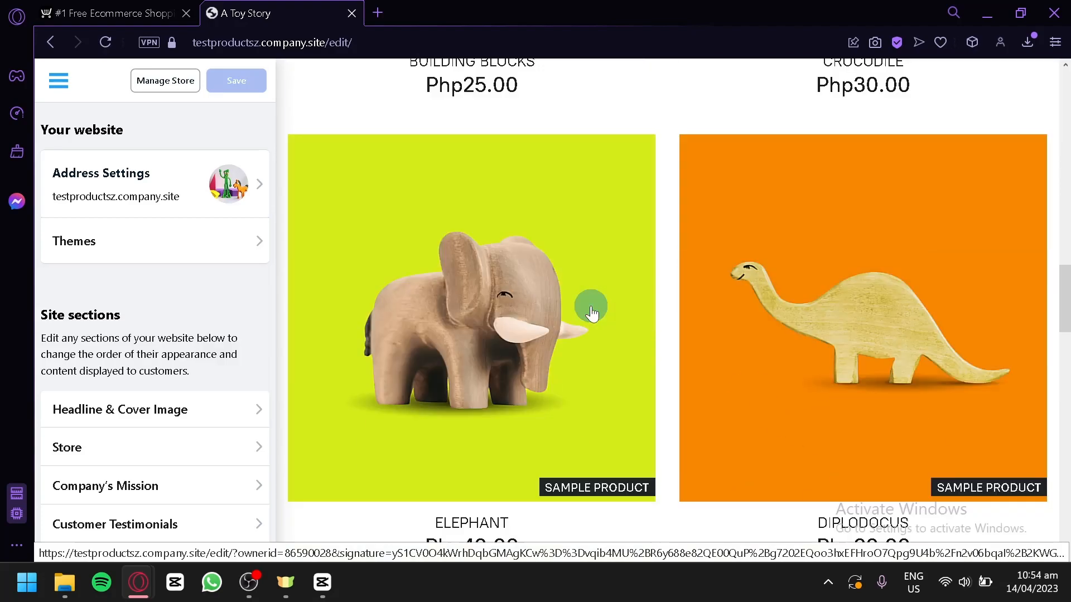
{"action": "scroll", "coordinate": [612, 304], "scroll_direction": "up", "scroll_amount": 20}
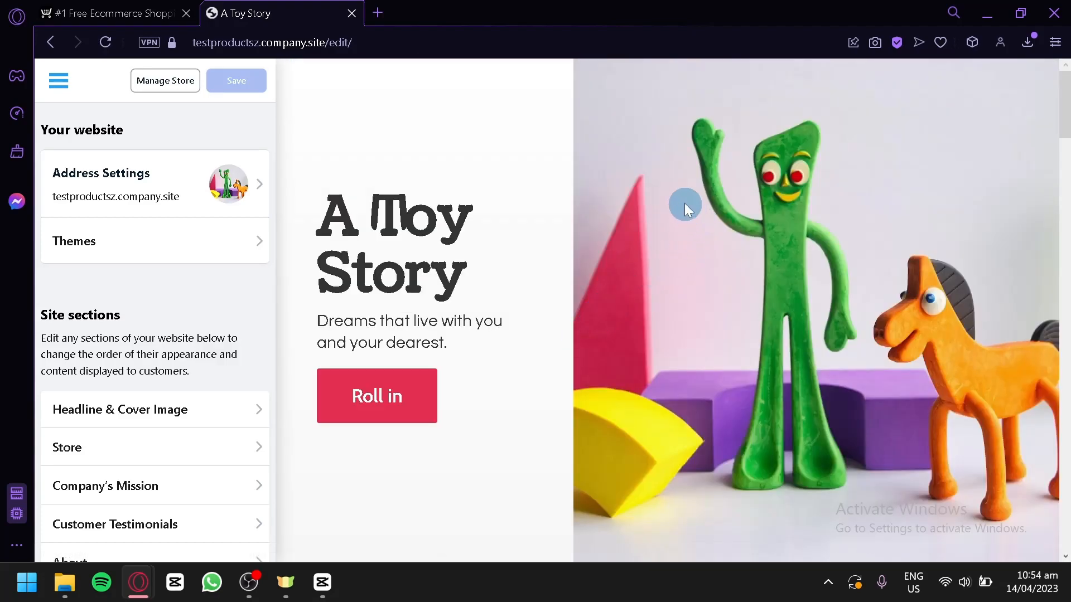
{"action": "scroll", "coordinate": [604, 230], "scroll_direction": "down", "scroll_amount": 5}
{"action": "scroll", "coordinate": [611, 225], "scroll_direction": "down", "scroll_amount": 2}
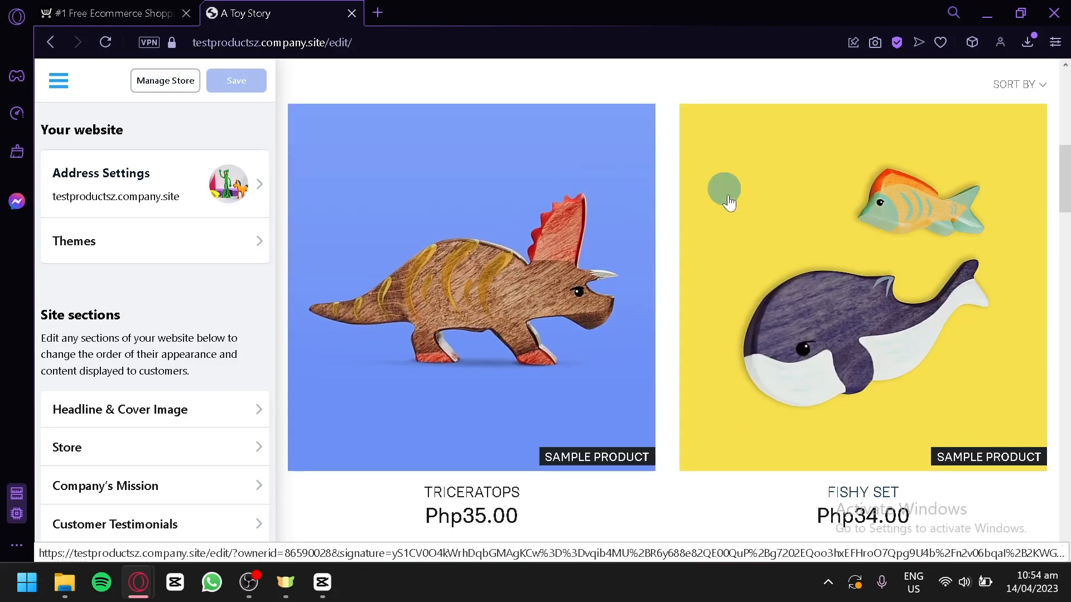
{"action": "scroll", "coordinate": [713, 182], "scroll_direction": "down", "scroll_amount": 8}
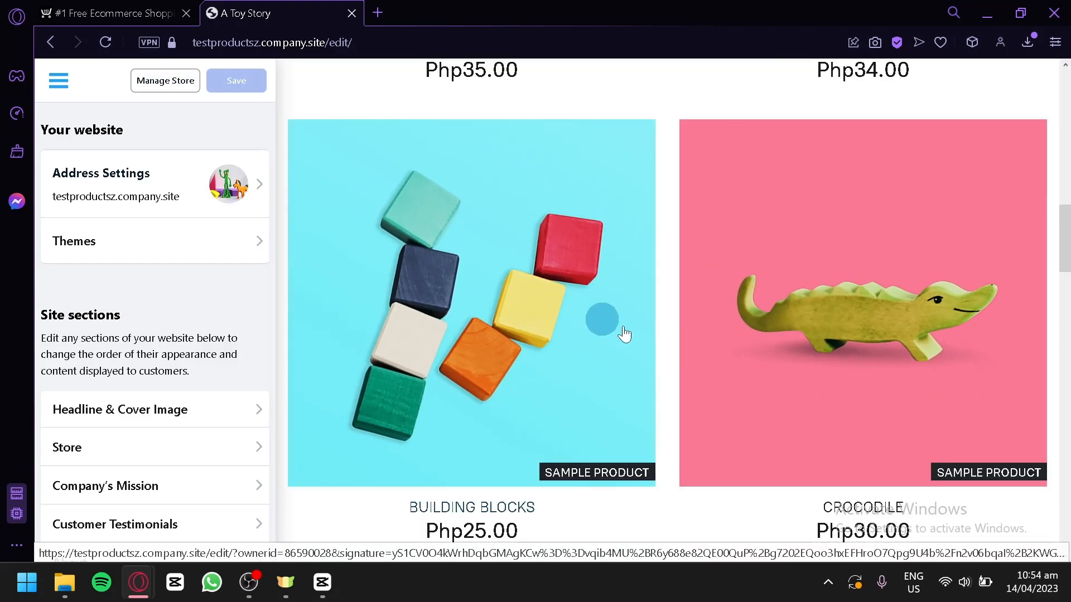
{"action": "scroll", "coordinate": [641, 317], "scroll_direction": "down", "scroll_amount": 8}
{"action": "scroll", "coordinate": [662, 290], "scroll_direction": "down", "scroll_amount": 2}
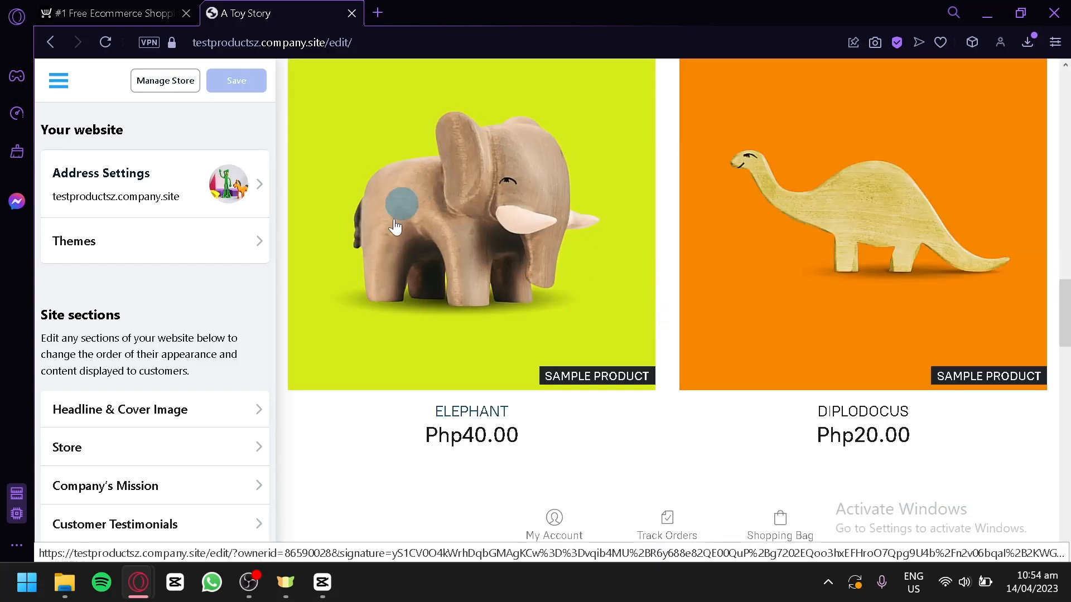
{"action": "scroll", "coordinate": [667, 247], "scroll_direction": "up", "scroll_amount": 15}
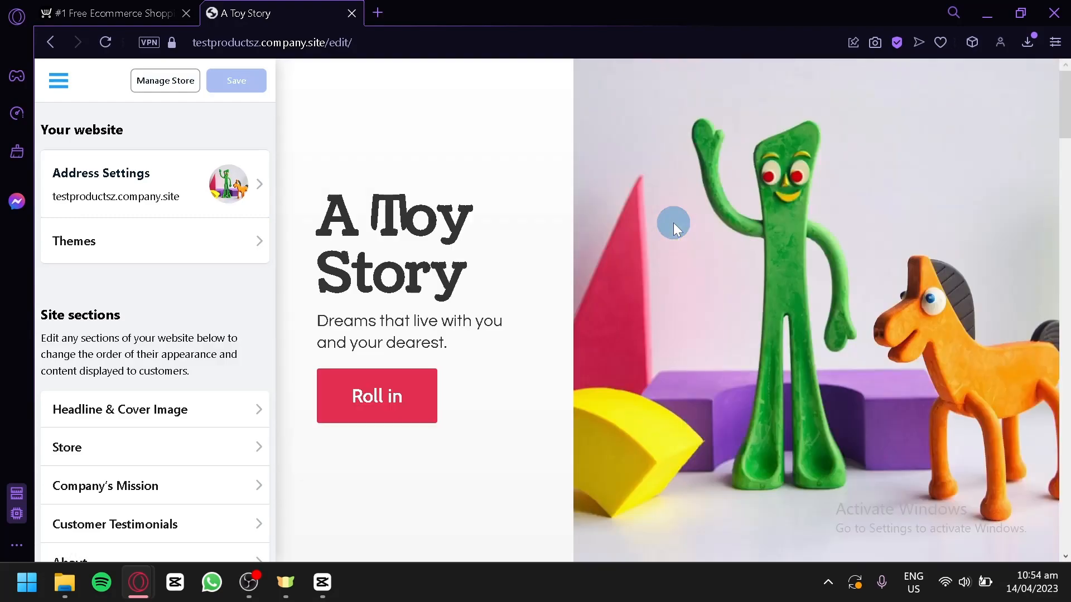
Examine the storefront preview from the cover through the sample products to the Why Choose Us section, and return to the cover
{"action": "scroll", "coordinate": [673, 222], "scroll_direction": "down", "scroll_amount": 6}
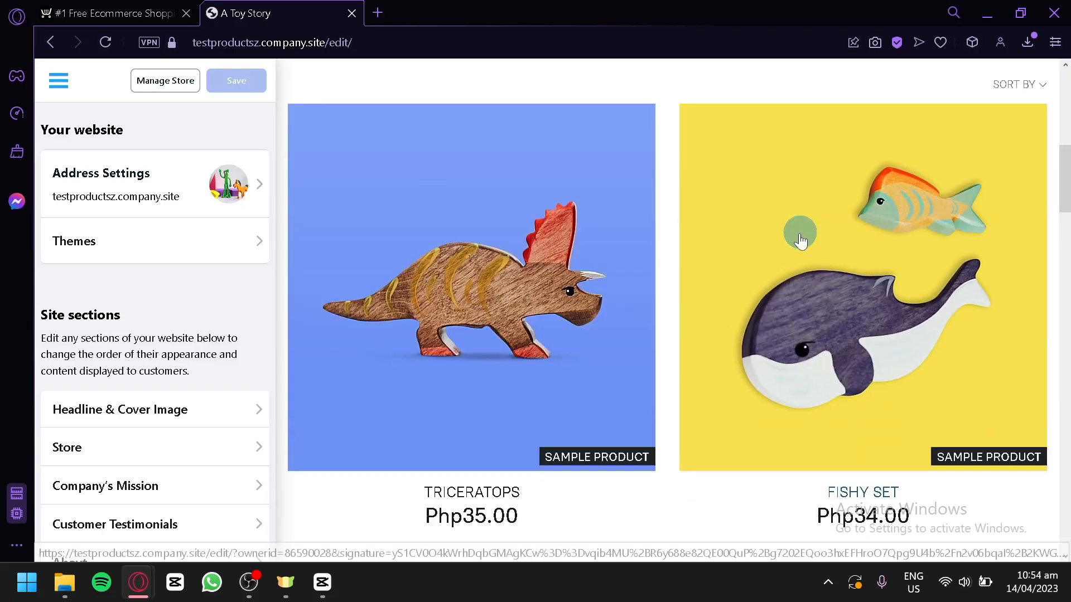
{"action": "scroll", "coordinate": [734, 245], "scroll_direction": "up", "scroll_amount": 6}
{"action": "scroll", "coordinate": [720, 335], "scroll_direction": "down", "scroll_amount": 10}
{"action": "scroll", "coordinate": [641, 343], "scroll_direction": "up", "scroll_amount": 6}
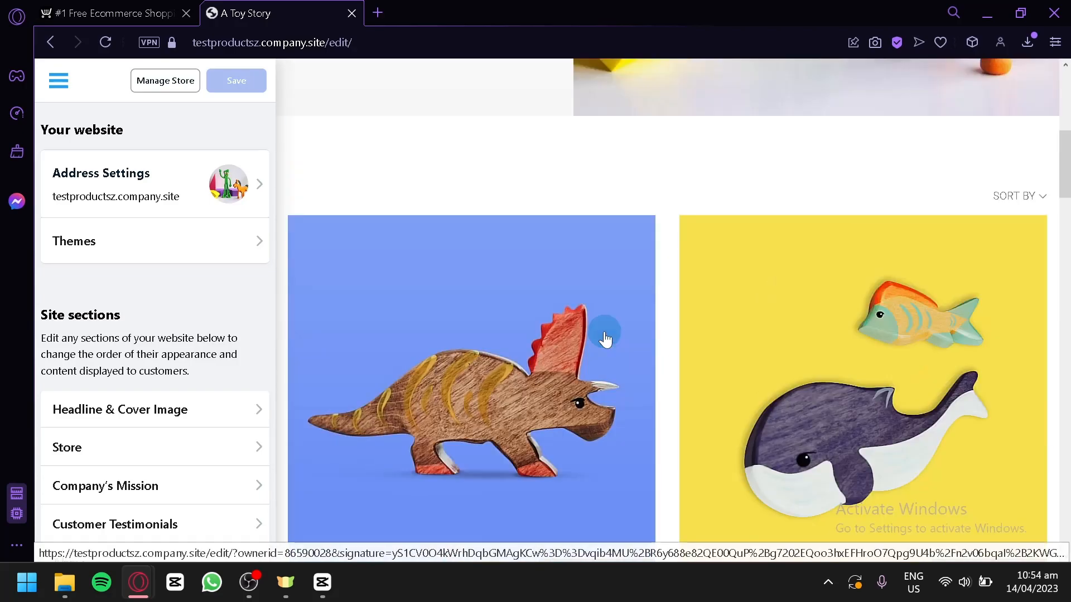
{"action": "scroll", "coordinate": [610, 339], "scroll_direction": "down", "scroll_amount": 10}
{"action": "scroll", "coordinate": [605, 337], "scroll_direction": "down", "scroll_amount": 10}
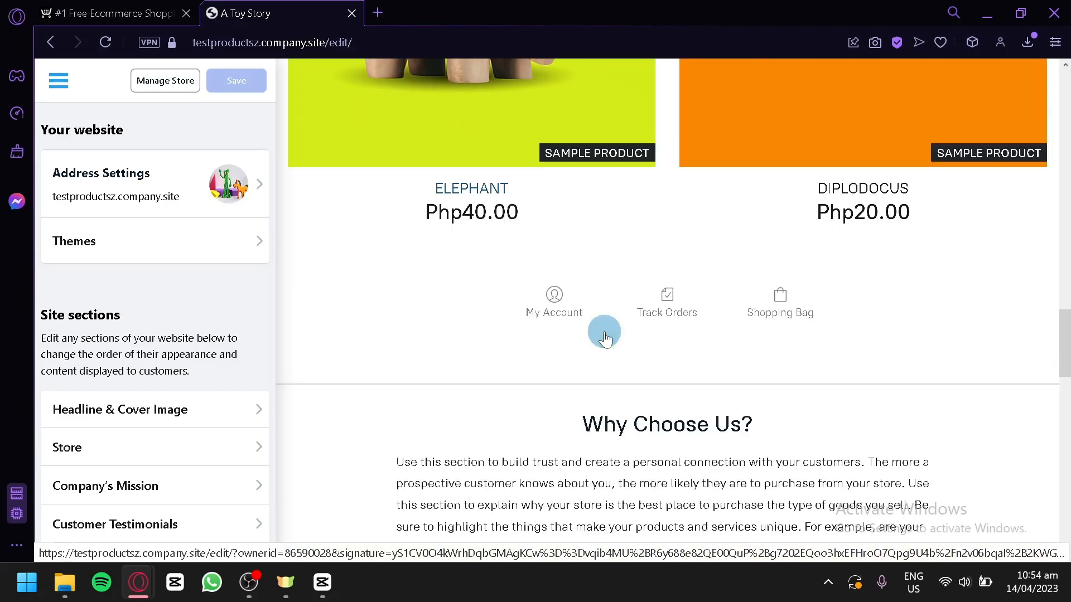
{"action": "scroll", "coordinate": [605, 334], "scroll_direction": "up", "scroll_amount": 15}
{"action": "scroll", "coordinate": [642, 358], "scroll_direction": "up", "scroll_amount": 6}
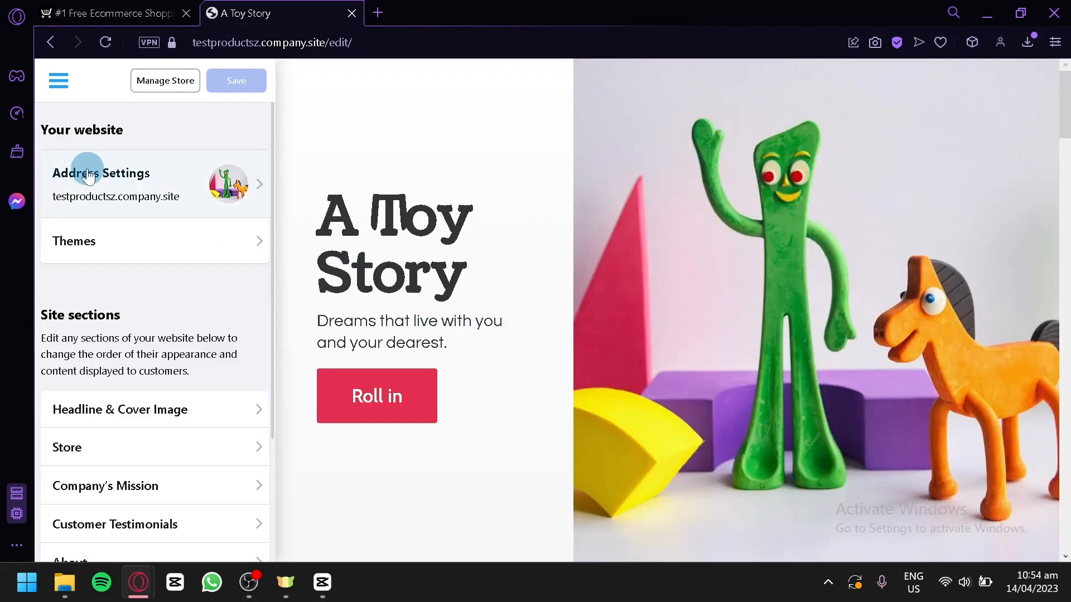
Open the website address settings and visit the live testproductsz.company.site storefront to look over its sample products
{"action": "left_click", "coordinate": [124, 177]}
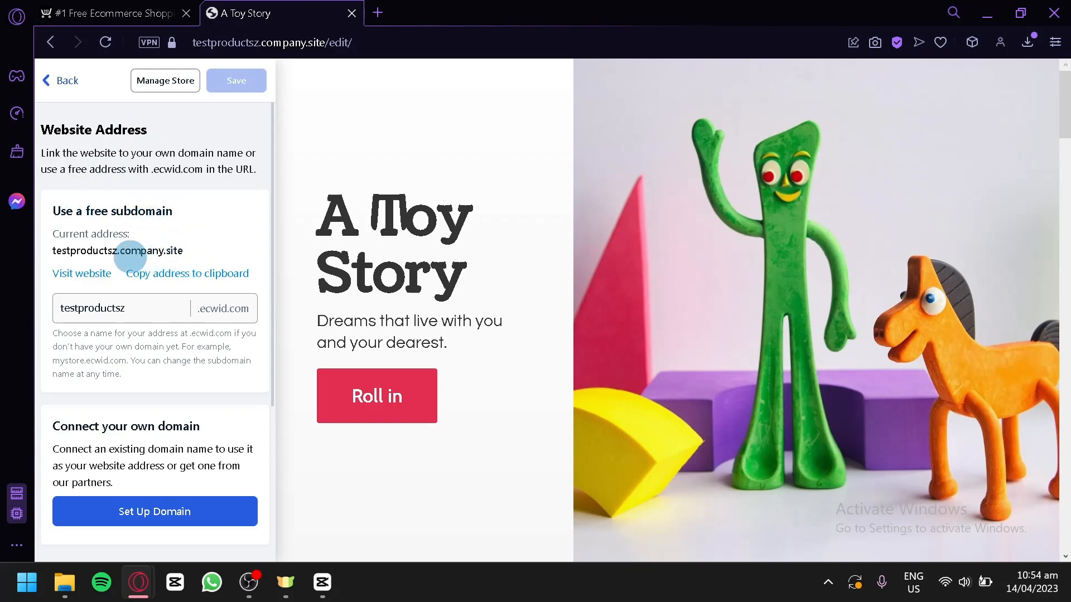
{"action": "left_click_drag", "start_coordinate": [56, 251], "coordinate": [177, 250]}
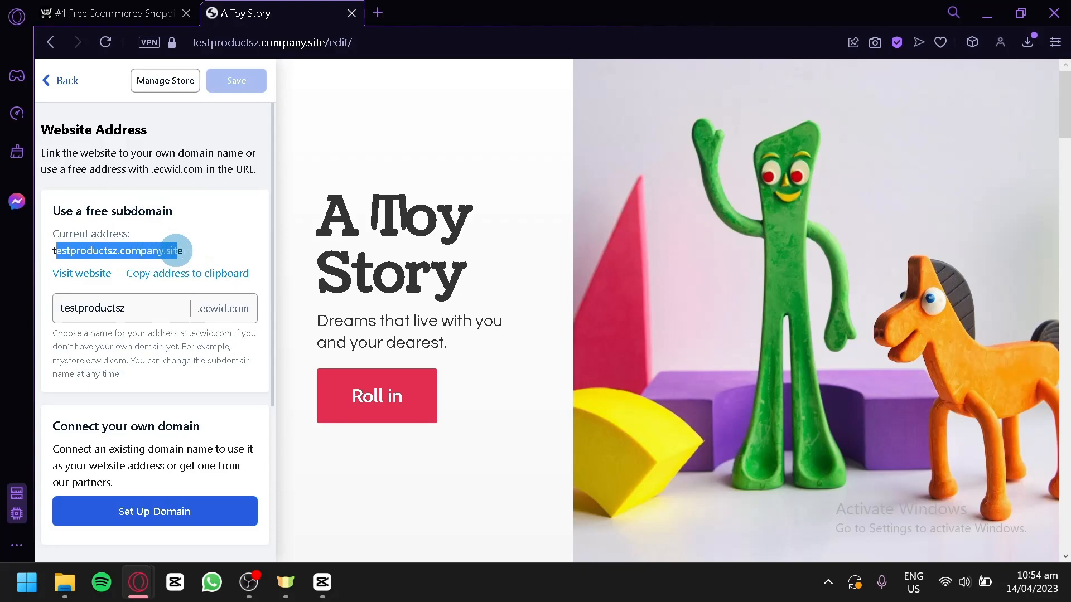
{"action": "left_click", "coordinate": [69, 279]}
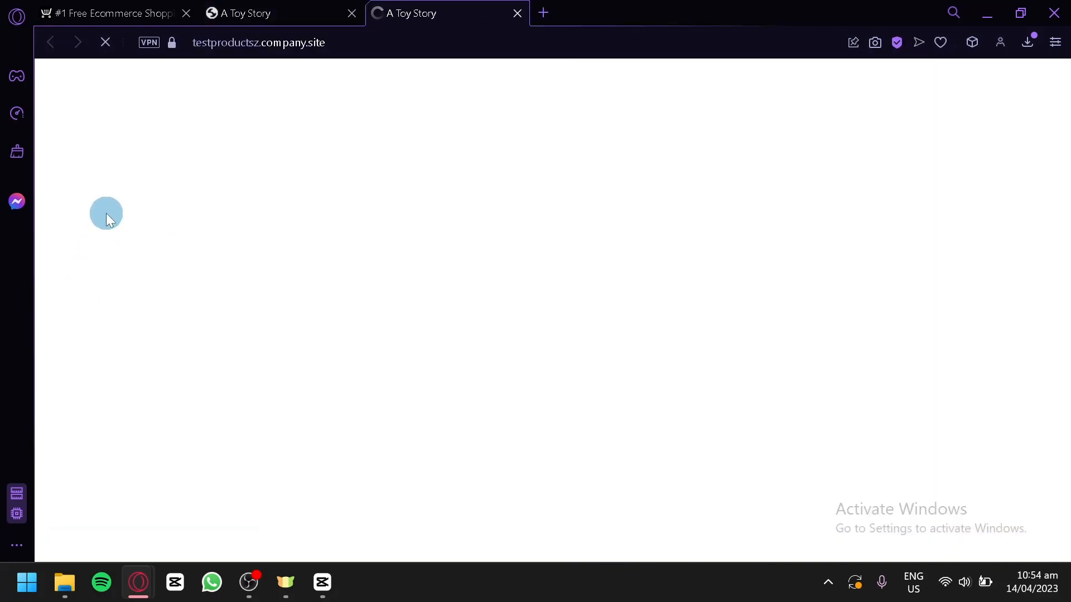
{"action": "scroll", "coordinate": [781, 363], "scroll_direction": "down", "scroll_amount": 8}
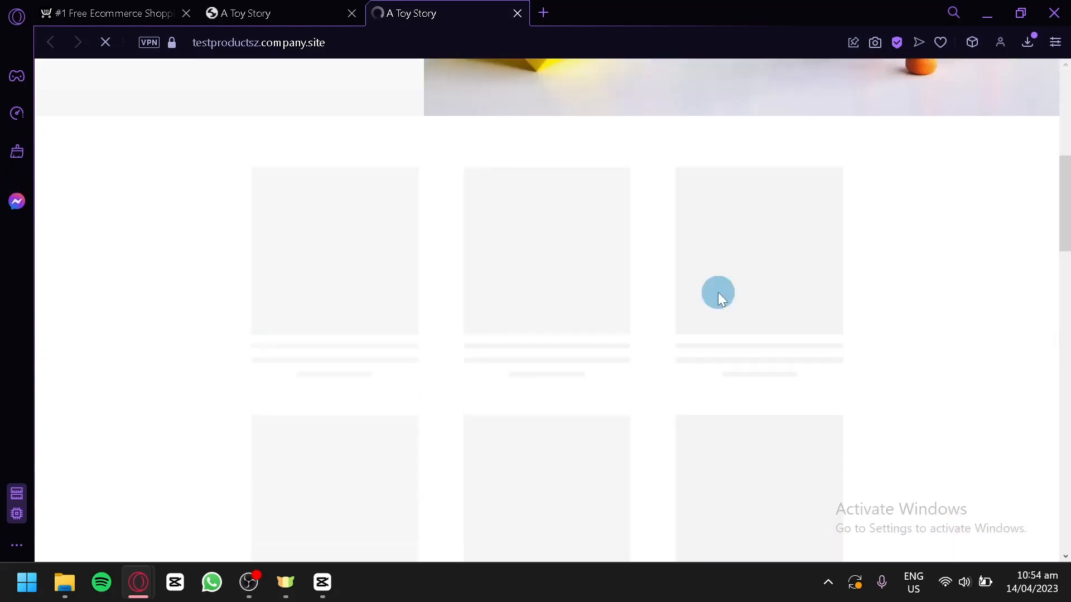
{"action": "scroll", "coordinate": [557, 295], "scroll_direction": "up", "scroll_amount": 6}
{"action": "left_click", "coordinate": [141, 293]}
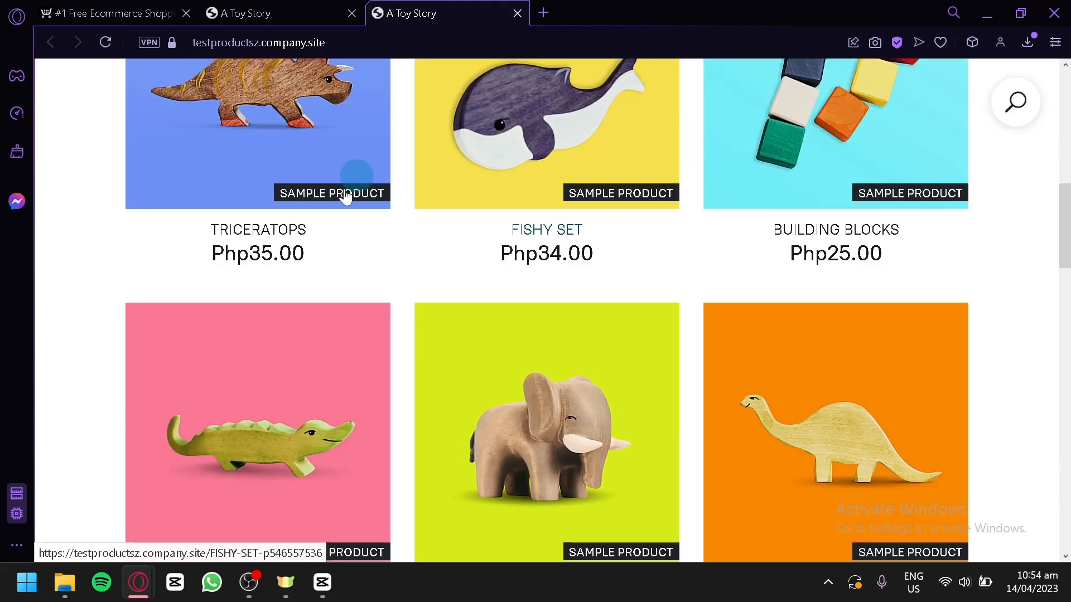
{"action": "scroll", "coordinate": [640, 242], "scroll_direction": "down", "scroll_amount": 15}
{"action": "scroll", "coordinate": [669, 235], "scroll_direction": "up", "scroll_amount": 12}
{"action": "scroll", "coordinate": [613, 363], "scroll_direction": "up", "scroll_amount": 6}
{"action": "scroll", "coordinate": [641, 340], "scroll_direction": "down", "scroll_amount": 18}
{"action": "scroll", "coordinate": [634, 327], "scroll_direction": "up", "scroll_amount": 20}
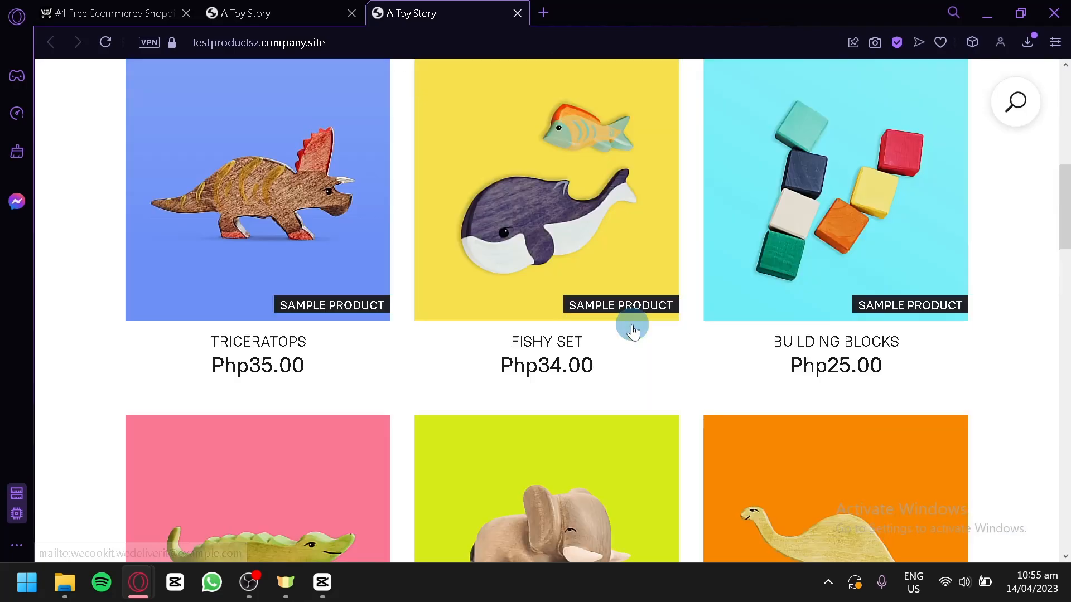
Return to the site editor, leave the address settings and browse the full collection of design themes
{"action": "left_click", "coordinate": [238, 12]}
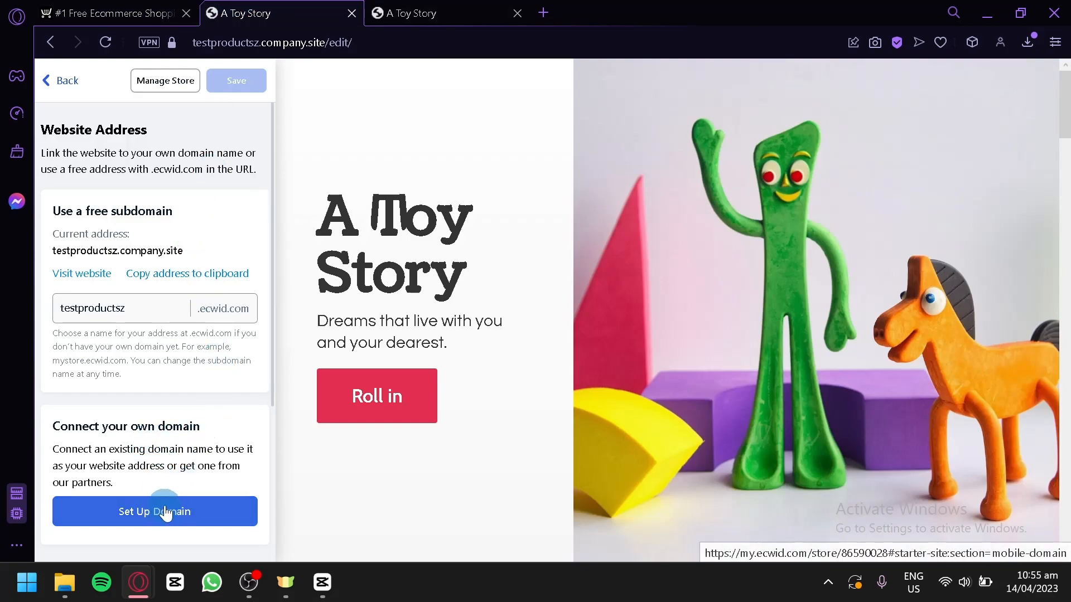
{"action": "left_click", "coordinate": [62, 81]}
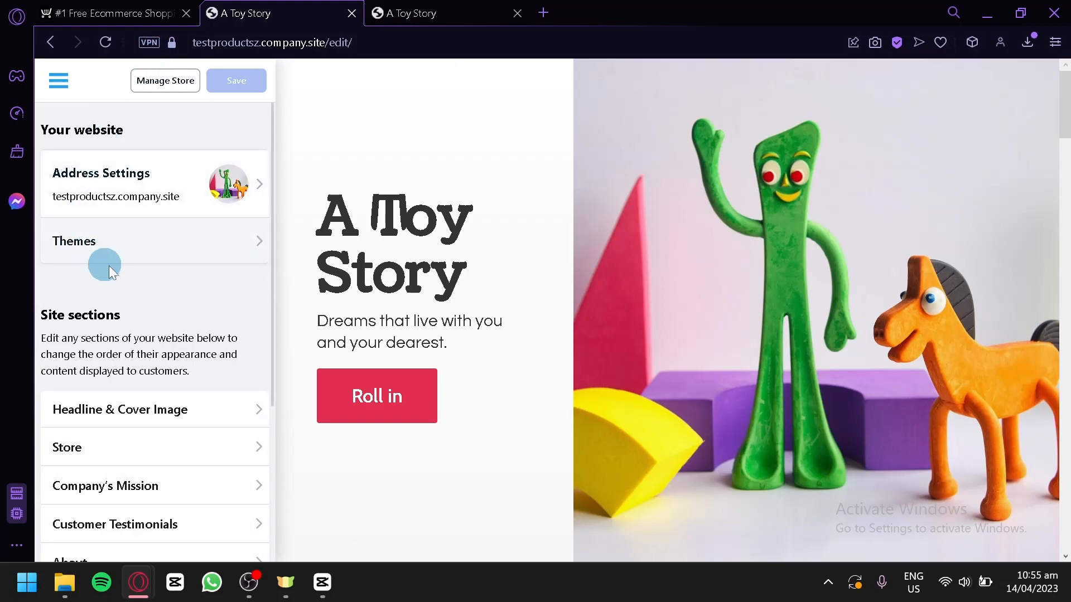
{"action": "left_click", "coordinate": [118, 250]}
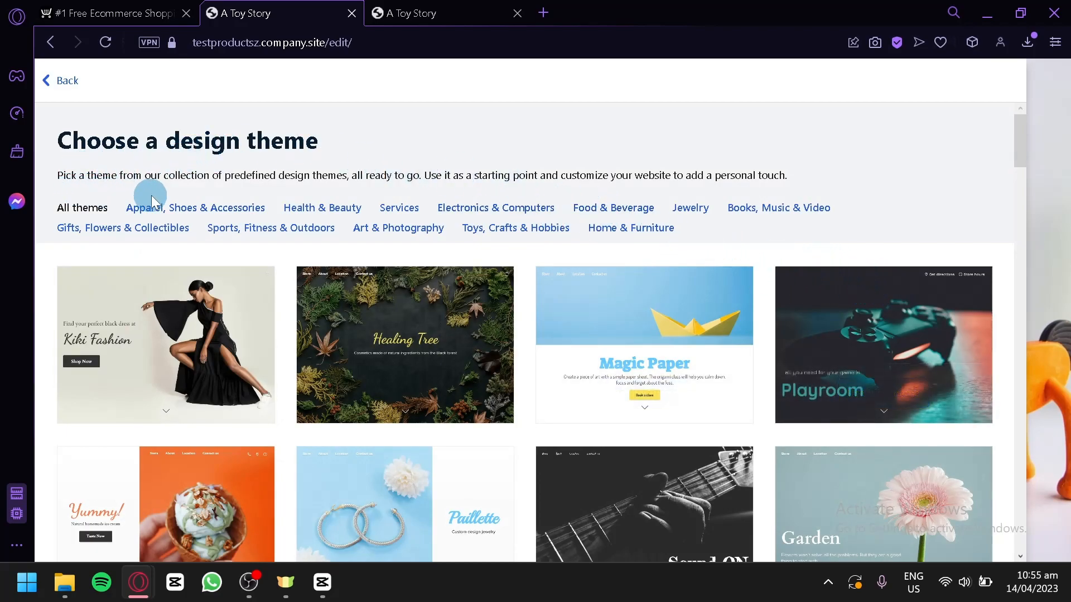
{"action": "scroll", "coordinate": [139, 212], "scroll_direction": "down", "scroll_amount": 4}
{"action": "scroll", "coordinate": [167, 217], "scroll_direction": "up", "scroll_amount": 2}
{"action": "scroll", "coordinate": [199, 216], "scroll_direction": "down", "scroll_amount": 6}
{"action": "scroll", "coordinate": [189, 357], "scroll_direction": "down", "scroll_amount": 4}
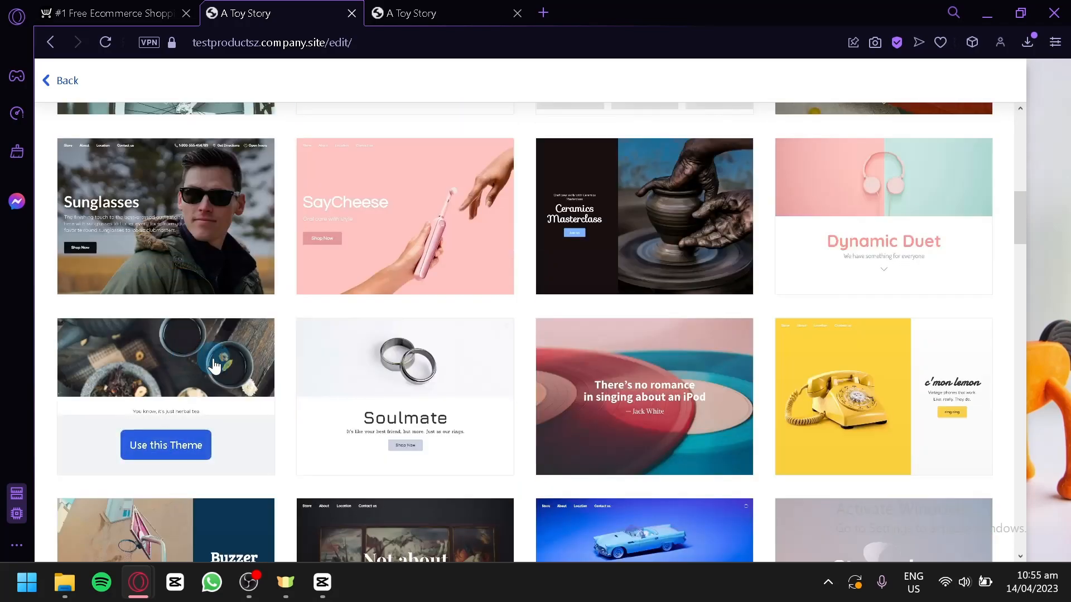
{"action": "scroll", "coordinate": [209, 367], "scroll_direction": "up", "scroll_amount": 12}
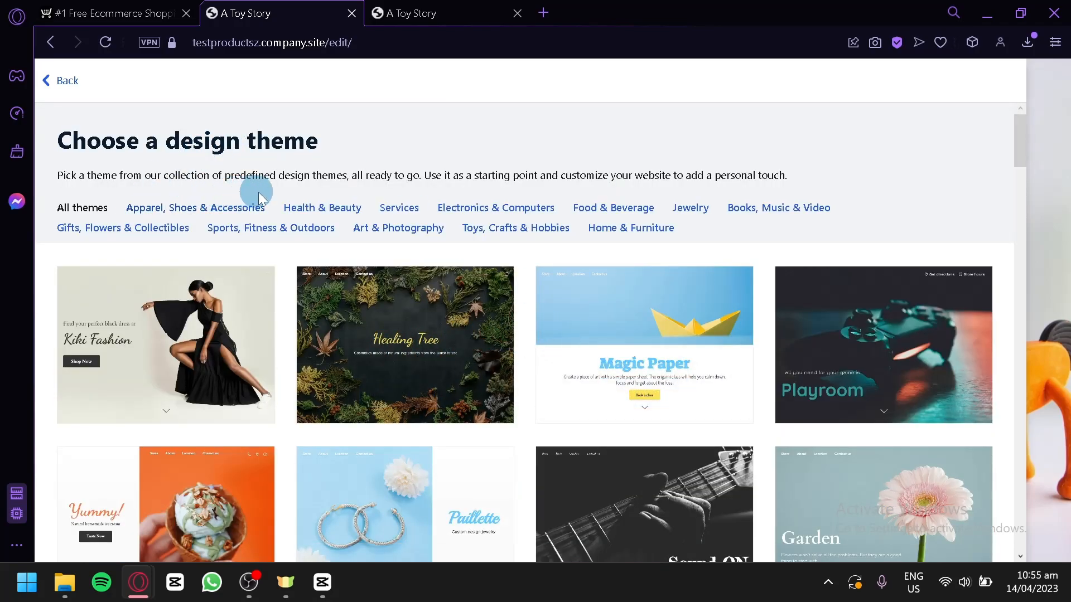
Apply the yellow Light It Up! theme from the Toys, Crafts & Hobbies category and check it in the storefront preview
{"action": "left_click", "coordinate": [537, 234]}
{"action": "scroll", "coordinate": [514, 251], "scroll_direction": "down", "scroll_amount": 2}
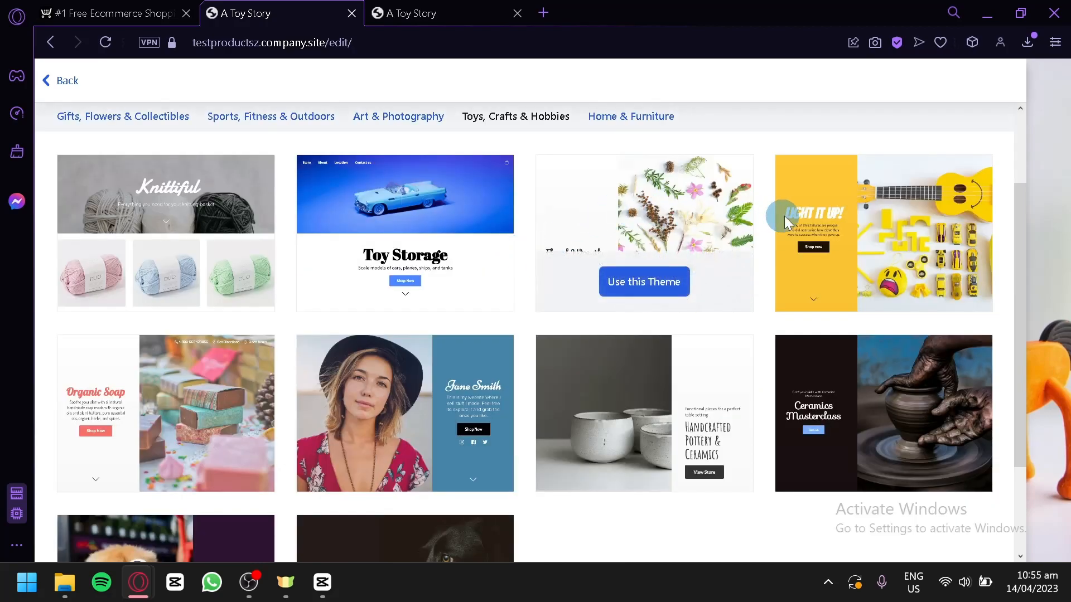
{"action": "scroll", "coordinate": [669, 223], "scroll_direction": "down", "scroll_amount": 2}
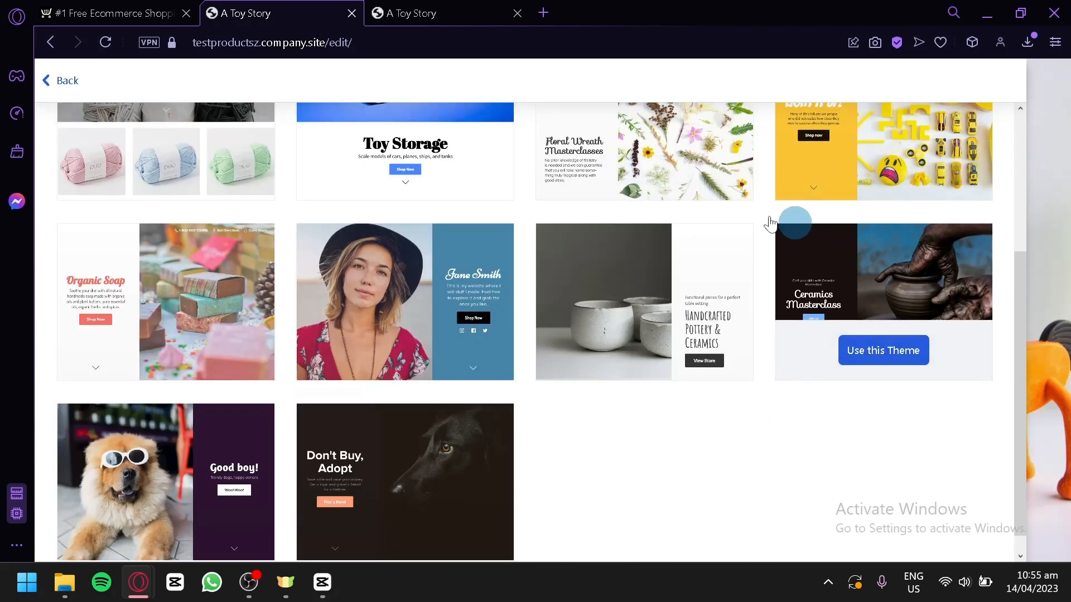
{"action": "scroll", "coordinate": [390, 418], "scroll_direction": "down", "scroll_amount": 1}
{"action": "scroll", "coordinate": [335, 424], "scroll_direction": "up", "scroll_amount": 5}
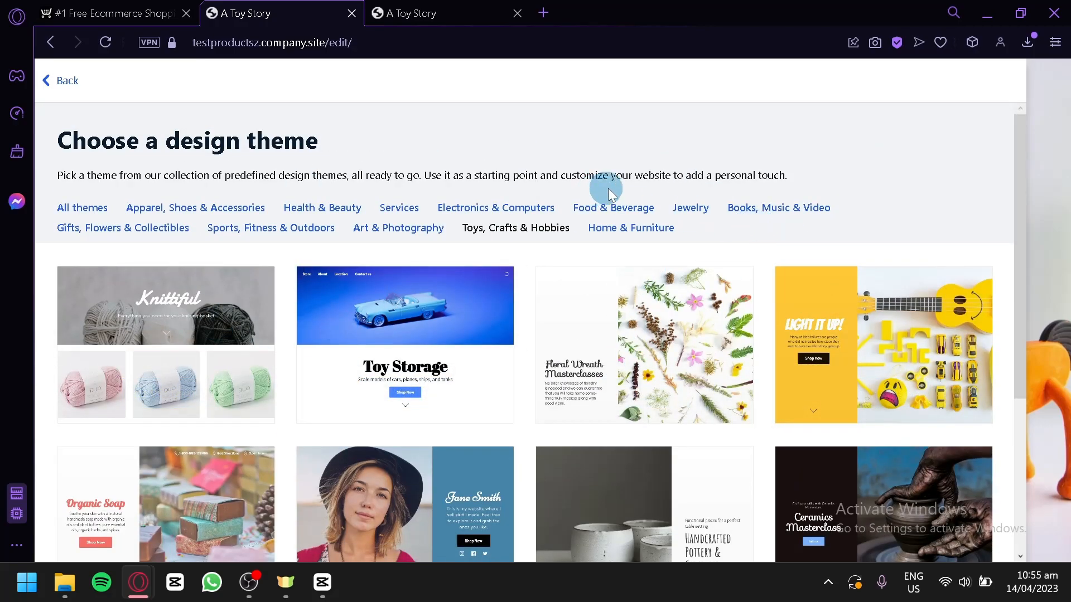
{"action": "mouse_move", "coordinate": [870, 397]}
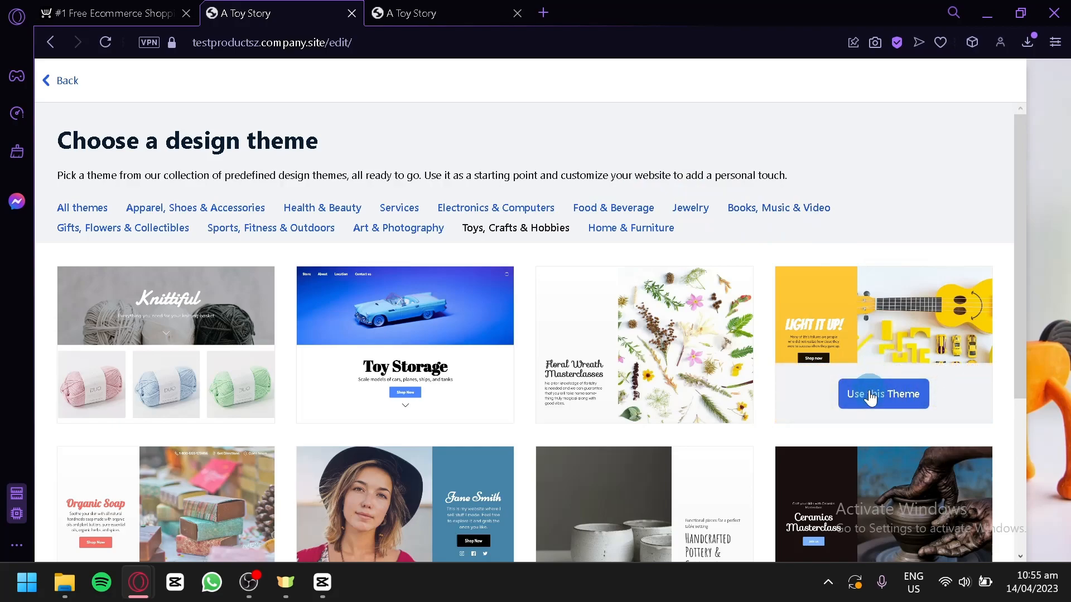
{"action": "left_click", "coordinate": [870, 397]}
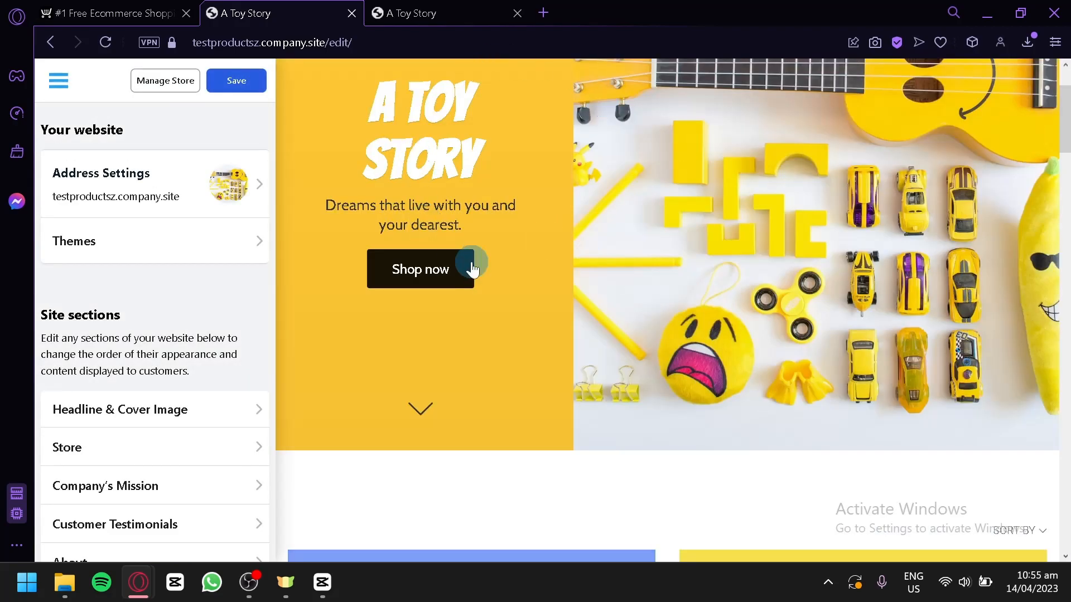
{"action": "scroll", "coordinate": [458, 255], "scroll_direction": "down", "scroll_amount": 15}
{"action": "scroll", "coordinate": [808, 216], "scroll_direction": "up", "scroll_amount": 10}
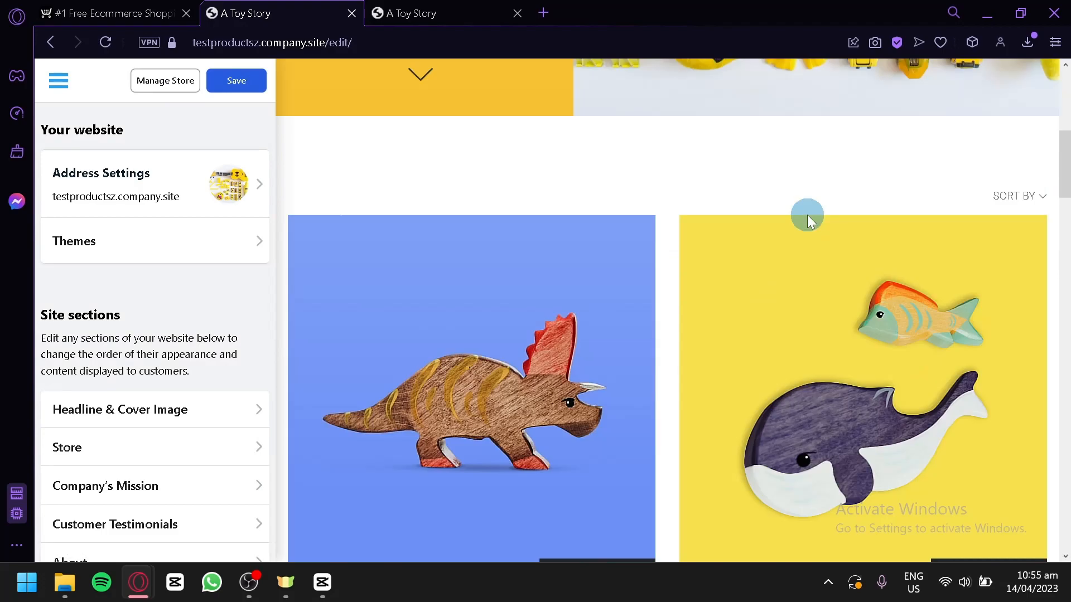
{"action": "scroll", "coordinate": [808, 215], "scroll_direction": "up", "scroll_amount": 5}
Change the headline in the Headline & Cover Image section to "Dream toy"
{"action": "scroll", "coordinate": [205, 307], "scroll_direction": "down", "scroll_amount": 3}
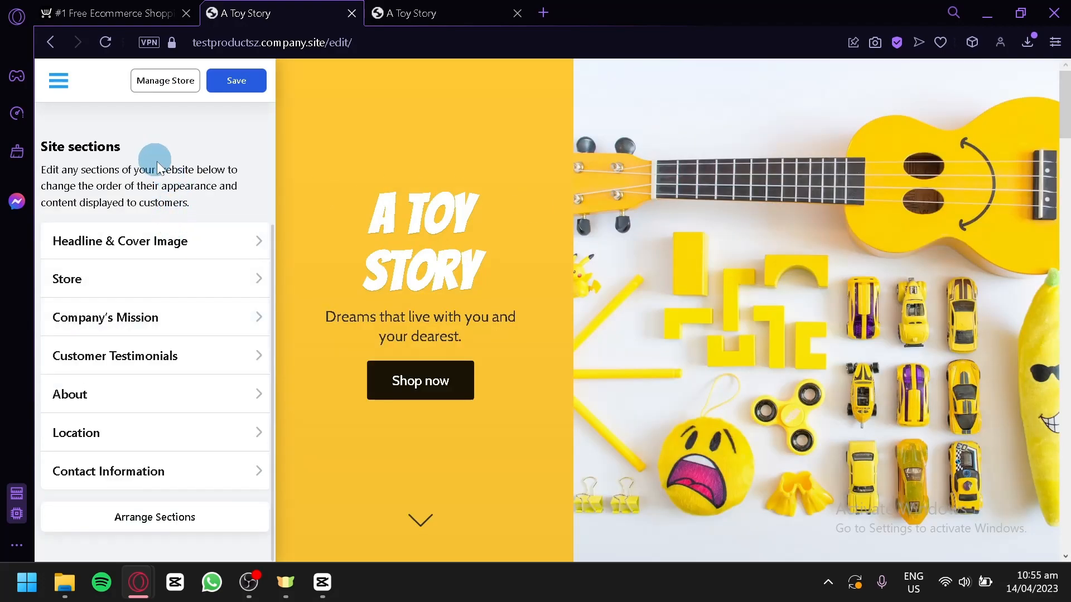
{"action": "left_click", "coordinate": [234, 243]}
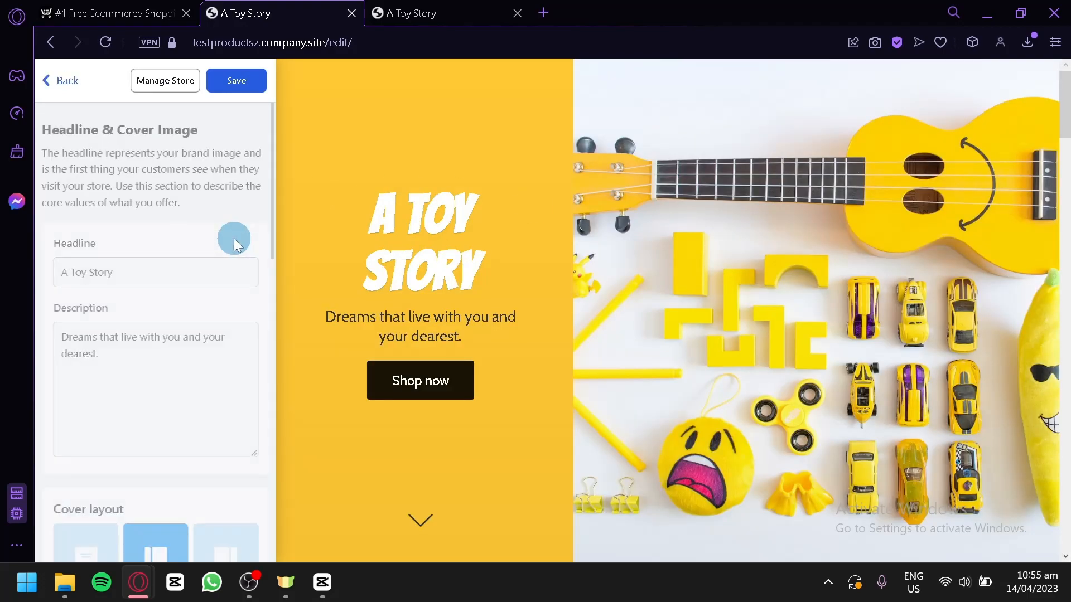
{"action": "left_click", "coordinate": [201, 273]}
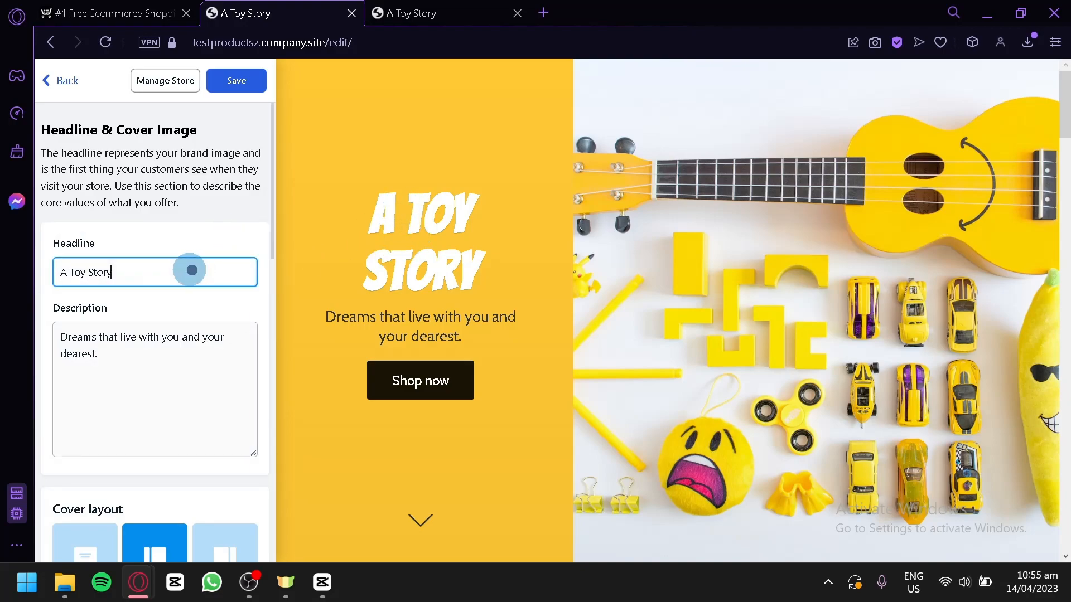
{"action": "left_click_drag", "start_coordinate": [192, 270], "coordinate": [122, 229]}
{"action": "type", "text": "Dream toy"}
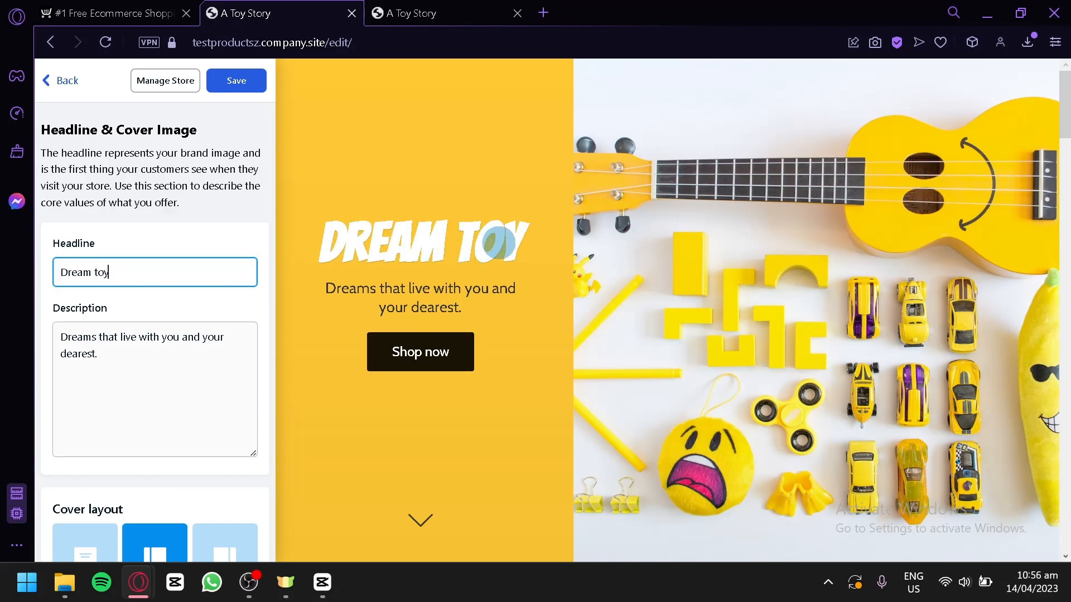
{"action": "left_click", "coordinate": [106, 371]}
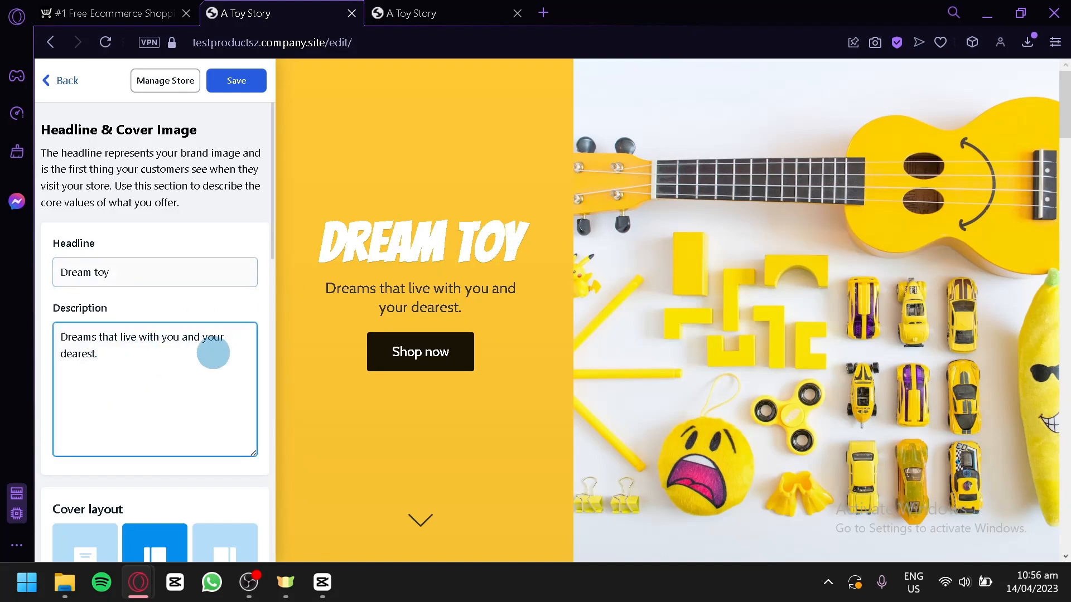
{"action": "left_click_drag", "start_coordinate": [364, 287], "coordinate": [478, 310]}
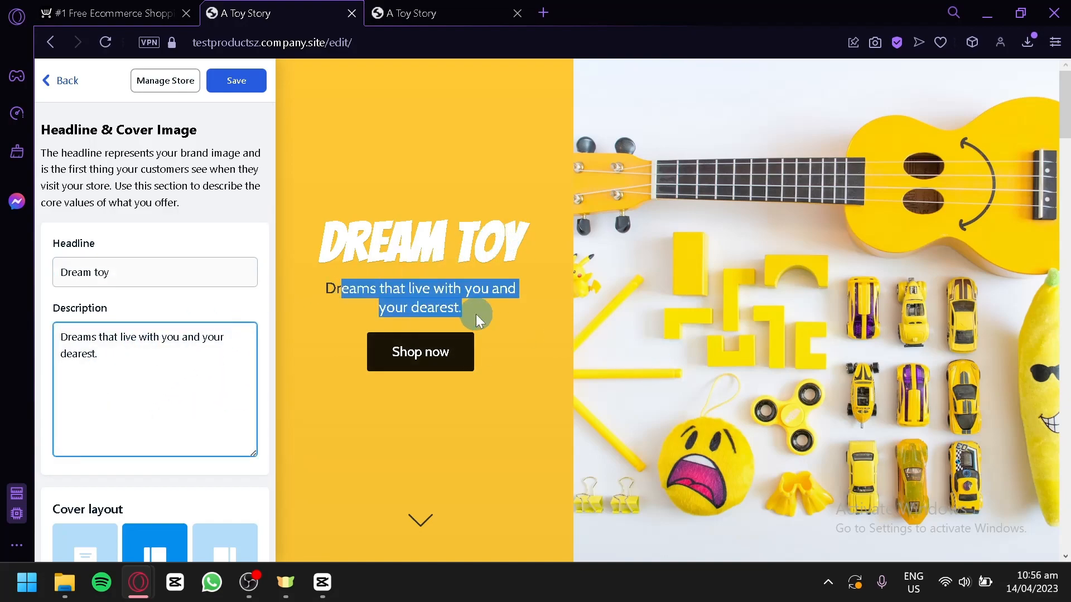
{"action": "left_click_drag", "start_coordinate": [124, 363], "coordinate": [44, 333]}
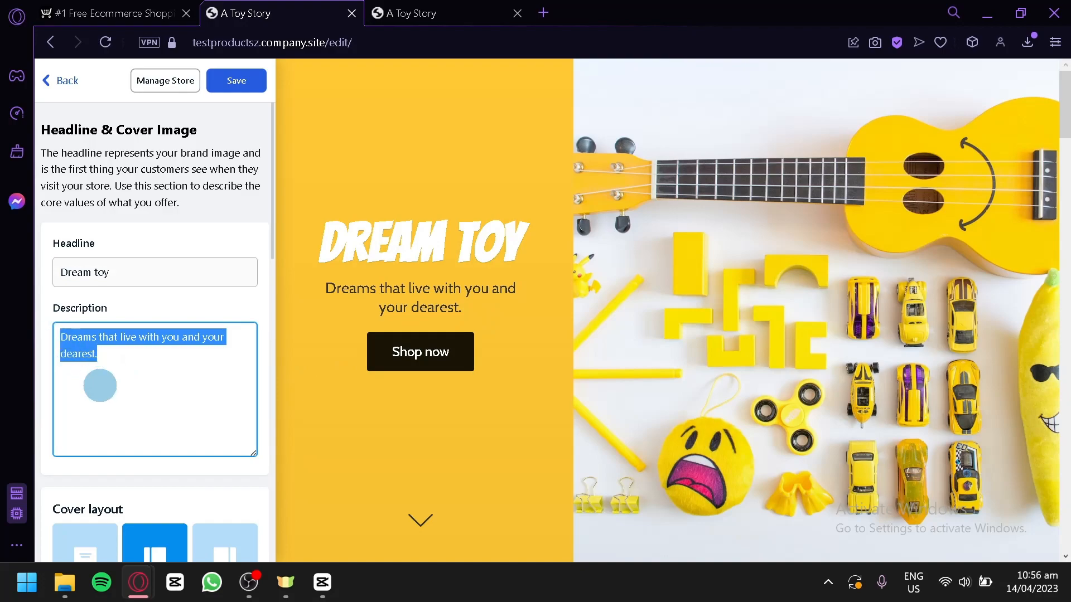
{"action": "left_click", "coordinate": [136, 408]}
Review the cover background options and apply the third overlay, the blue-to-pink gradient, from the overlay library to the cover image
{"action": "scroll", "coordinate": [145, 401], "scroll_direction": "down", "scroll_amount": 10}
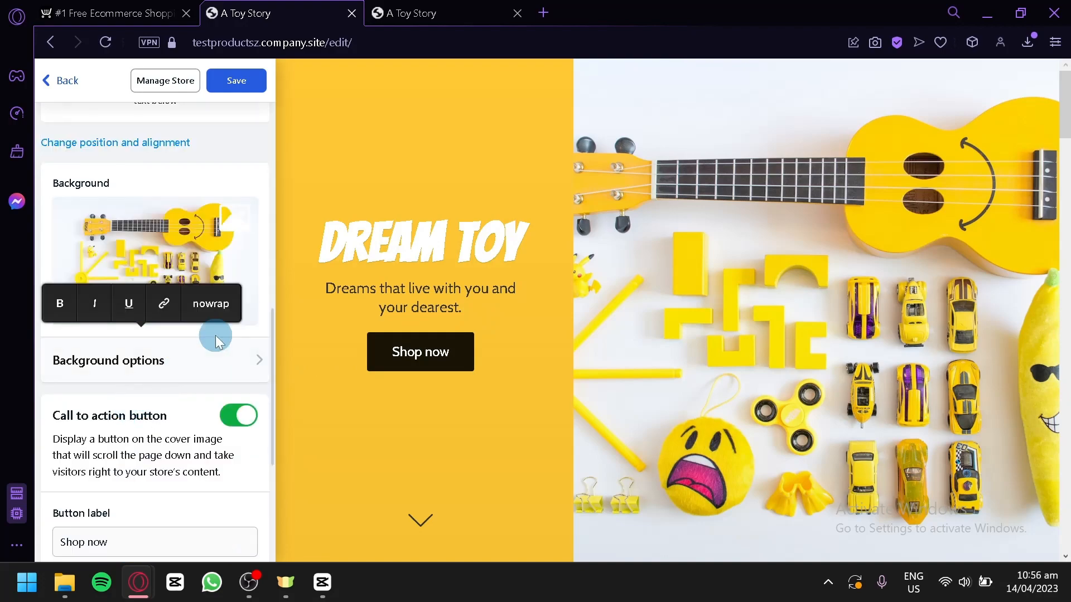
{"action": "left_click", "coordinate": [148, 395]}
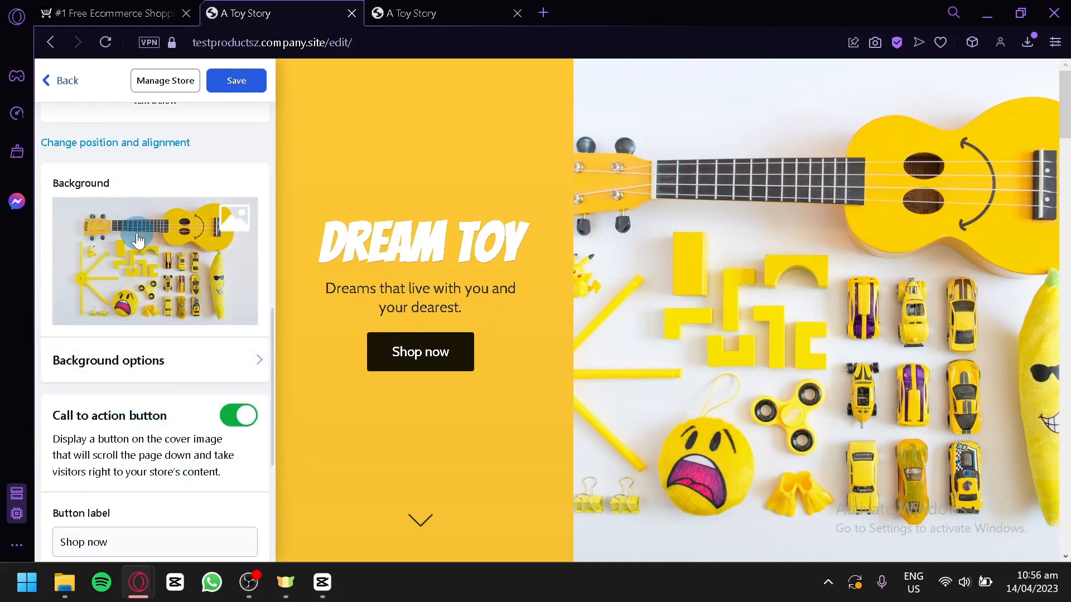
{"action": "left_click", "coordinate": [138, 240]}
{"action": "scroll", "coordinate": [139, 240], "scroll_direction": "down", "scroll_amount": 4}
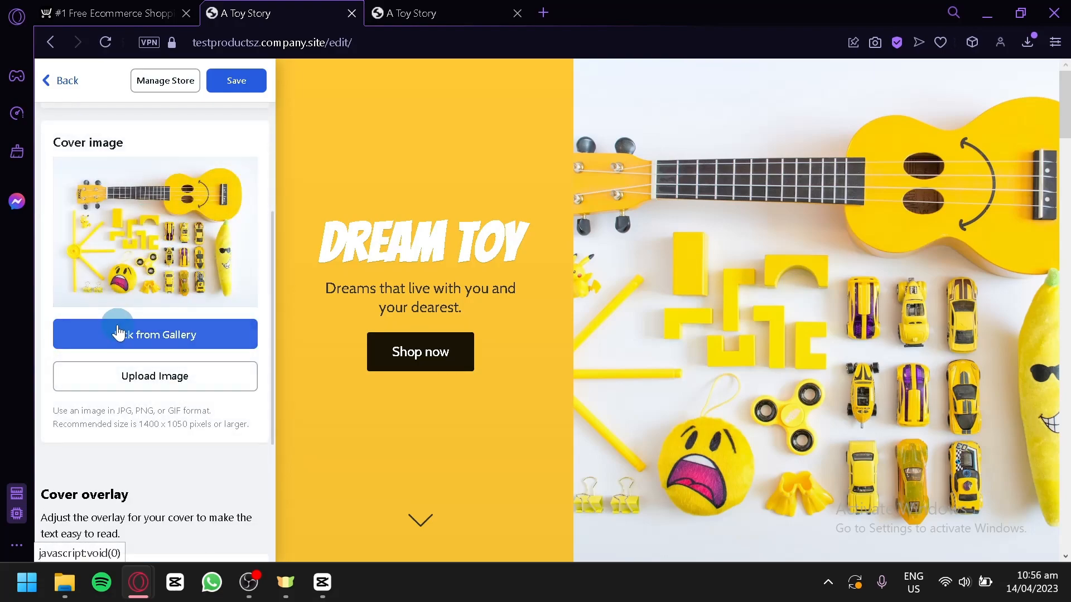
{"action": "scroll", "coordinate": [122, 335], "scroll_direction": "down", "scroll_amount": 5}
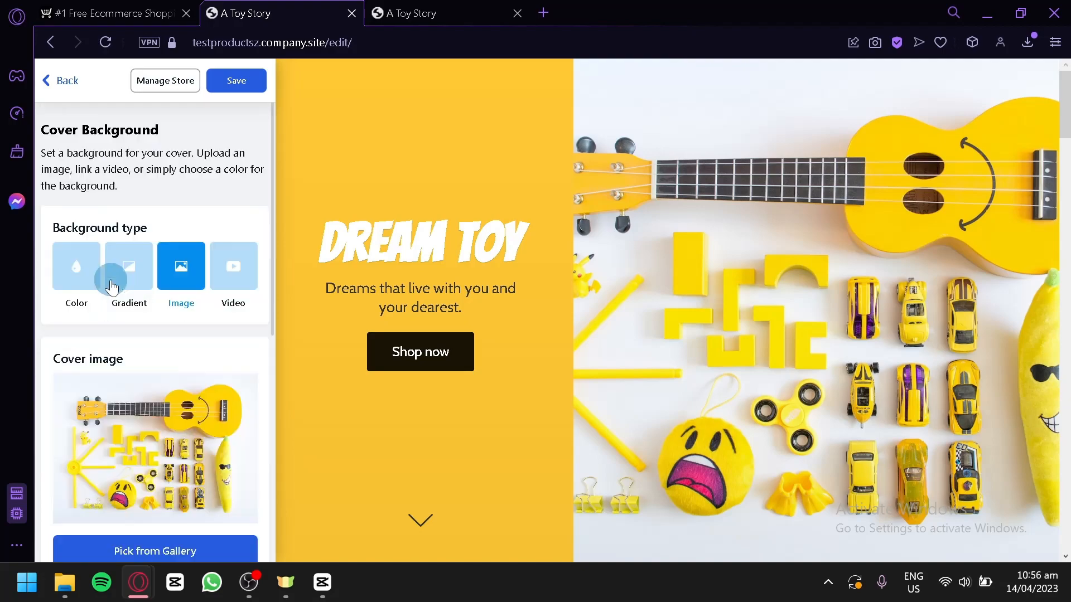
{"action": "scroll", "coordinate": [131, 268], "scroll_direction": "up", "scroll_amount": 5}
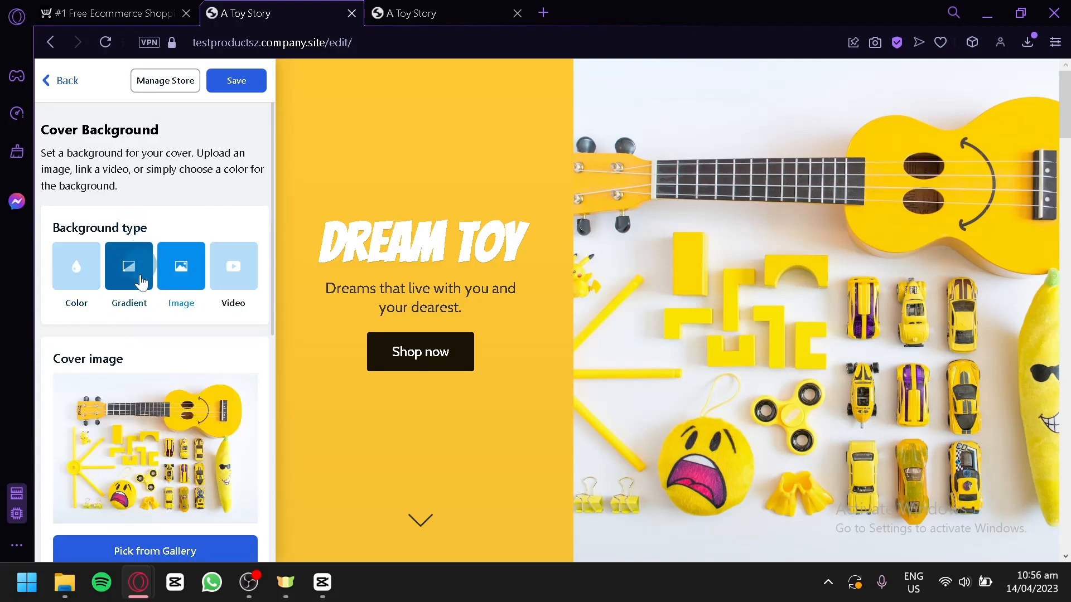
{"action": "scroll", "coordinate": [186, 215], "scroll_direction": "down", "scroll_amount": 5}
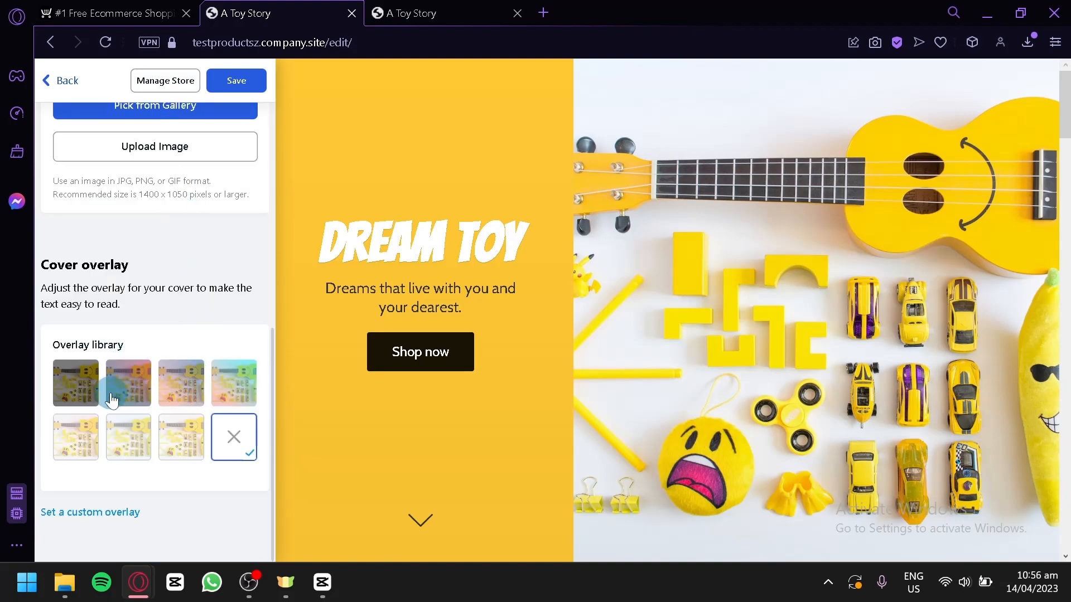
{"action": "left_click", "coordinate": [173, 392]}
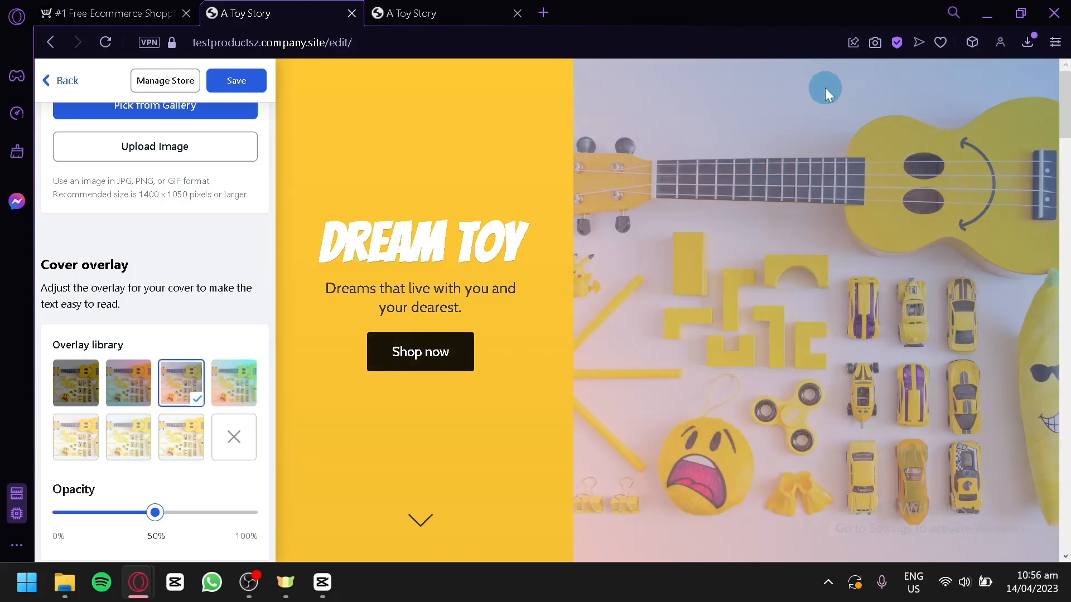
Leave the background options and review the Call to action button settings and its label
{"action": "left_click", "coordinate": [165, 121]}
{"action": "left_click", "coordinate": [53, 82]}
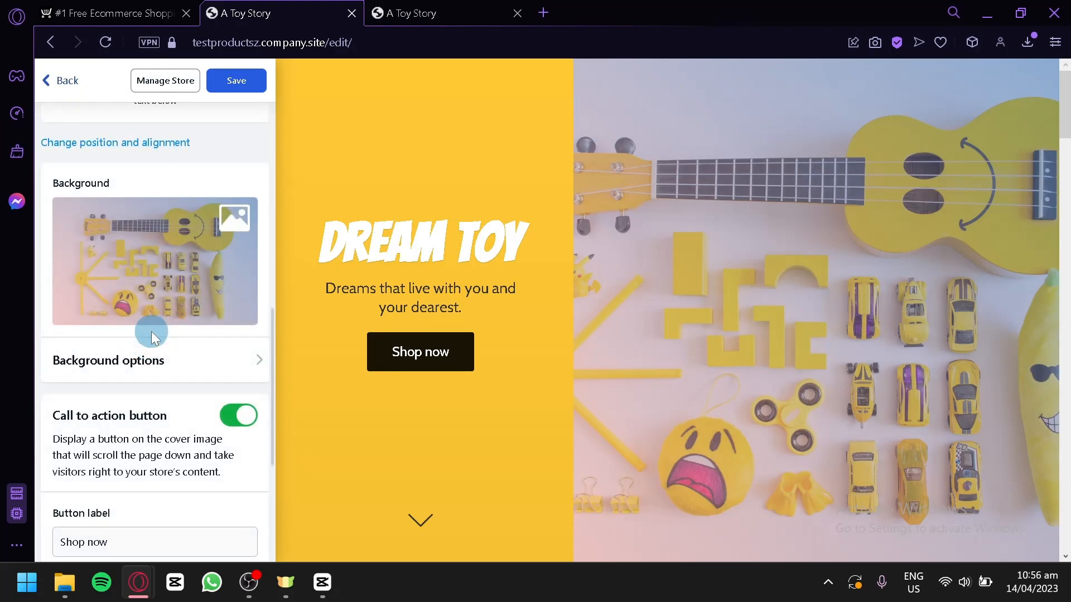
{"action": "scroll", "coordinate": [151, 332], "scroll_direction": "down", "scroll_amount": 5}
{"action": "left_click", "coordinate": [193, 262]}
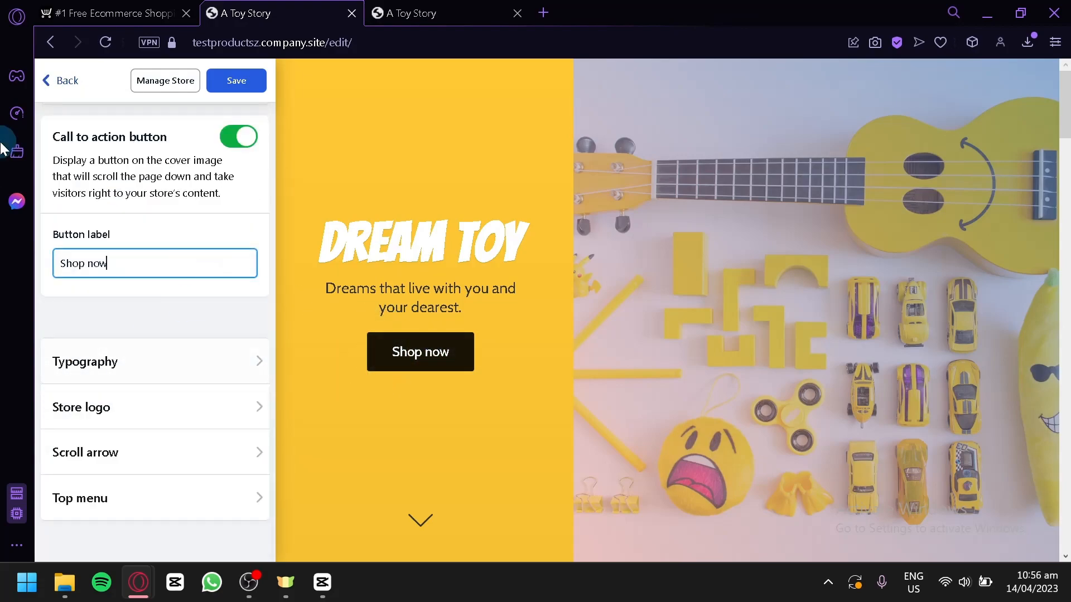
{"action": "left_click", "coordinate": [169, 331]}
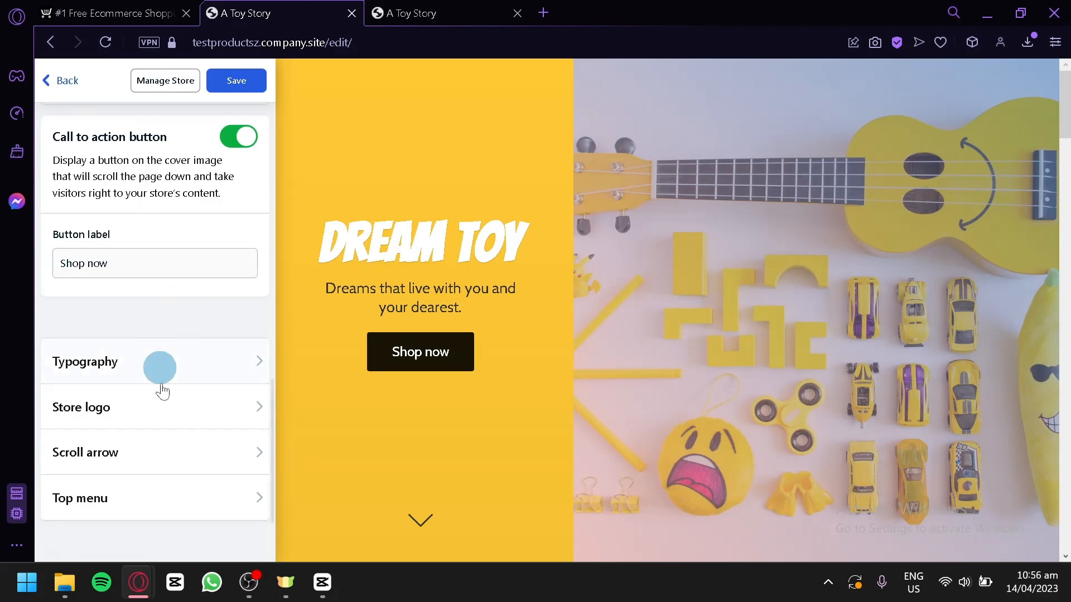
Upload the downloaded coffee cup image "Untitled design (4).png" as the store logo
{"action": "left_click", "coordinate": [162, 418]}
{"action": "left_click", "coordinate": [172, 272]}
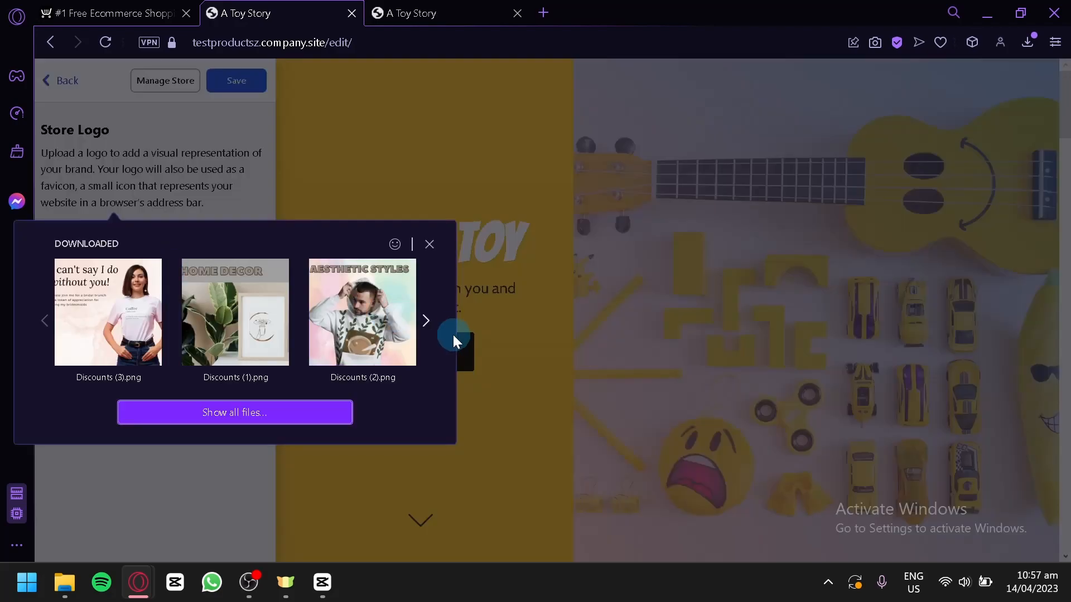
{"action": "left_click", "coordinate": [429, 320]}
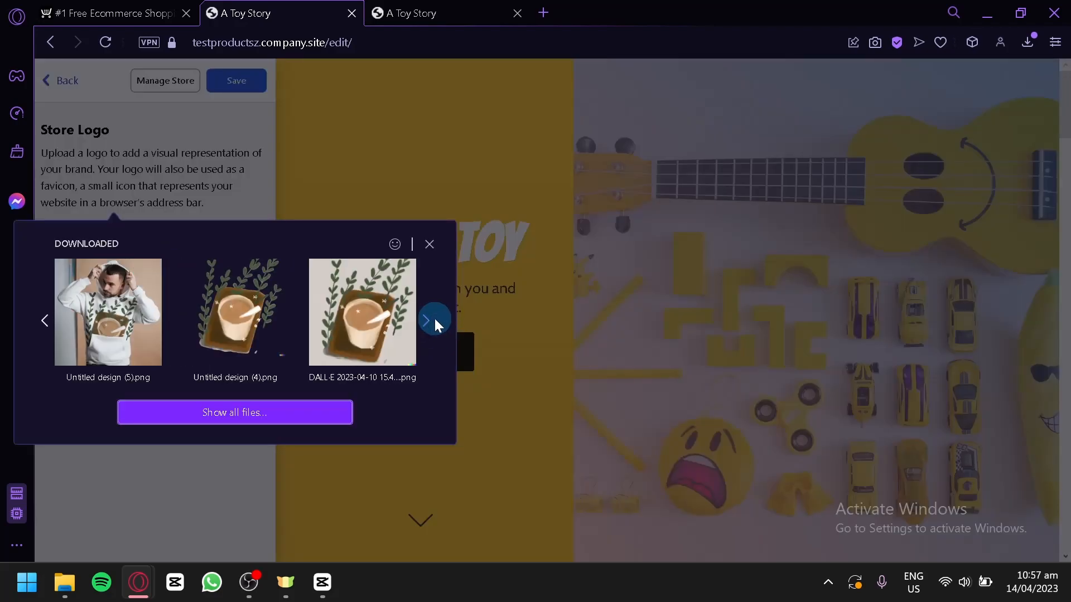
{"action": "left_click", "coordinate": [243, 316]}
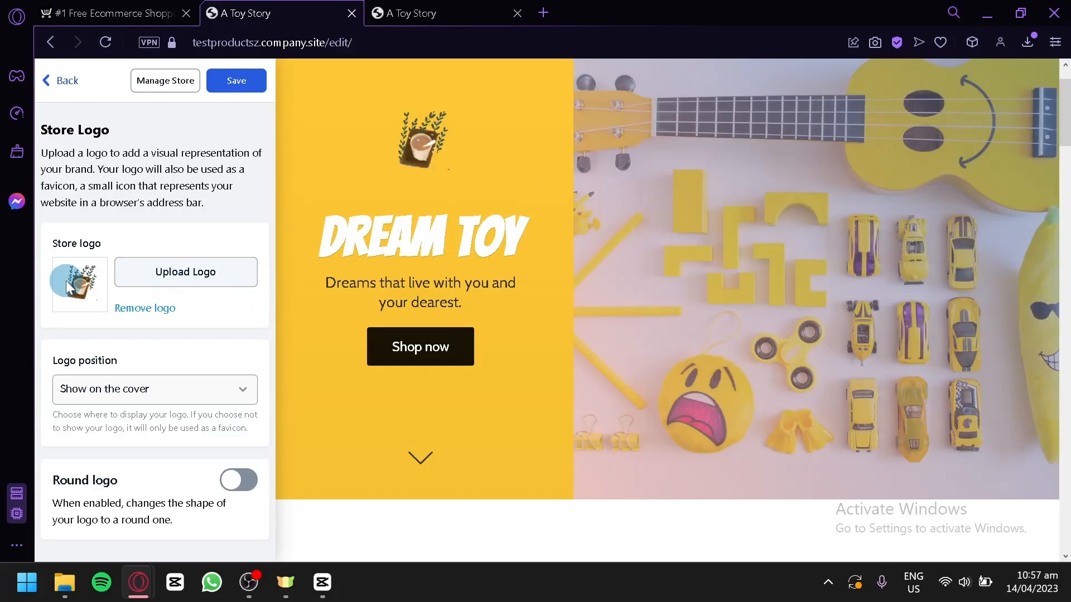
{"action": "left_click", "coordinate": [140, 271]}
Set the logo position to "Show above the store" and check its placement in the storefront preview
{"action": "left_click", "coordinate": [208, 388]}
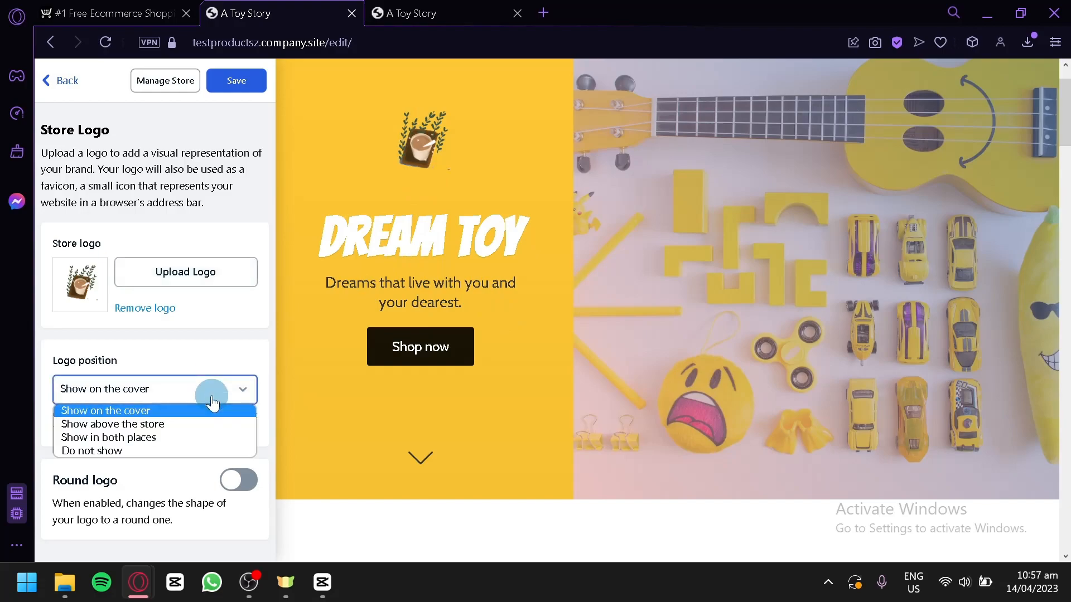
{"action": "left_click", "coordinate": [85, 424]}
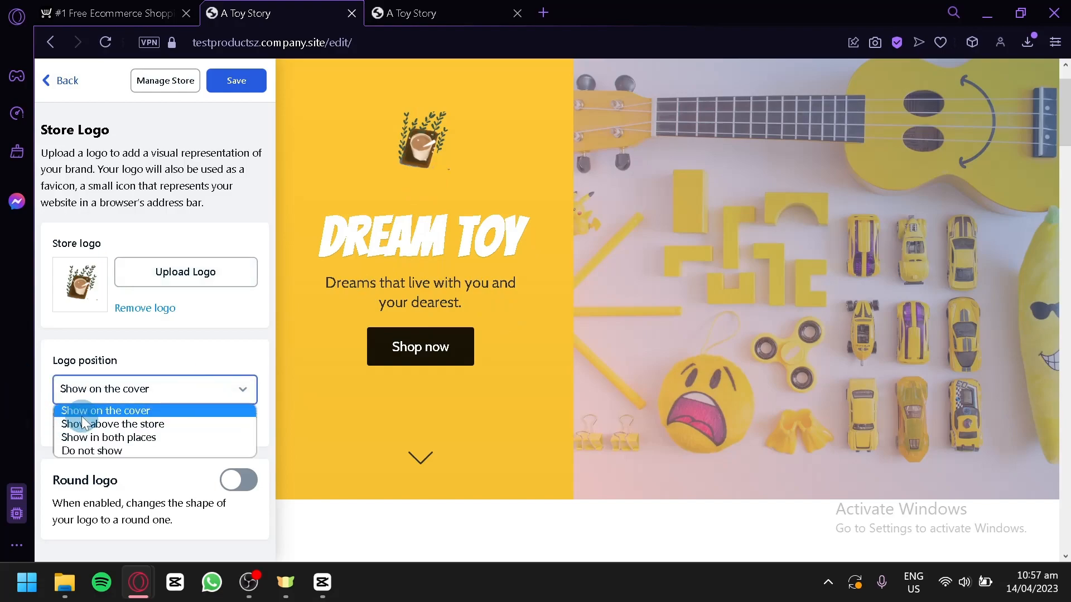
{"action": "left_click", "coordinate": [100, 424]}
{"action": "scroll", "coordinate": [552, 240], "scroll_direction": "up", "scroll_amount": 1}
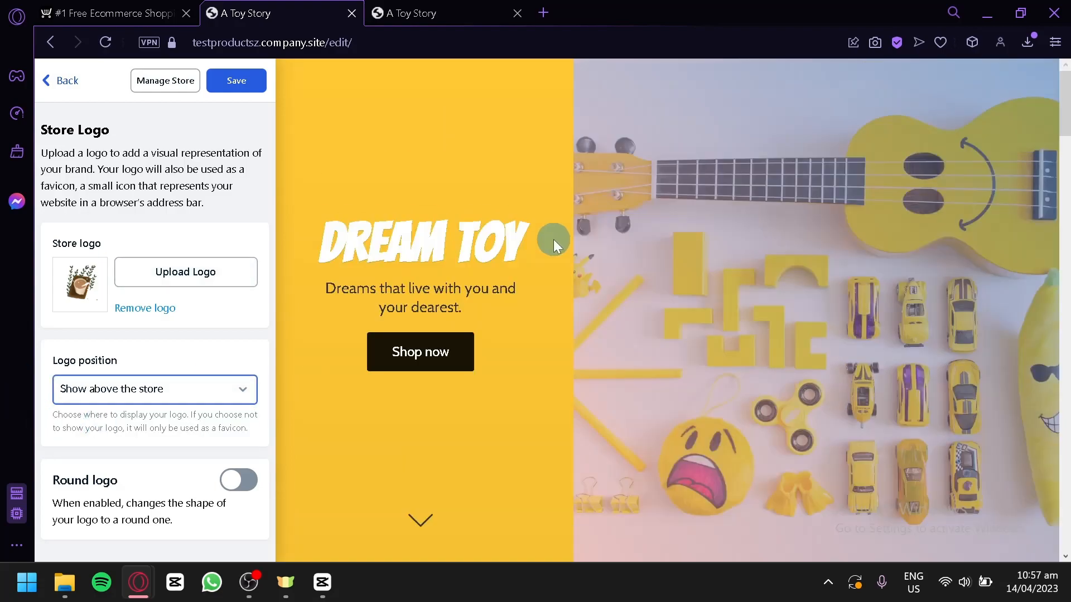
{"action": "scroll", "coordinate": [558, 246], "scroll_direction": "down", "scroll_amount": 8}
{"action": "scroll", "coordinate": [561, 257], "scroll_direction": "up", "scroll_amount": 4}
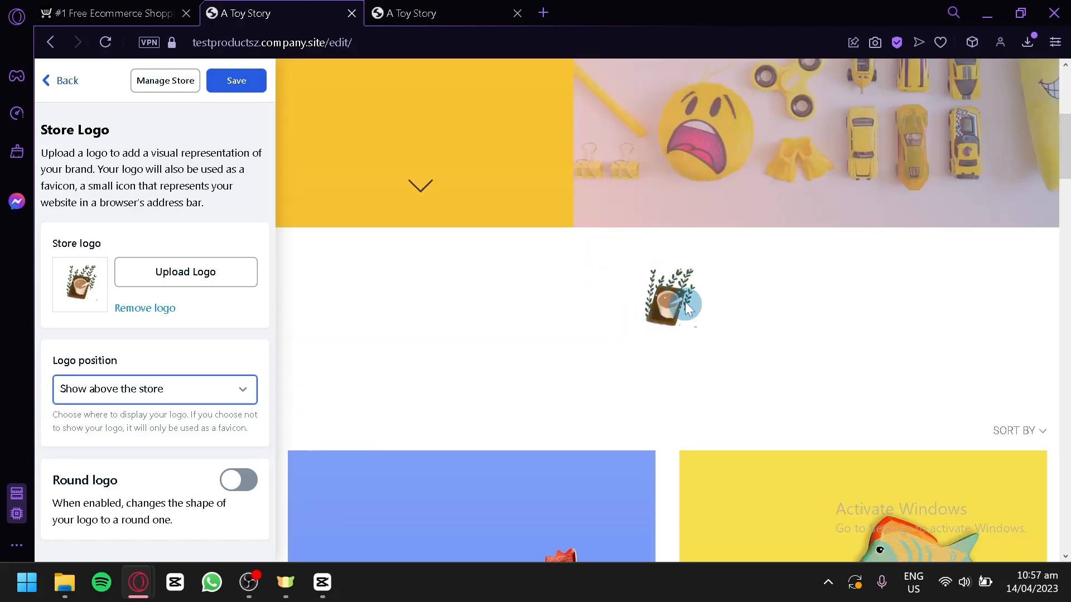
Set the logo position to "Show in both places" and check the logo on the cover and above the store
{"action": "left_click", "coordinate": [203, 388]}
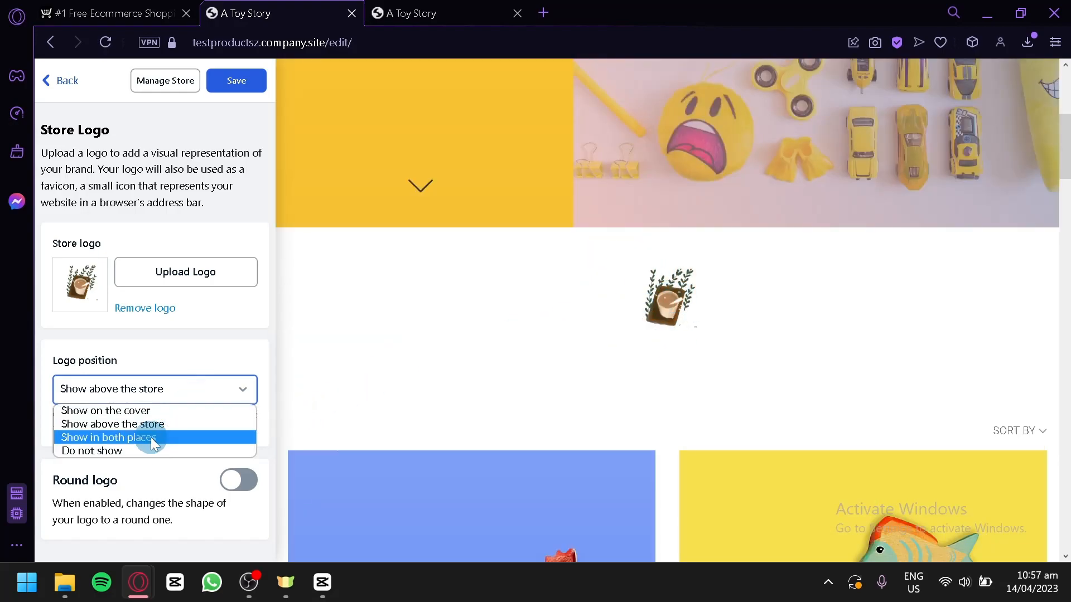
{"action": "left_click", "coordinate": [150, 437]}
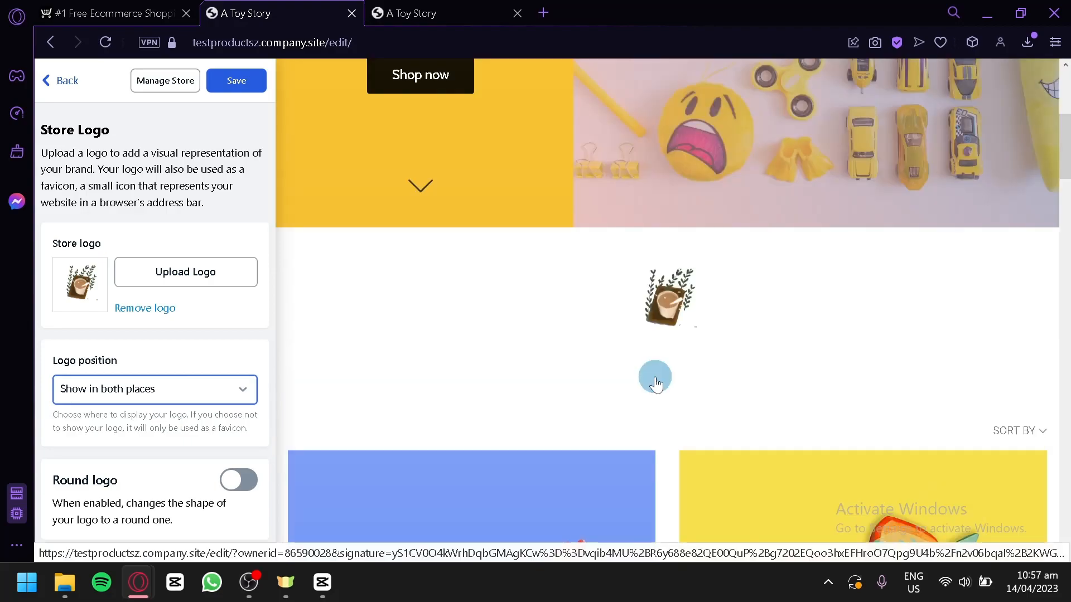
{"action": "scroll", "coordinate": [655, 384], "scroll_direction": "up", "scroll_amount": 2}
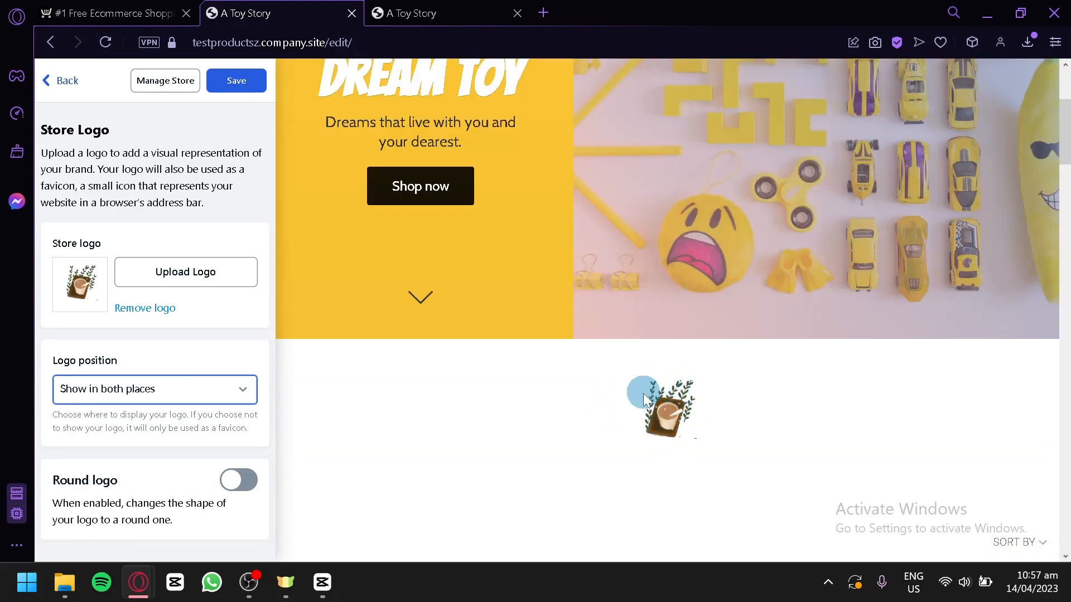
{"action": "scroll", "coordinate": [647, 397], "scroll_direction": "up", "scroll_amount": 4}
{"action": "scroll", "coordinate": [156, 236], "scroll_direction": "down", "scroll_amount": 1}
{"action": "scroll", "coordinate": [144, 226], "scroll_direction": "up", "scroll_amount": 1}
{"action": "scroll", "coordinate": [144, 226], "scroll_direction": "down", "scroll_amount": 1}
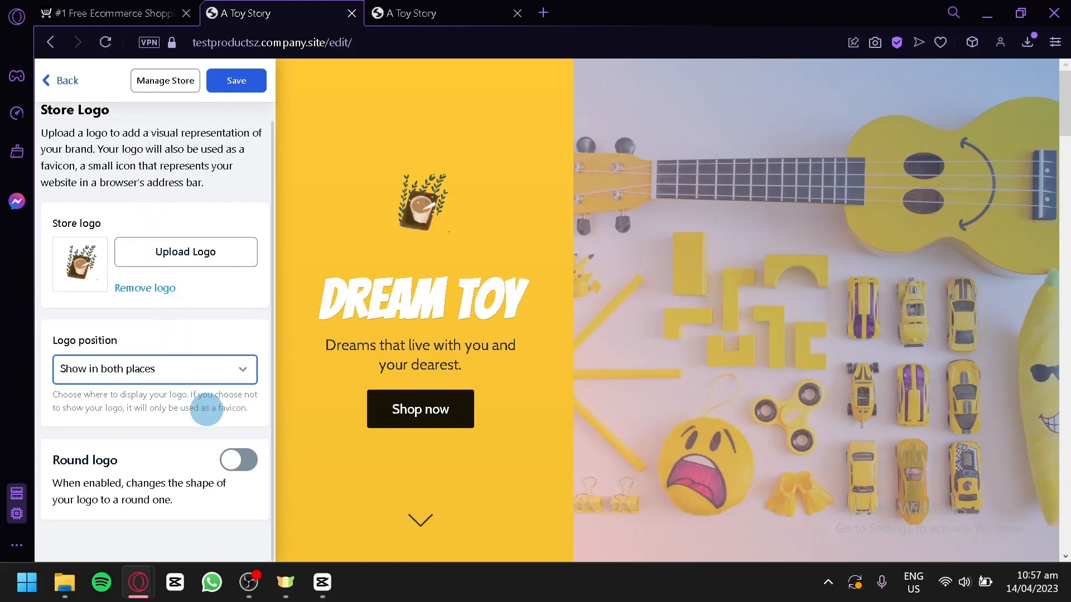
Enable the Round logo option, check the logo in the preview and leave the Store Logo settings
{"action": "left_click", "coordinate": [250, 466]}
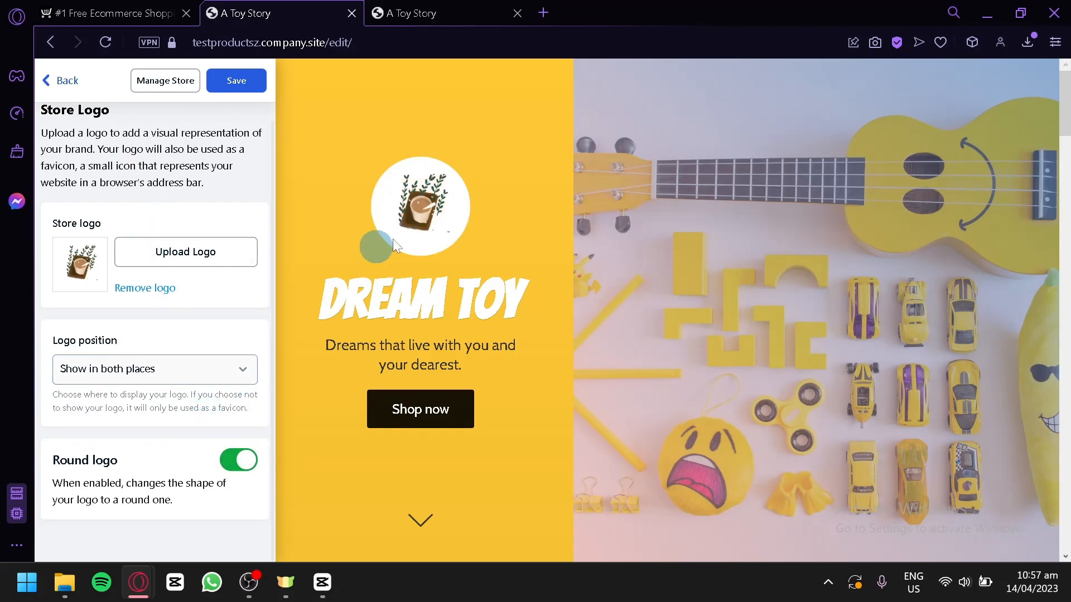
{"action": "scroll", "coordinate": [728, 435], "scroll_direction": "down", "scroll_amount": 5}
{"action": "scroll", "coordinate": [521, 256], "scroll_direction": "up", "scroll_amount": 5}
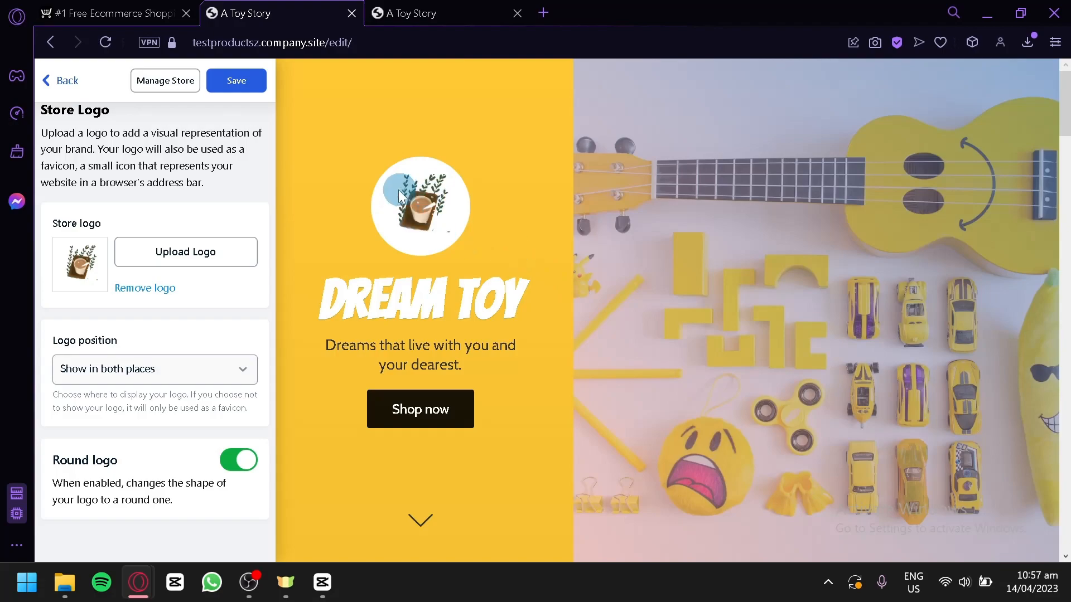
{"action": "left_click", "coordinate": [67, 87]}
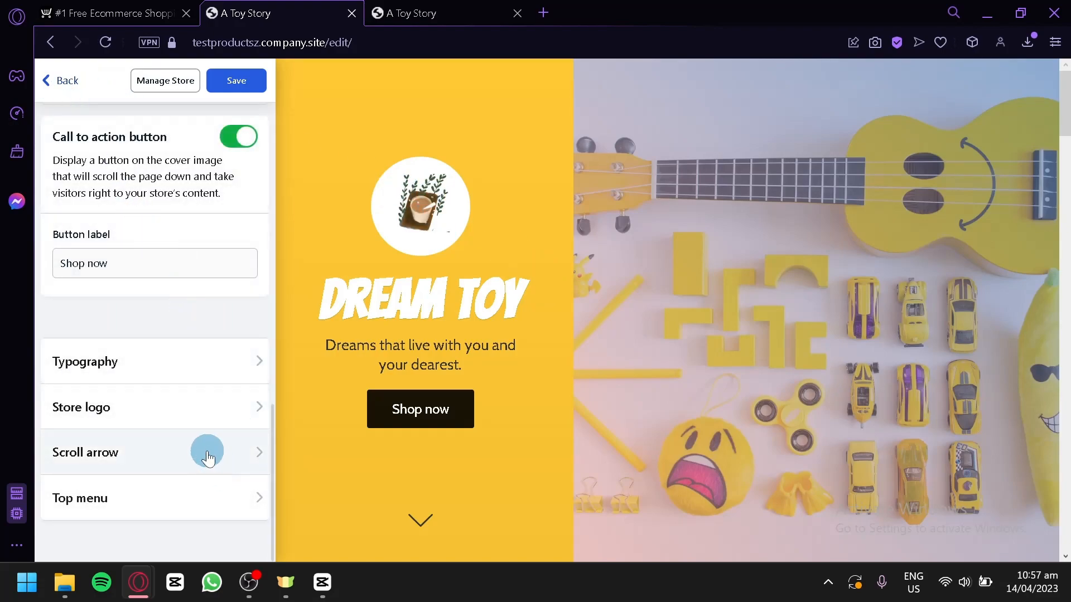
Open the Scroll arrow settings and try the cover's scroll arrow in the storefront preview
{"action": "left_click", "coordinate": [209, 454]}
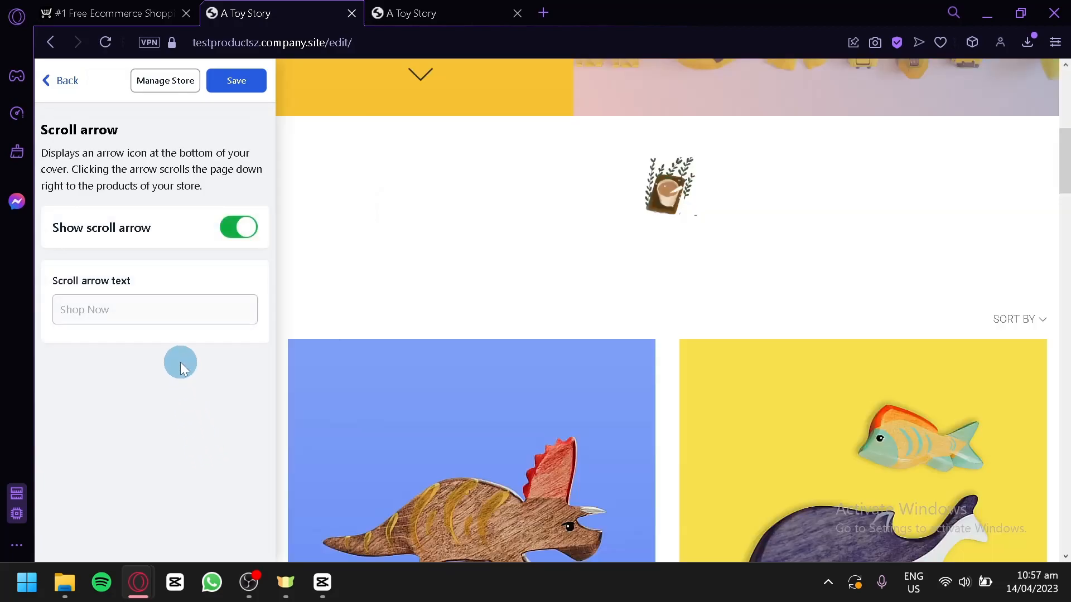
{"action": "left_click", "coordinate": [422, 79]}
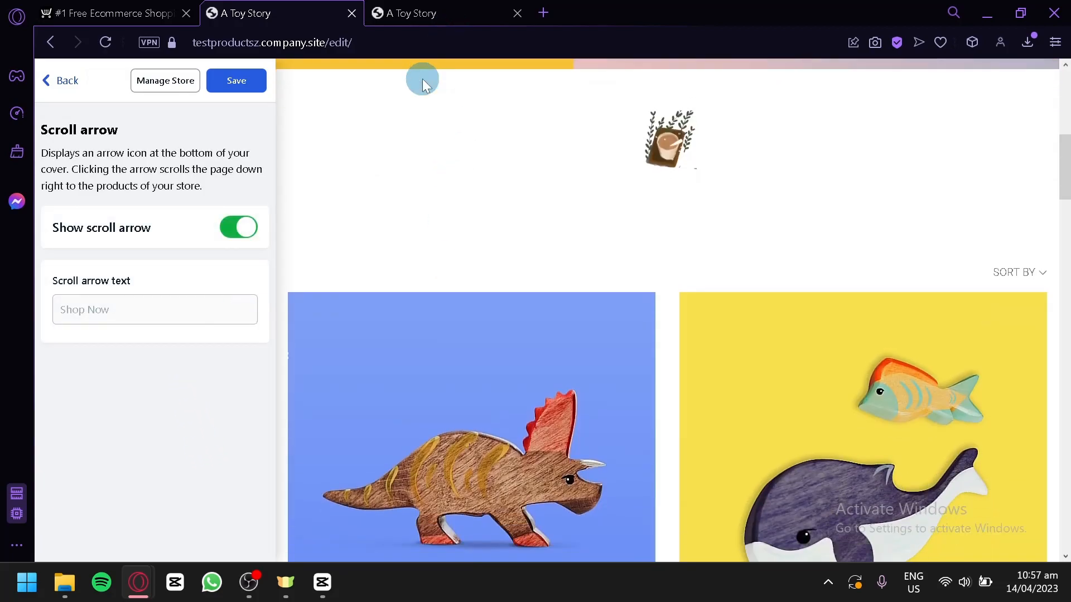
{"action": "scroll", "coordinate": [447, 179], "scroll_direction": "up", "scroll_amount": 8}
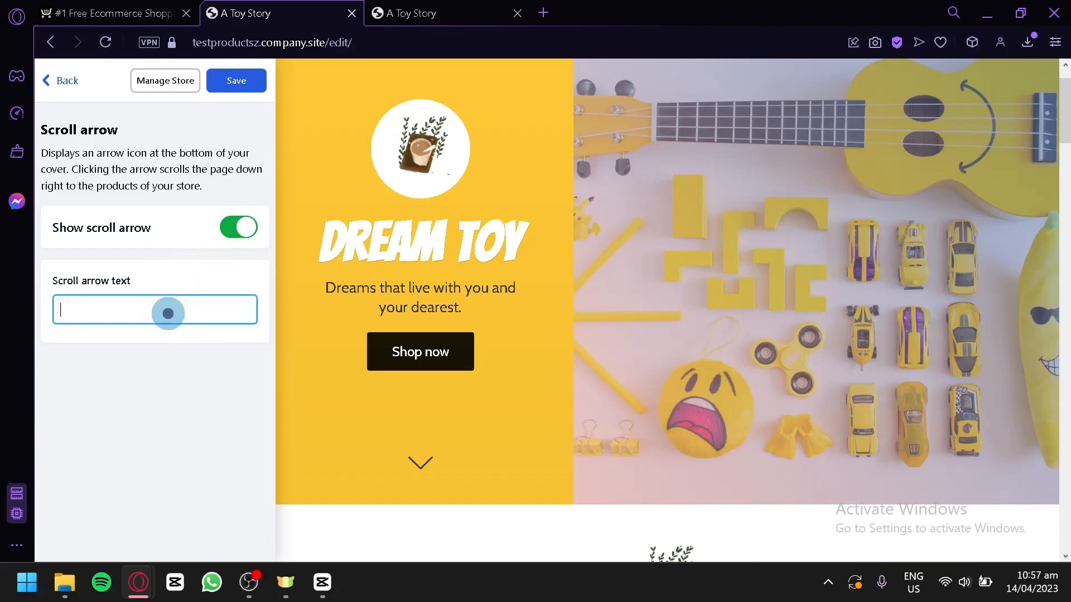
Switch the Show scroll arrow option off and on again and leave the Scroll arrow settings
{"action": "left_click", "coordinate": [227, 234]}
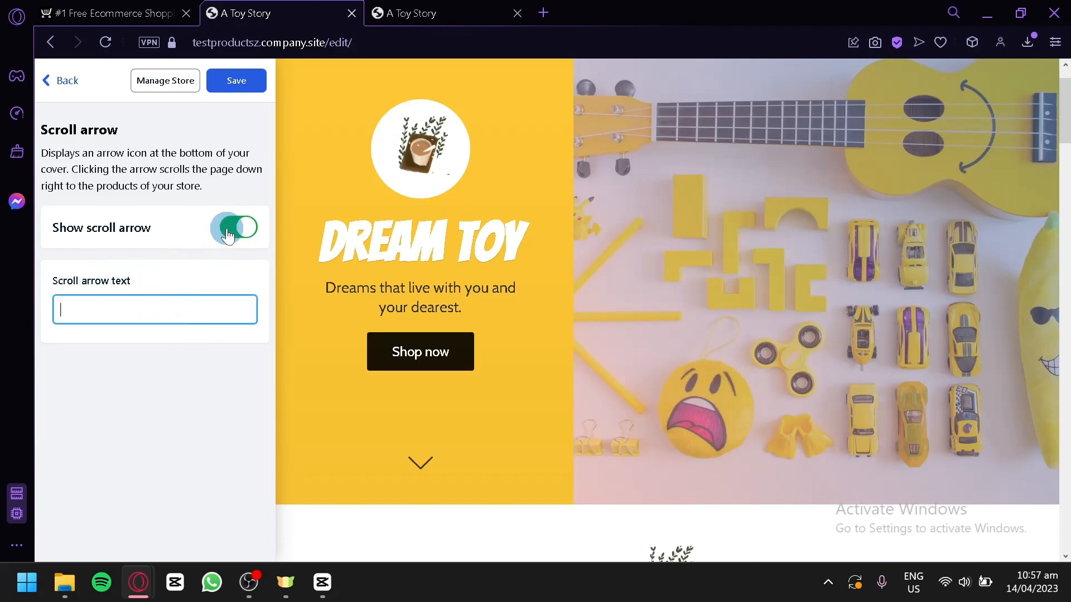
{"action": "left_click", "coordinate": [229, 237]}
{"action": "left_click", "coordinate": [233, 239]}
{"action": "left_click", "coordinate": [233, 238]}
{"action": "left_click", "coordinate": [233, 239]}
{"action": "left_click", "coordinate": [72, 83]}
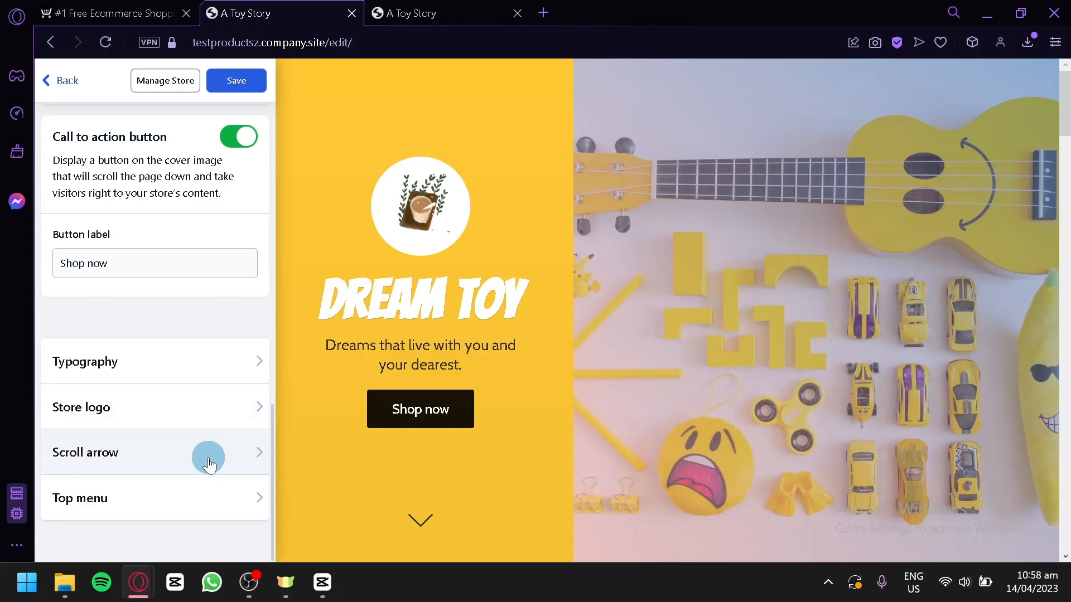
In the Top menu settings, set both the phone and the social media links to "Show in header"
{"action": "left_click", "coordinate": [224, 496]}
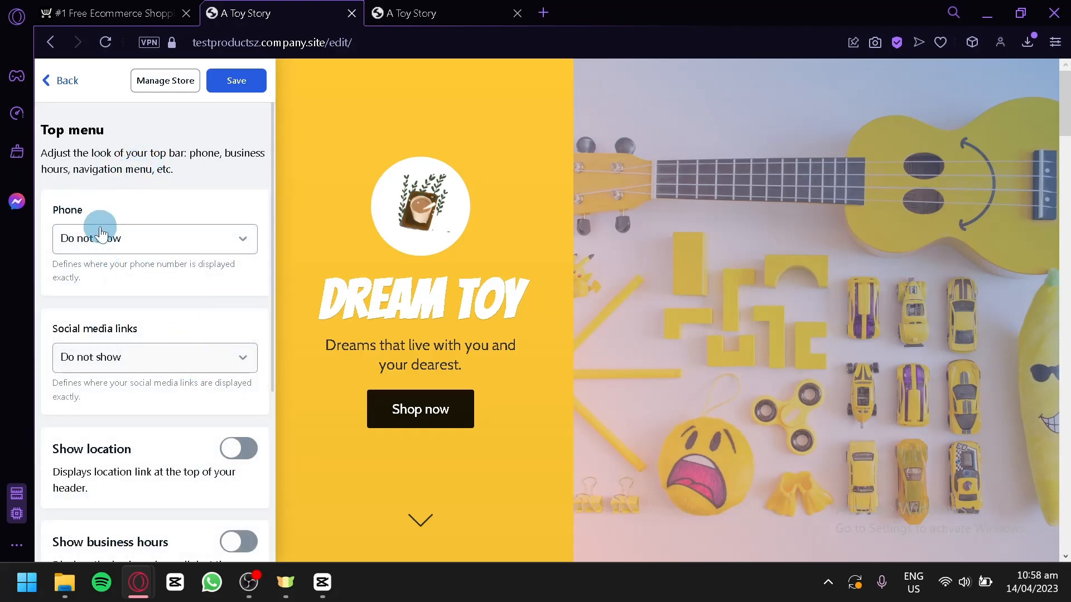
{"action": "left_click", "coordinate": [129, 239]}
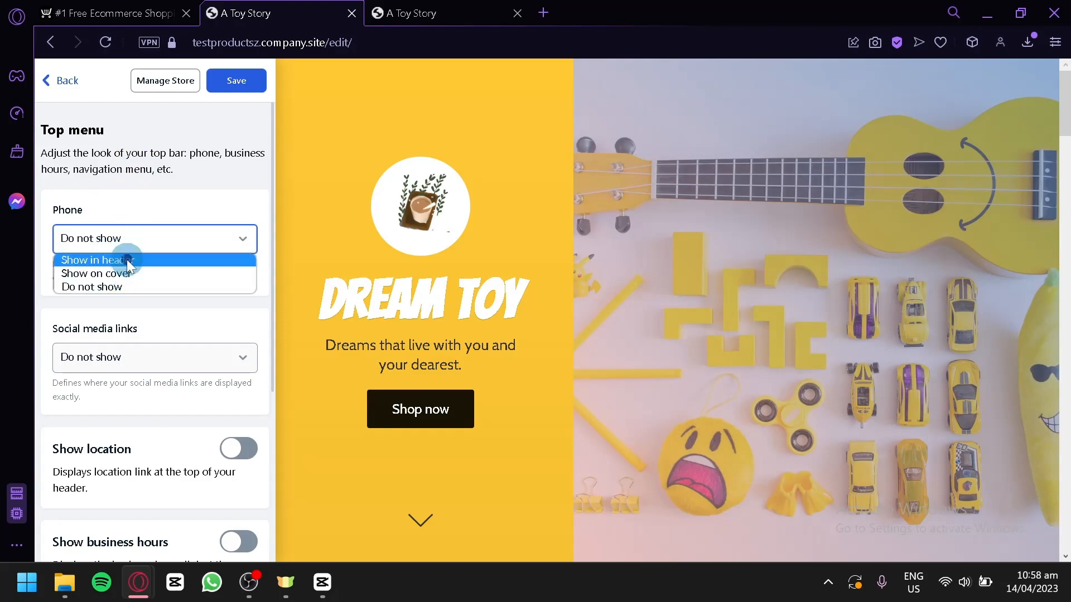
{"action": "left_click", "coordinate": [127, 259]}
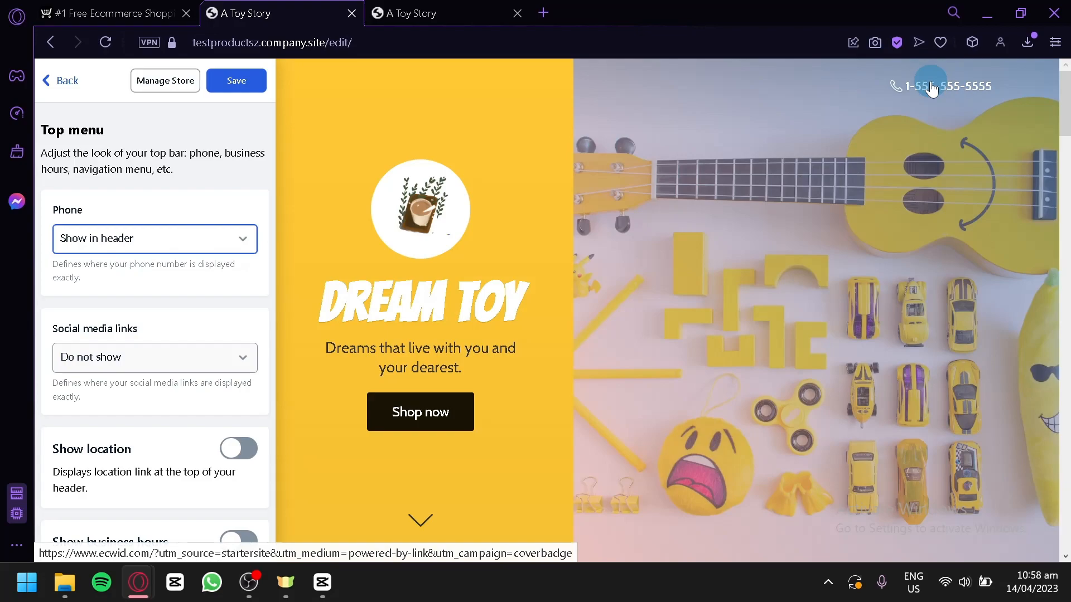
{"action": "left_click", "coordinate": [199, 360]}
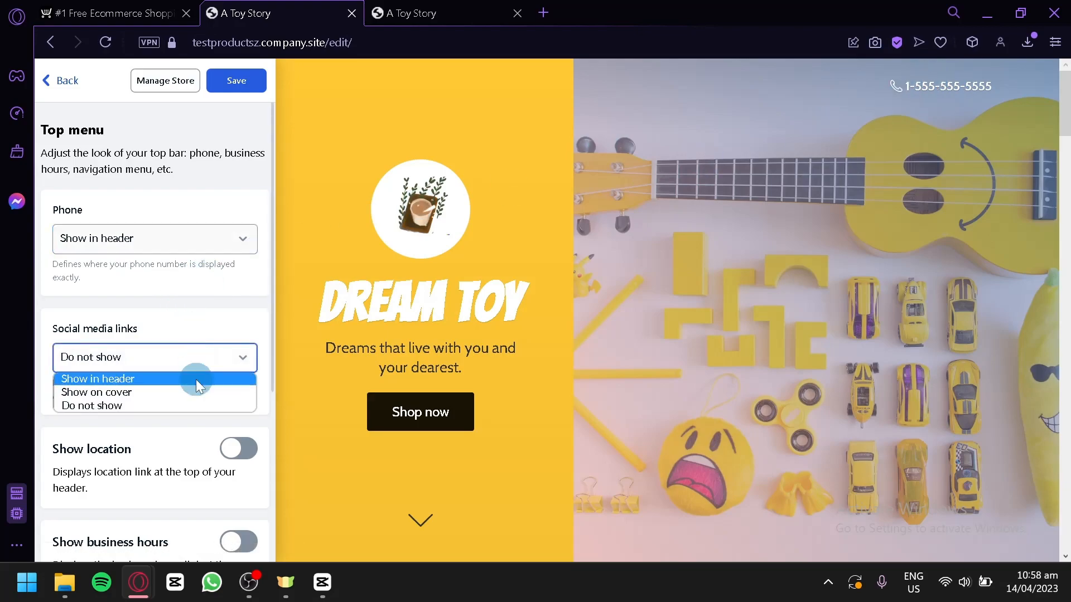
{"action": "left_click", "coordinate": [196, 379]}
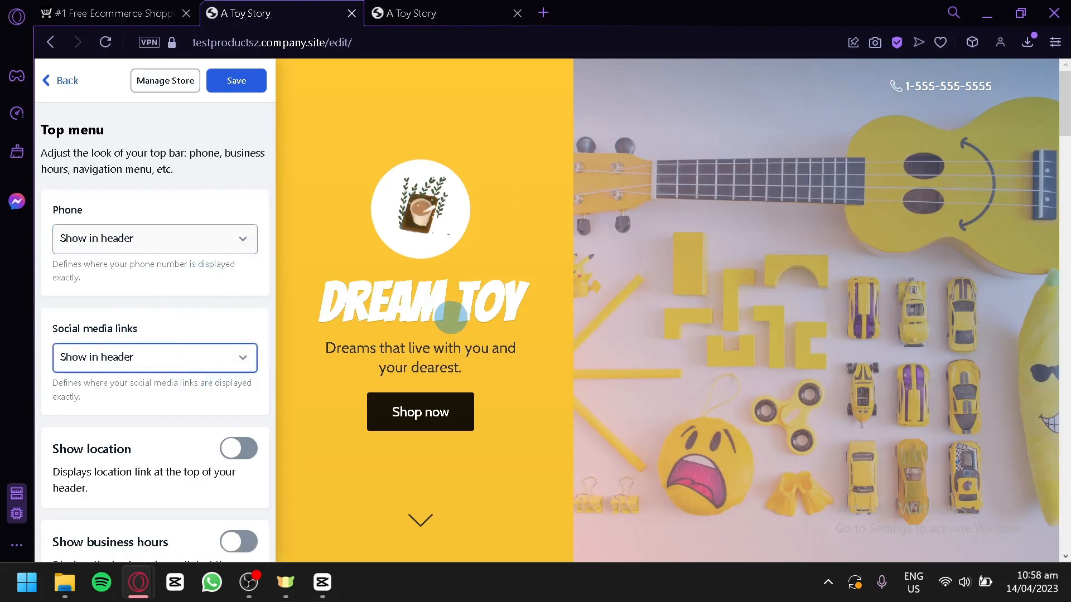
Enable the shopping cart icon, navigation, business hours and location in the top menu and return to the section list
{"action": "scroll", "coordinate": [518, 195], "scroll_direction": "down", "scroll_amount": 5}
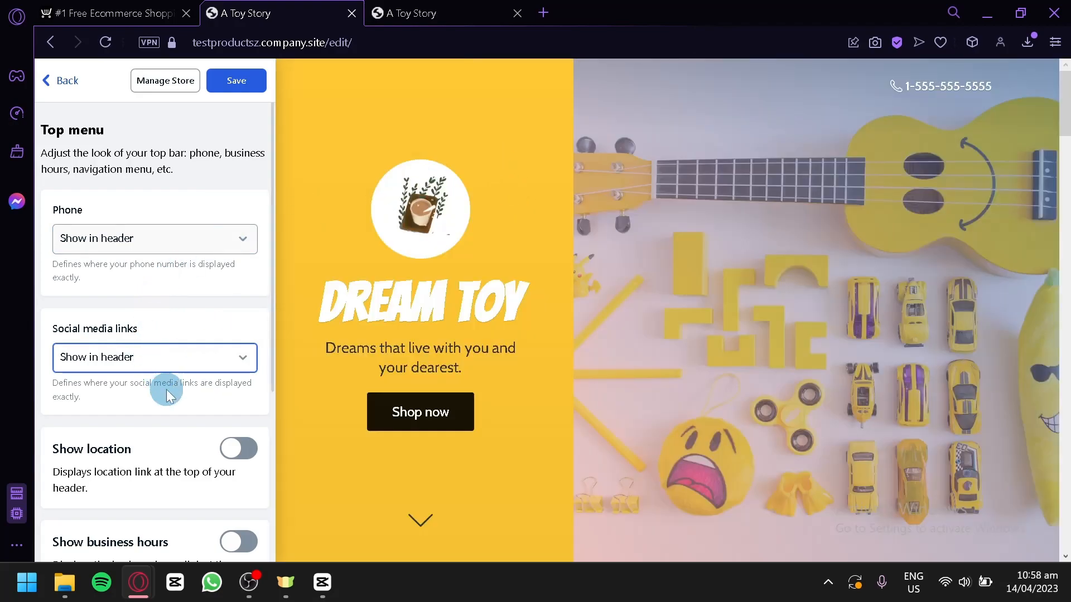
{"action": "scroll", "coordinate": [206, 379], "scroll_direction": "down", "scroll_amount": 5}
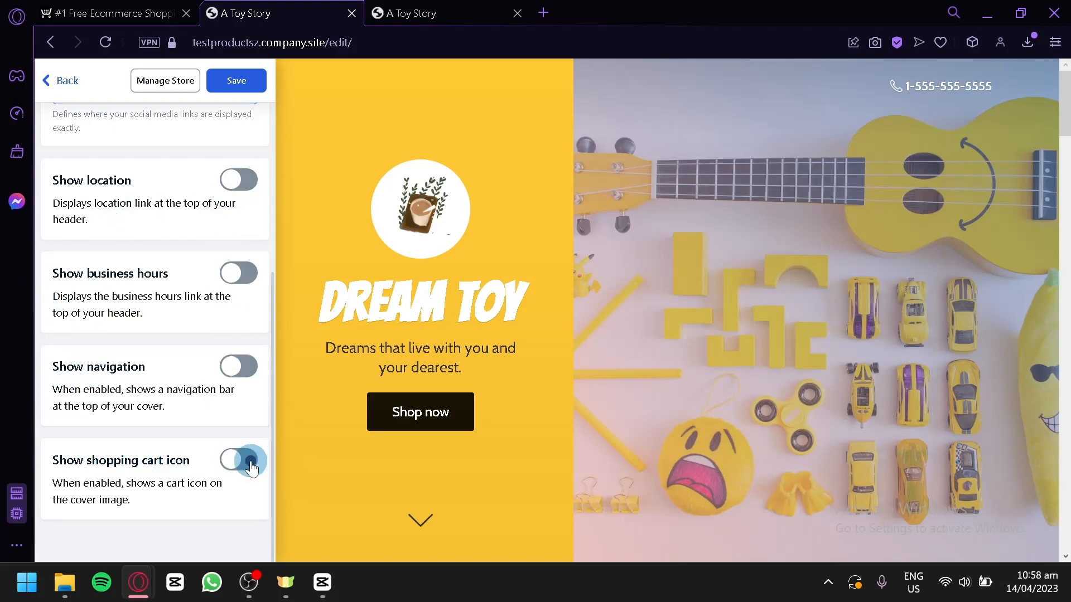
{"action": "left_click", "coordinate": [239, 366]}
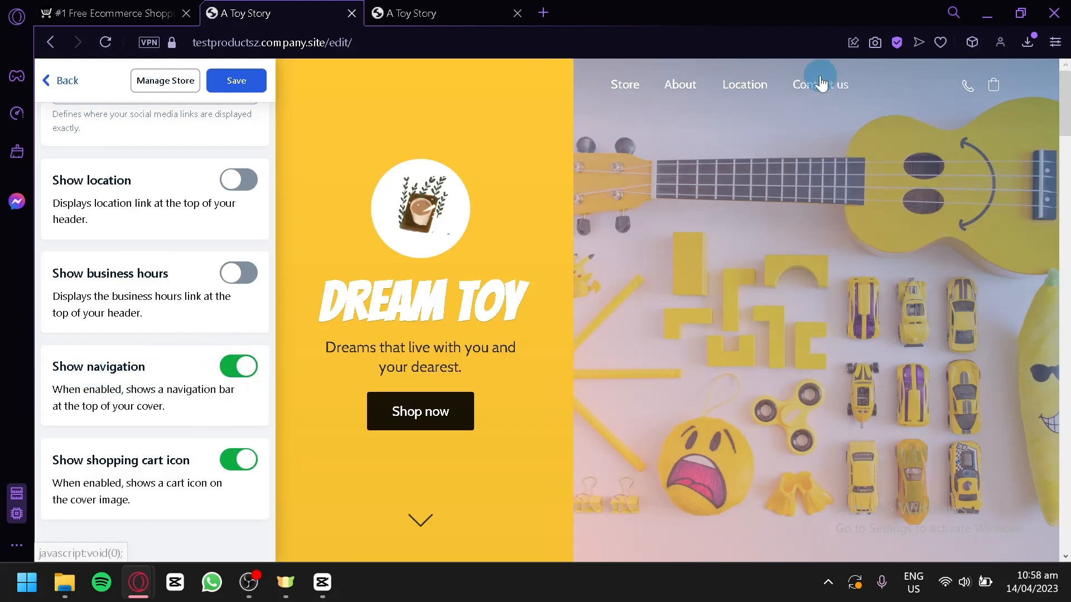
{"action": "left_click", "coordinate": [239, 272]}
{"action": "left_click", "coordinate": [66, 82]}
{"action": "left_click", "coordinate": [75, 84]}
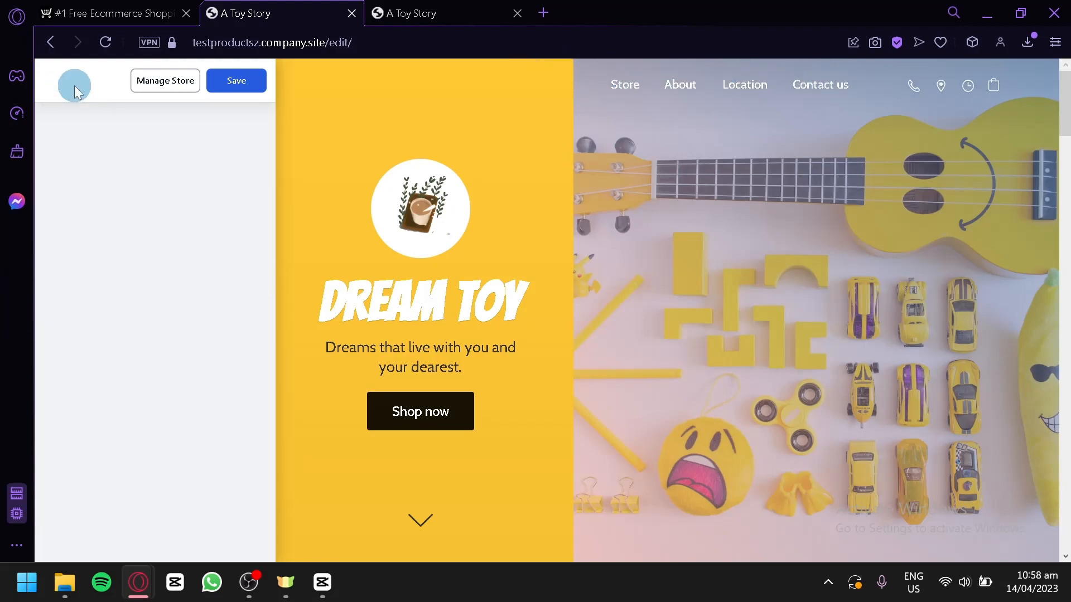
Open the Store section, set the product thumbnail size to Small and check the product grid in the preview
{"action": "left_click", "coordinate": [139, 285]}
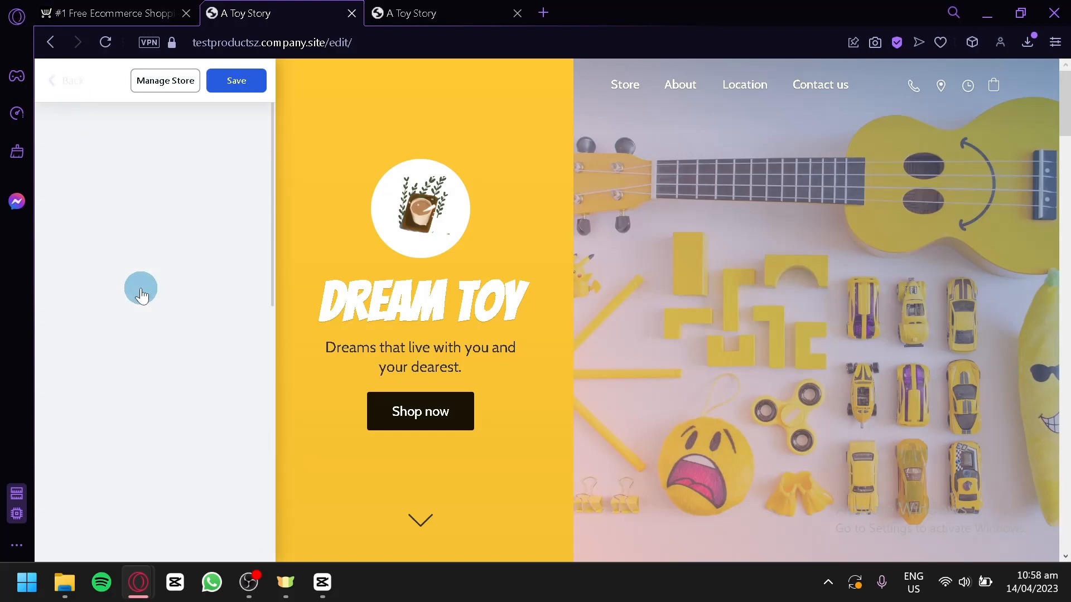
{"action": "scroll", "coordinate": [710, 291], "scroll_direction": "up", "scroll_amount": 4}
{"action": "scroll", "coordinate": [671, 256], "scroll_direction": "down", "scroll_amount": 4}
{"action": "scroll", "coordinate": [450, 328], "scroll_direction": "down", "scroll_amount": 2}
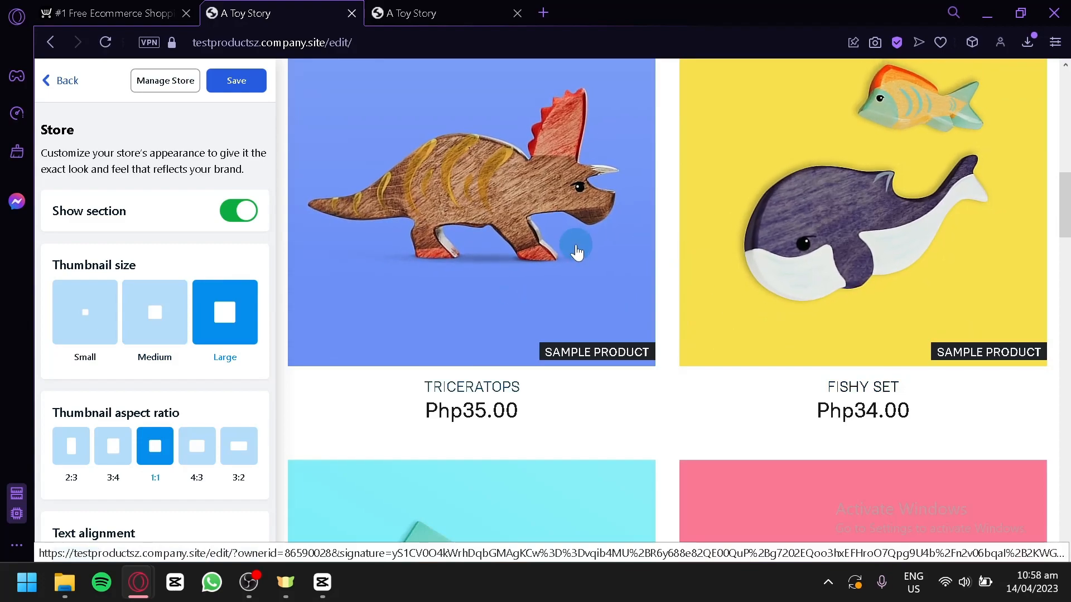
{"action": "scroll", "coordinate": [577, 253], "scroll_direction": "up", "scroll_amount": 2}
{"action": "left_click", "coordinate": [109, 304]}
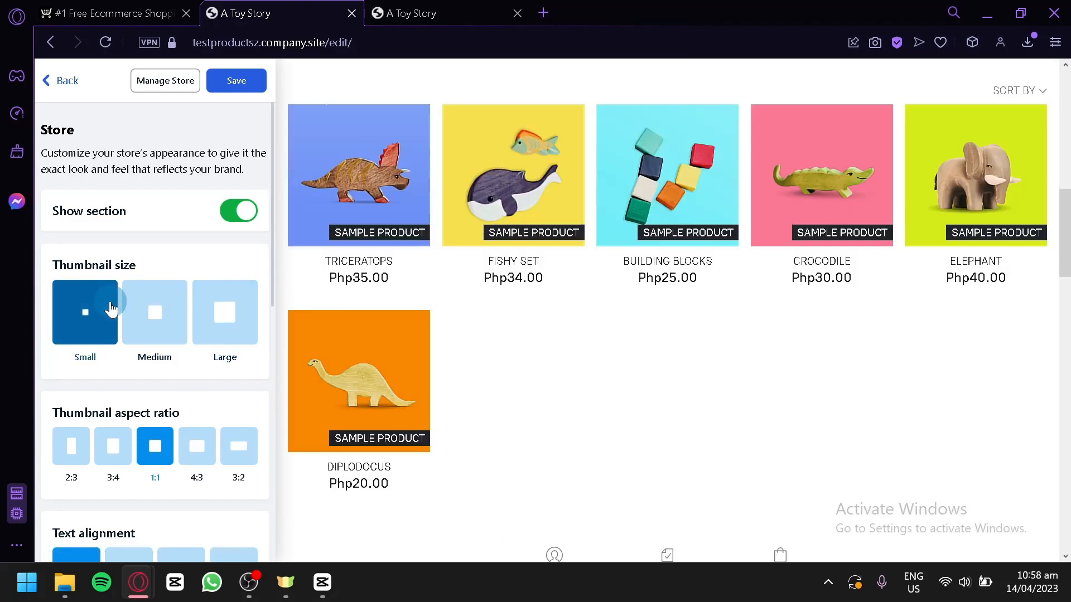
{"action": "scroll", "coordinate": [501, 345], "scroll_direction": "up", "scroll_amount": 2}
{"action": "scroll", "coordinate": [613, 385], "scroll_direction": "down", "scroll_amount": 2}
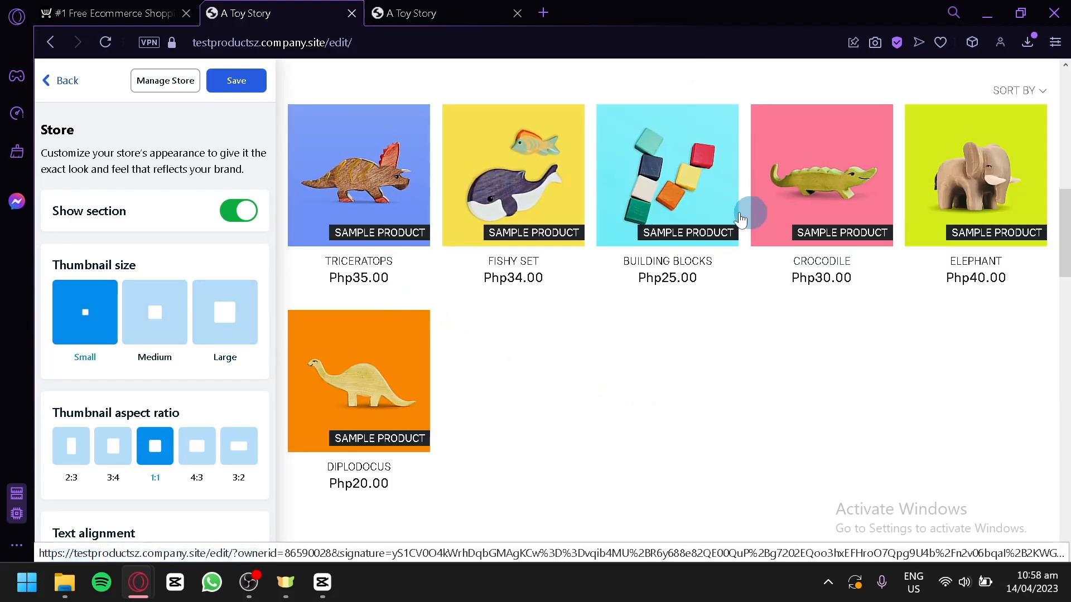
Try the Medium thumbnail size and the other thumbnail aspect ratios in the preview, returning to Small and 1:1
{"action": "left_click", "coordinate": [159, 310]}
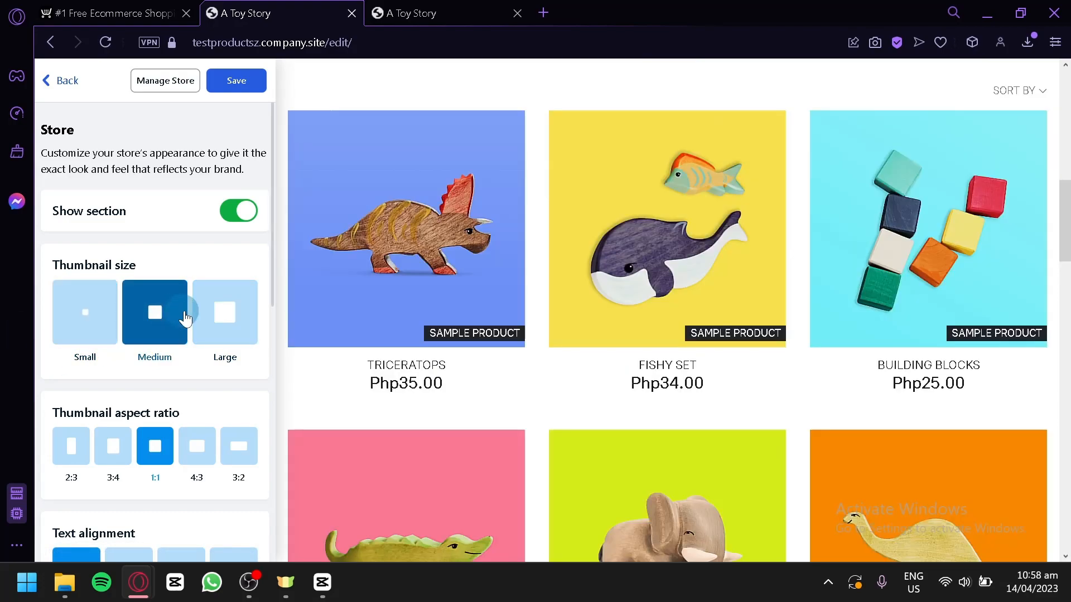
{"action": "left_click", "coordinate": [72, 324]}
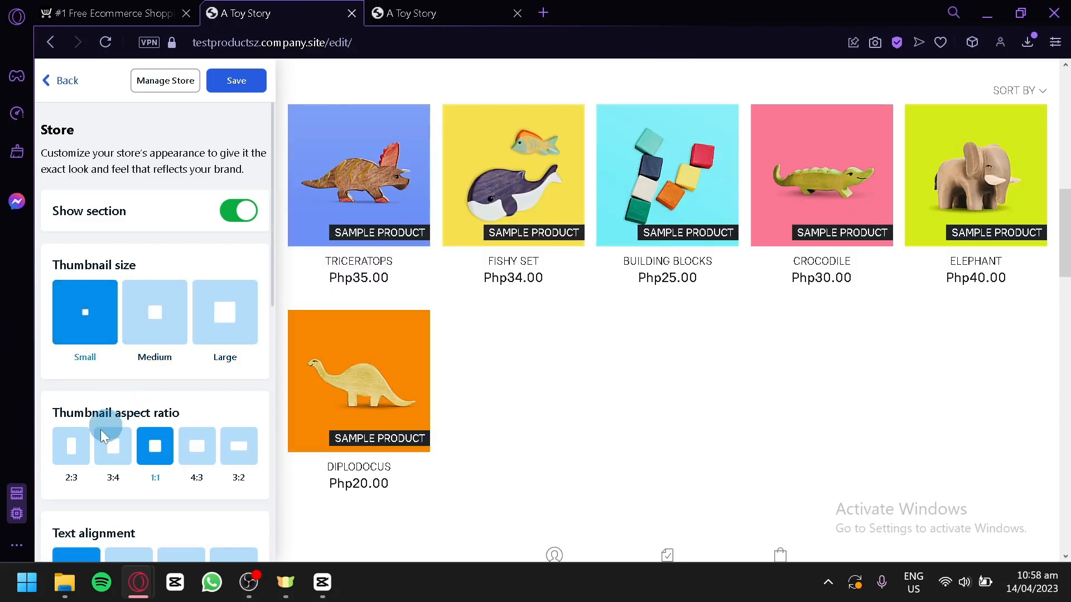
{"action": "left_click", "coordinate": [79, 442]}
{"action": "left_click", "coordinate": [105, 447]}
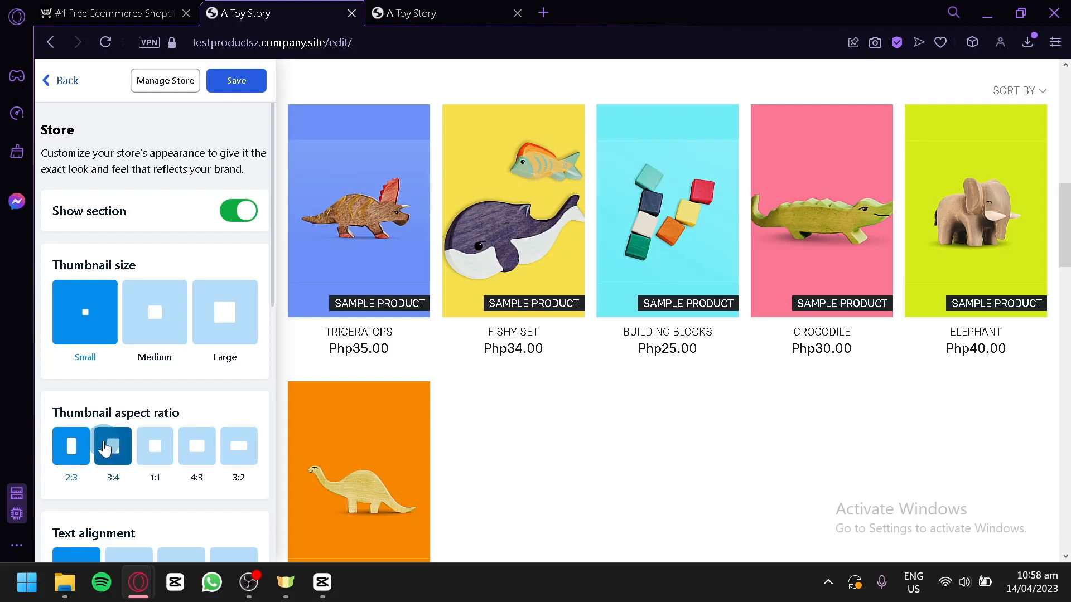
{"action": "left_click", "coordinate": [131, 450]}
{"action": "left_click", "coordinate": [156, 449]}
{"action": "left_click", "coordinate": [195, 449]}
{"action": "left_click", "coordinate": [227, 464]}
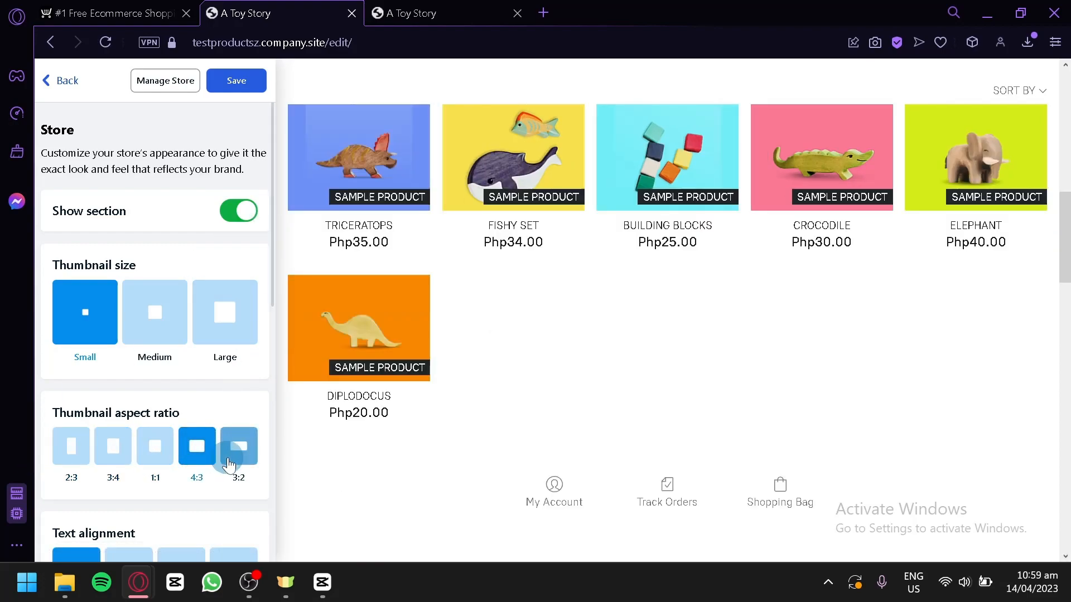
{"action": "left_click", "coordinate": [195, 451]}
{"action": "left_click", "coordinate": [156, 449]}
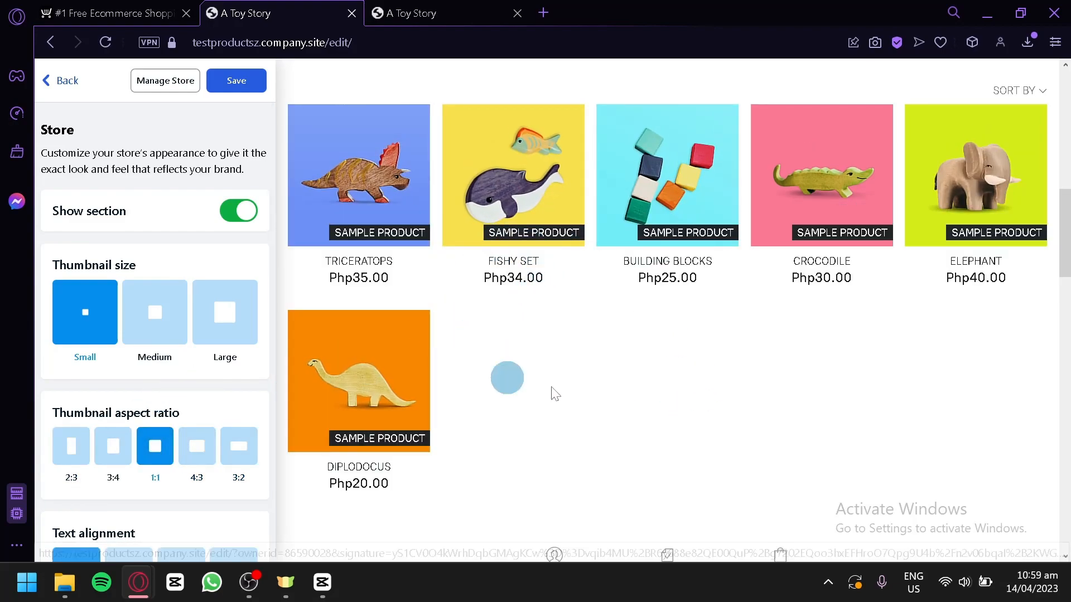
Set the product card text alignment to Left and enable the product card border
{"action": "scroll", "coordinate": [156, 410], "scroll_direction": "down", "scroll_amount": 5}
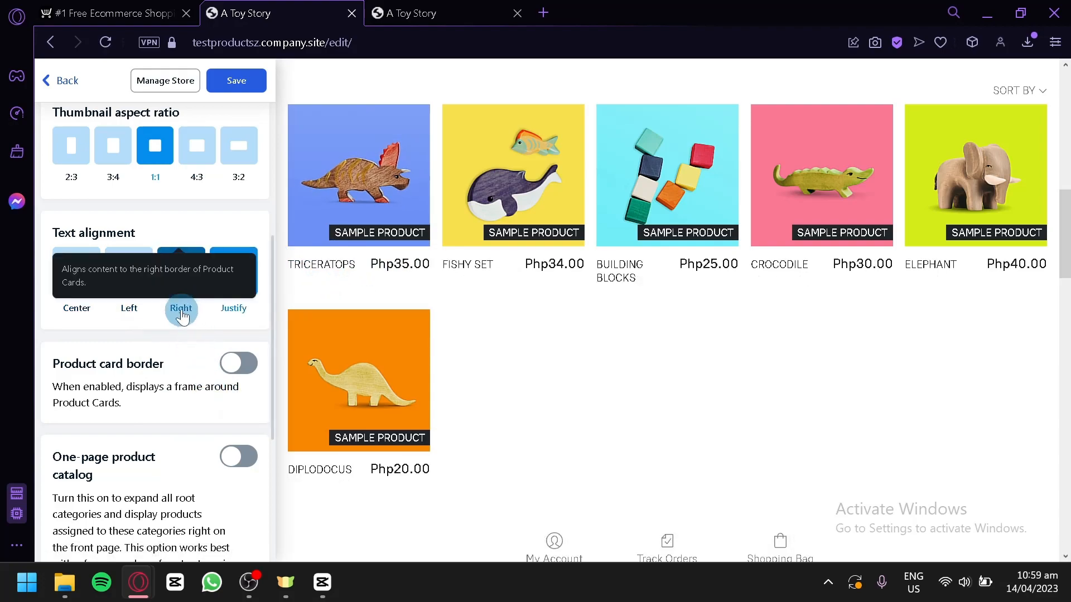
{"action": "left_click", "coordinate": [128, 306]}
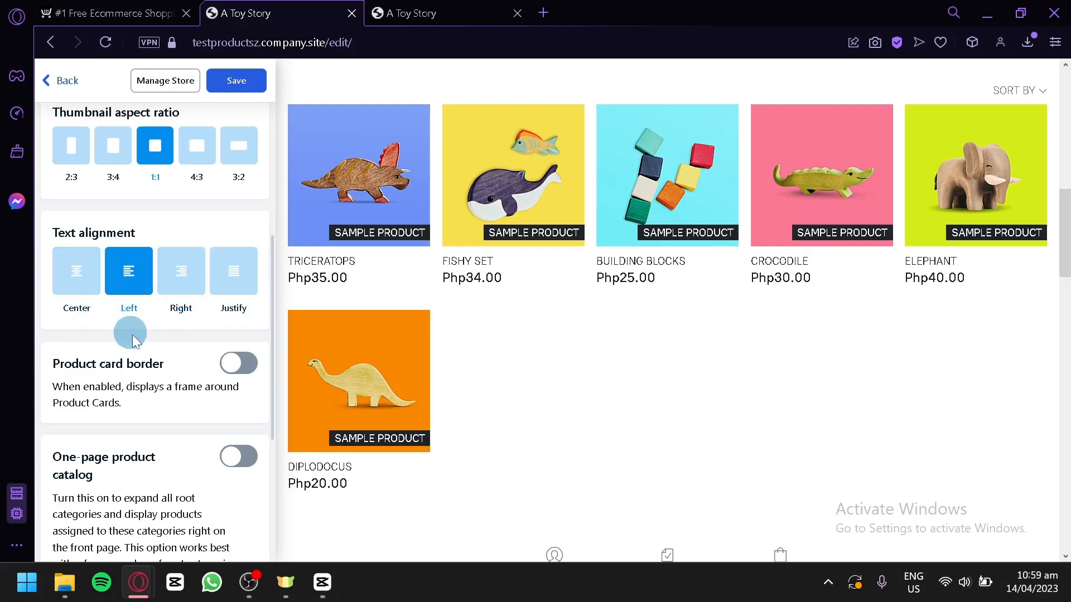
{"action": "left_click", "coordinate": [246, 367]}
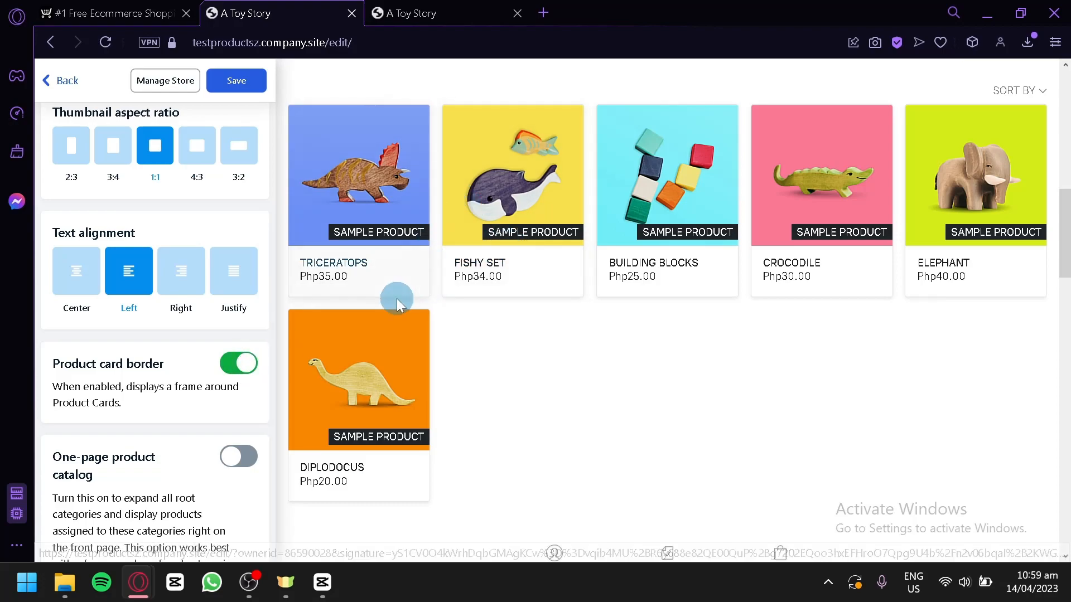
Switch the One-page product catalog option on and off again
{"action": "left_click", "coordinate": [216, 458]}
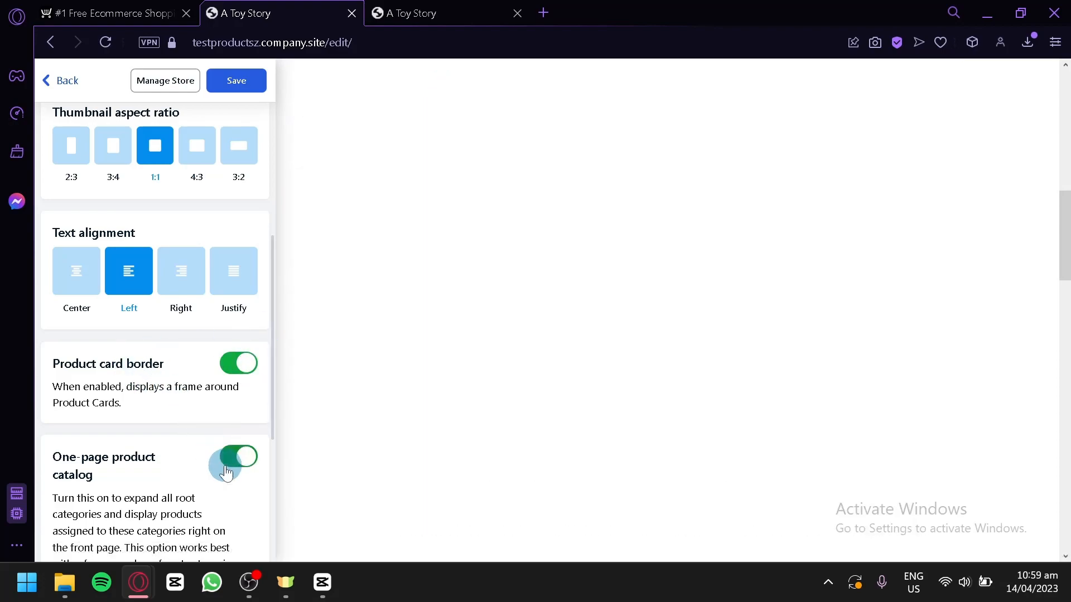
{"action": "scroll", "coordinate": [178, 438], "scroll_direction": "down", "scroll_amount": 5}
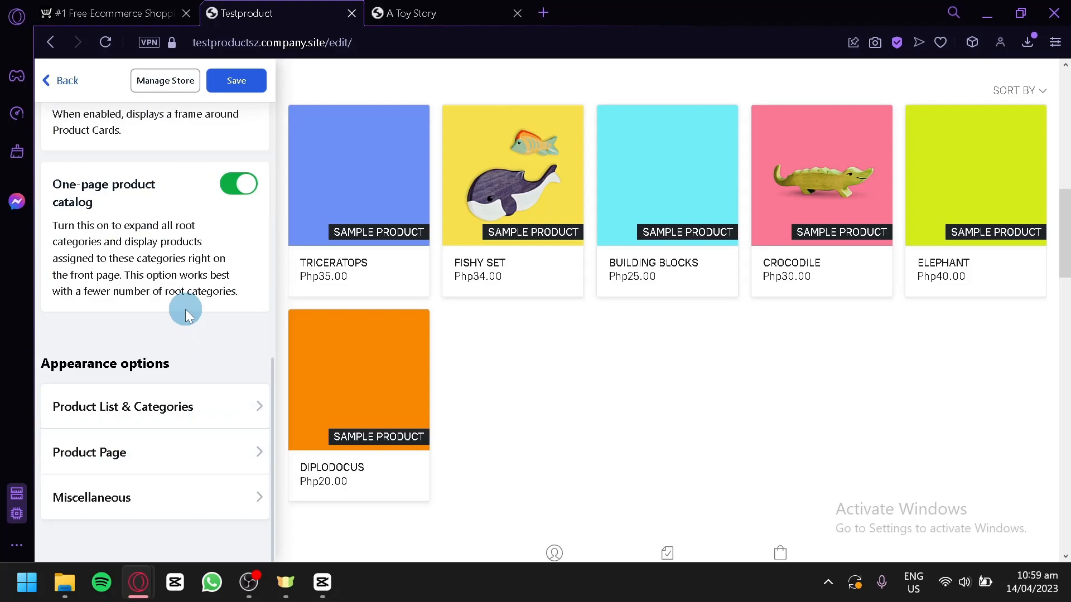
{"action": "scroll", "coordinate": [185, 308], "scroll_direction": "up", "scroll_amount": 5}
{"action": "scroll", "coordinate": [727, 422], "scroll_direction": "up", "scroll_amount": 10}
{"action": "scroll", "coordinate": [718, 422], "scroll_direction": "down", "scroll_amount": 6}
{"action": "left_click", "coordinate": [238, 485]}
Open the Product List & Categories options and try "Do not show" and "Show on mouse hover" for the product name, returning to Show
{"action": "scroll", "coordinate": [212, 425], "scroll_direction": "down", "scroll_amount": 5}
{"action": "left_click", "coordinate": [203, 419]}
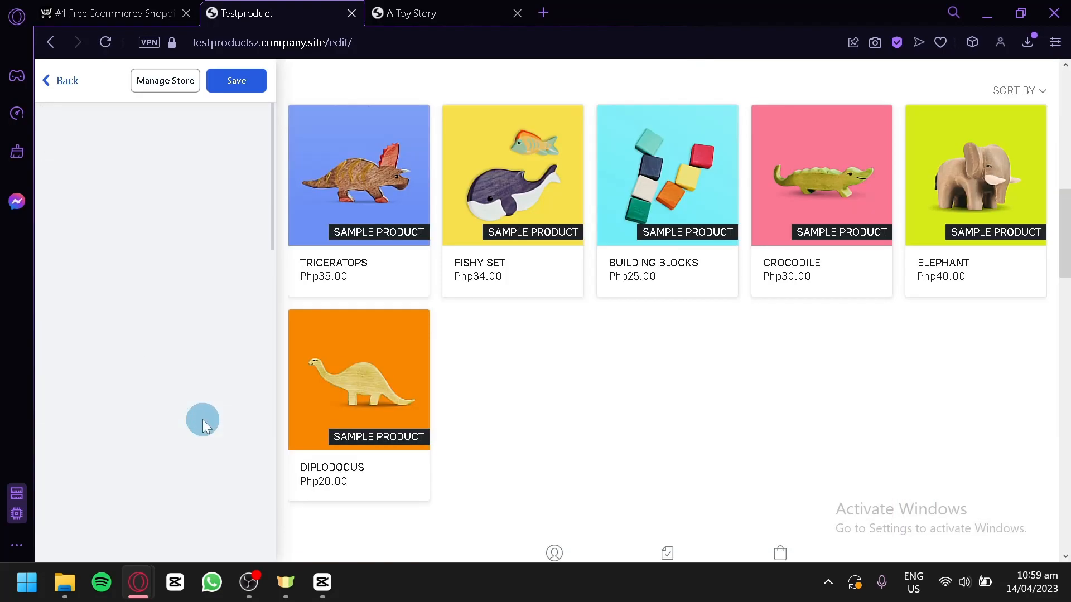
{"action": "left_click", "coordinate": [198, 282]}
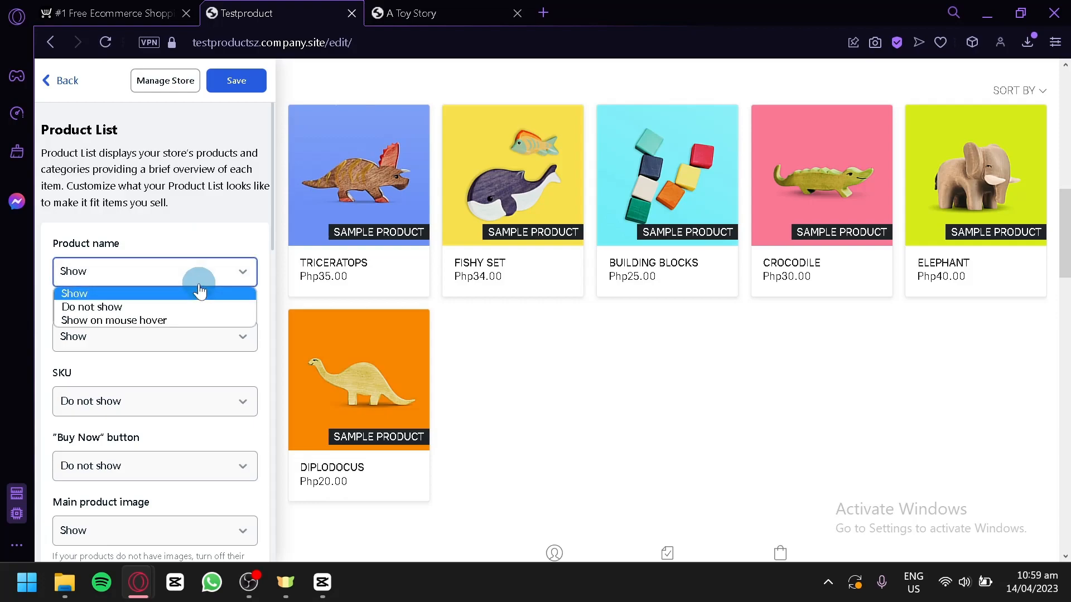
{"action": "left_click", "coordinate": [160, 305]}
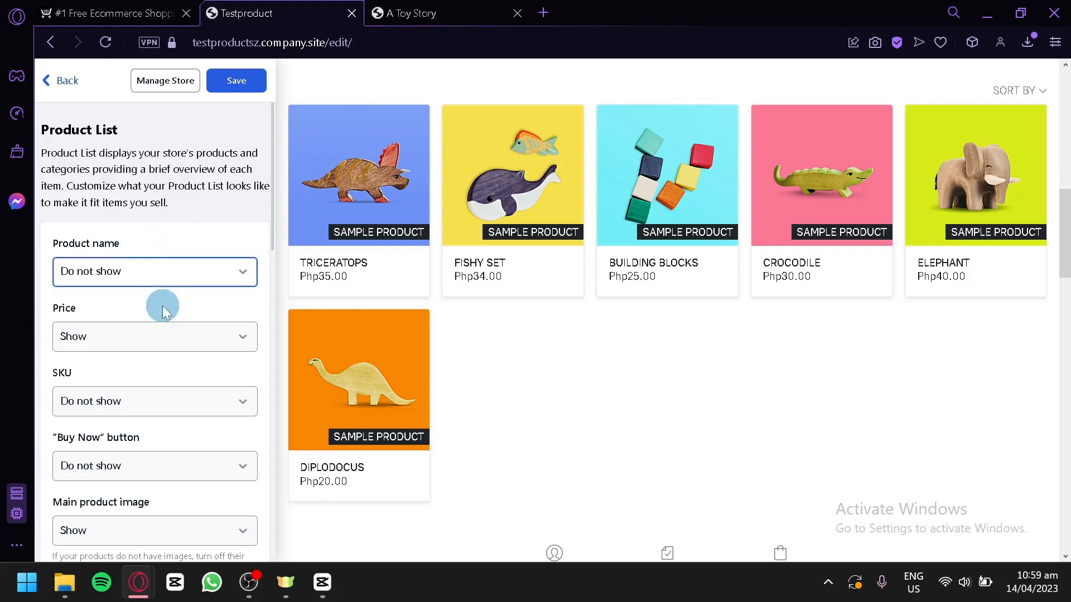
{"action": "left_click", "coordinate": [159, 280]}
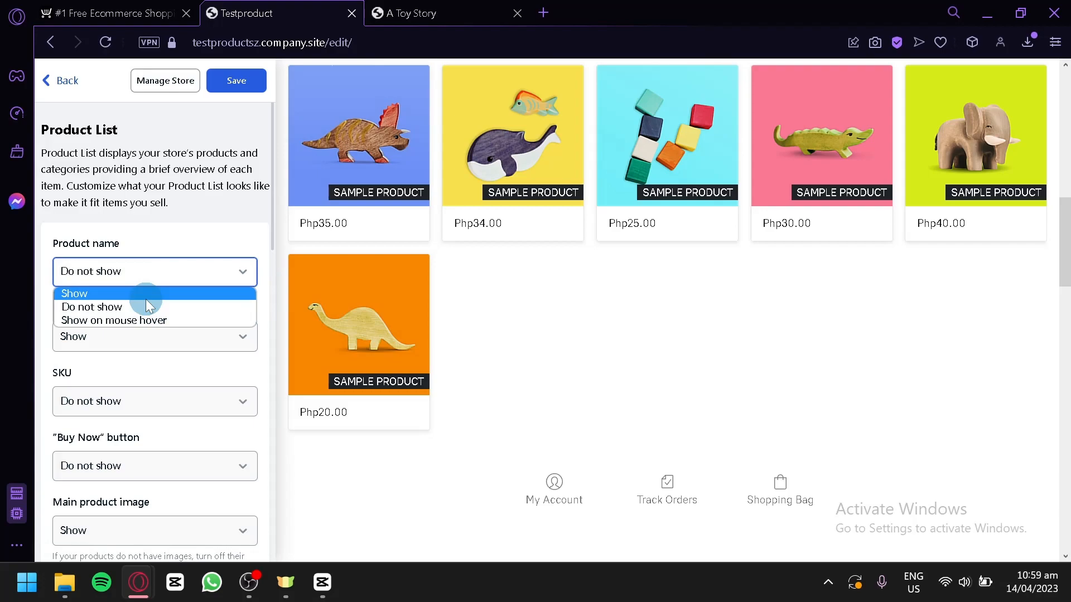
{"action": "left_click", "coordinate": [162, 322]}
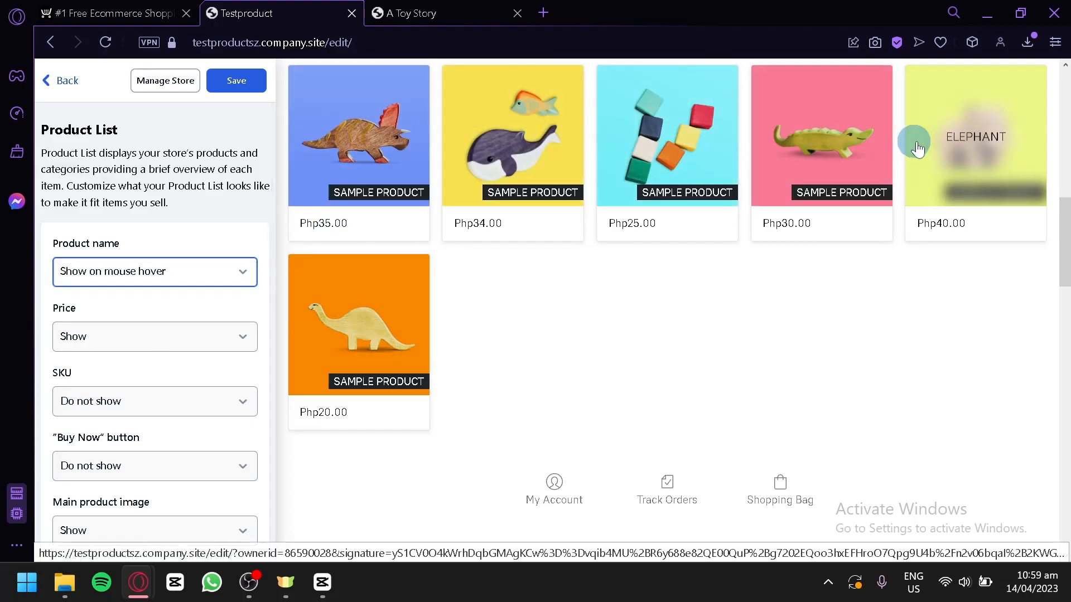
{"action": "left_click", "coordinate": [184, 280]}
{"action": "left_click", "coordinate": [182, 292]}
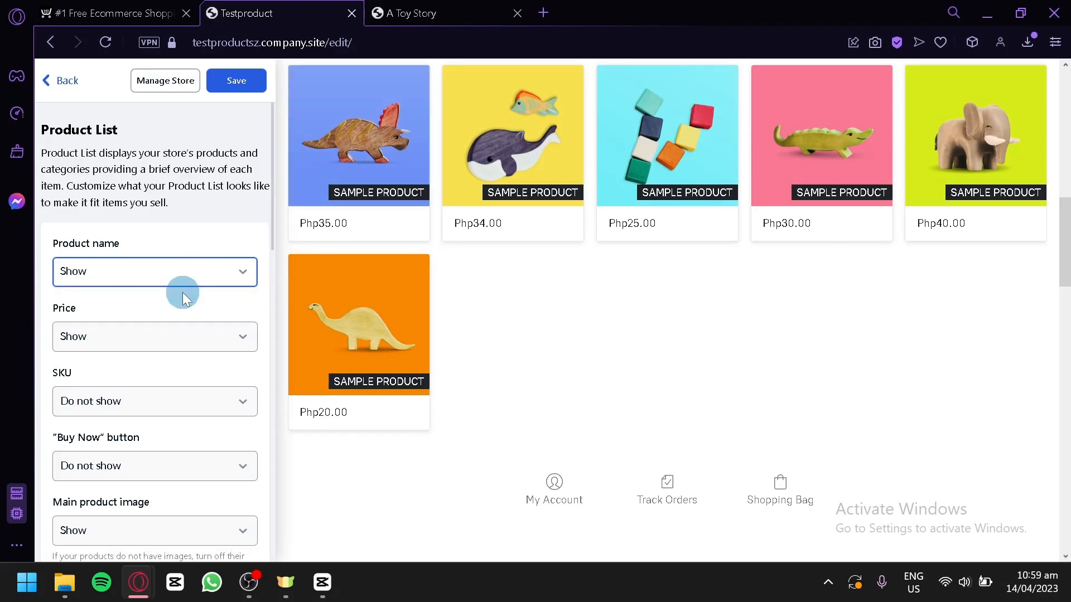
Check the price and SKU display options, keeping the price set to Show
{"action": "left_click", "coordinate": [180, 341]}
{"action": "left_click", "coordinate": [179, 341]}
{"action": "left_click", "coordinate": [179, 341]}
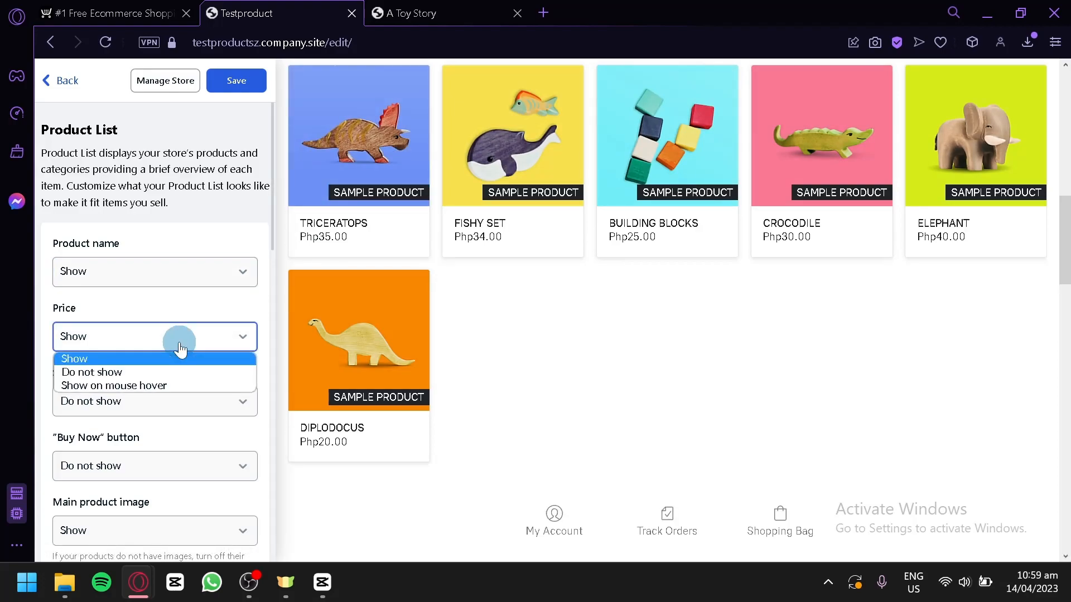
{"action": "left_click", "coordinate": [178, 359]}
{"action": "left_click", "coordinate": [179, 406]}
{"action": "left_click", "coordinate": [178, 406]}
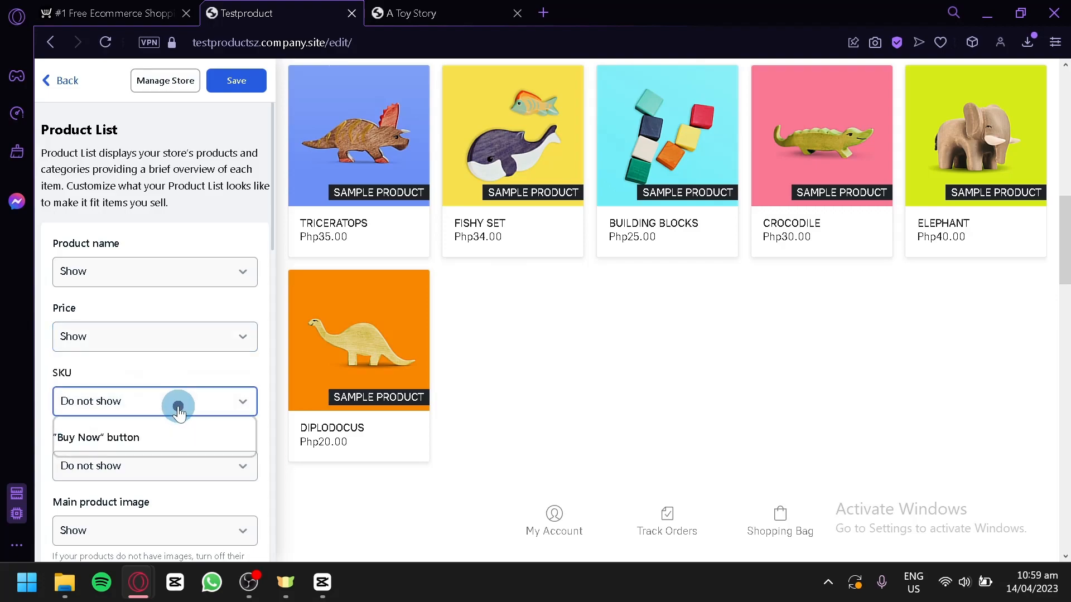
Set the "Buy Now" button to "Show on mouse hover" and check it on the Triceratops product card
{"action": "scroll", "coordinate": [181, 401], "scroll_direction": "down", "scroll_amount": 5}
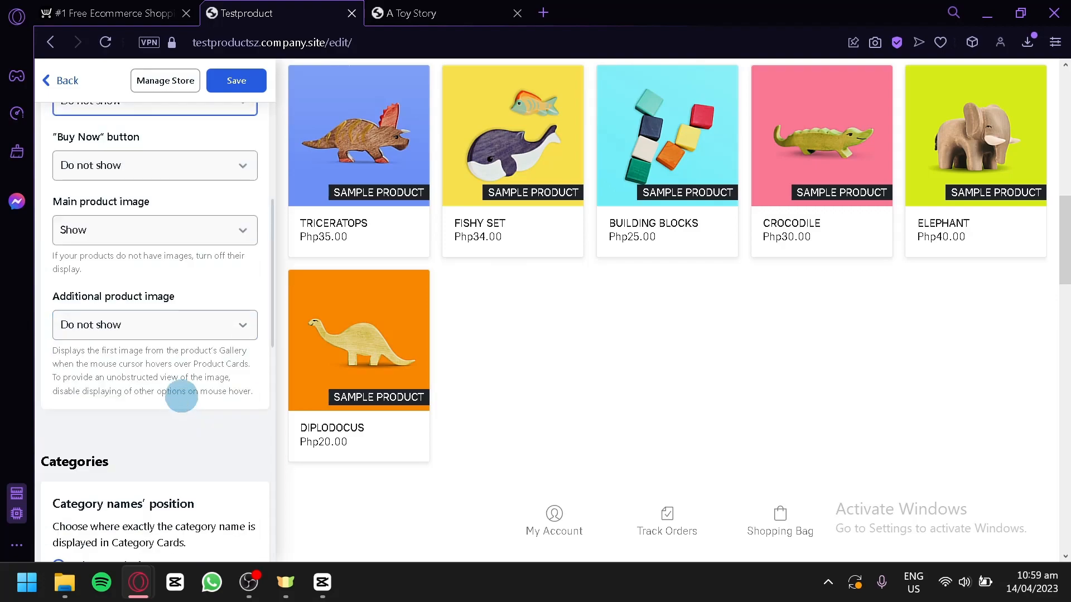
{"action": "left_click", "coordinate": [106, 171]}
{"action": "left_click", "coordinate": [90, 188]}
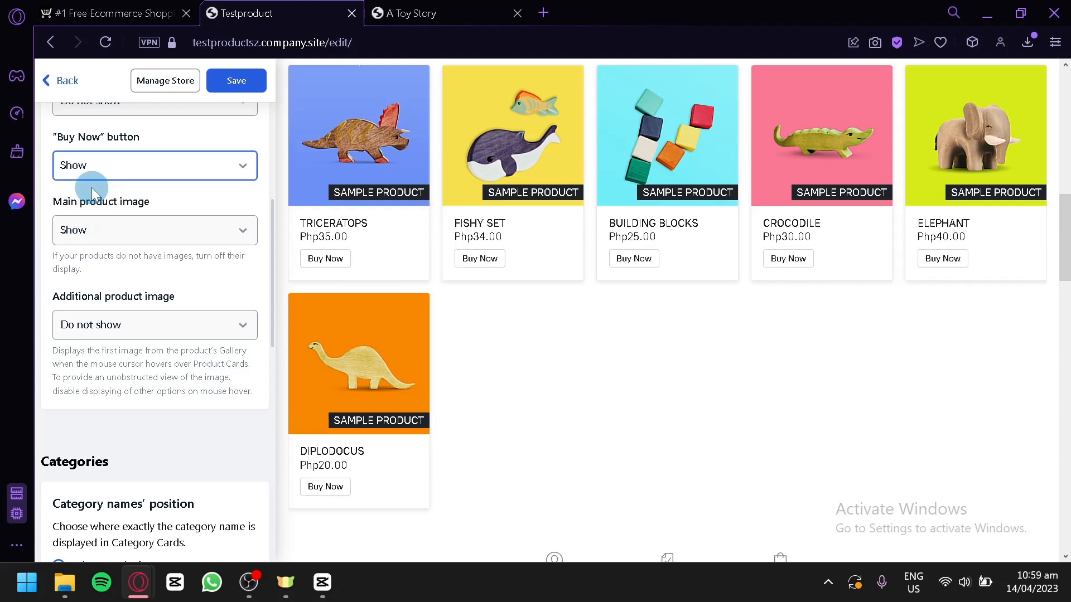
{"action": "left_click", "coordinate": [198, 162]}
{"action": "left_click", "coordinate": [145, 219]}
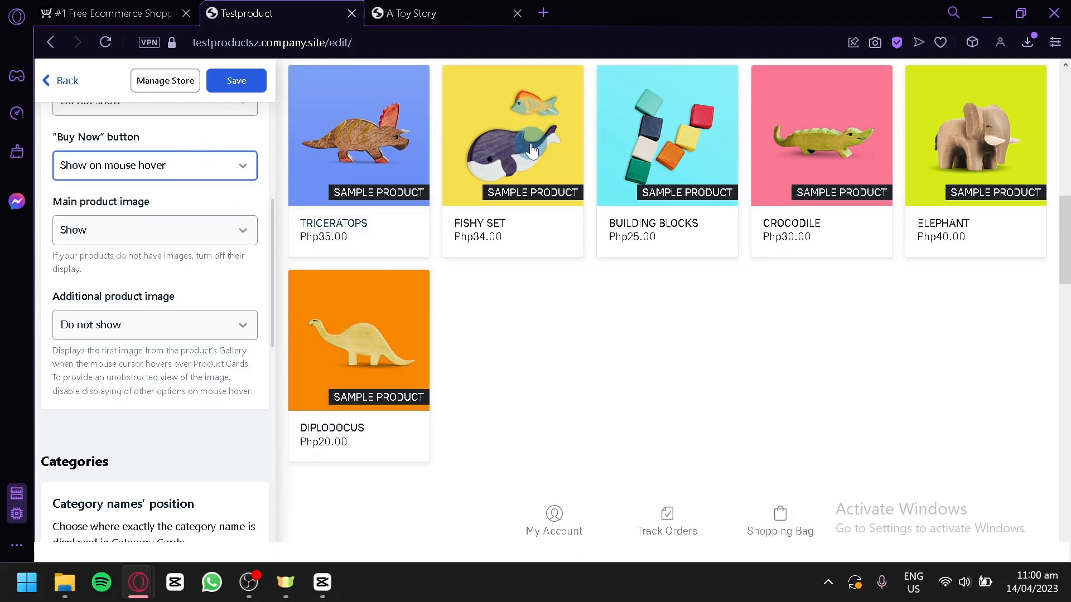
{"action": "mouse_move", "coordinate": [357, 140]}
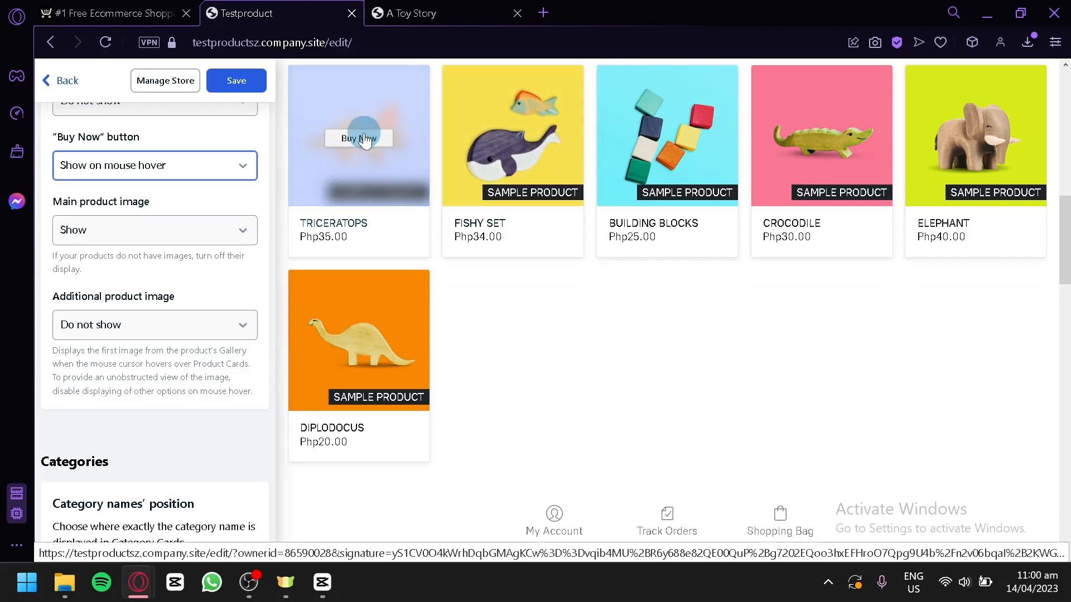
Try hiding the main product image in the product list and set it back to Show
{"action": "left_click", "coordinate": [191, 229]}
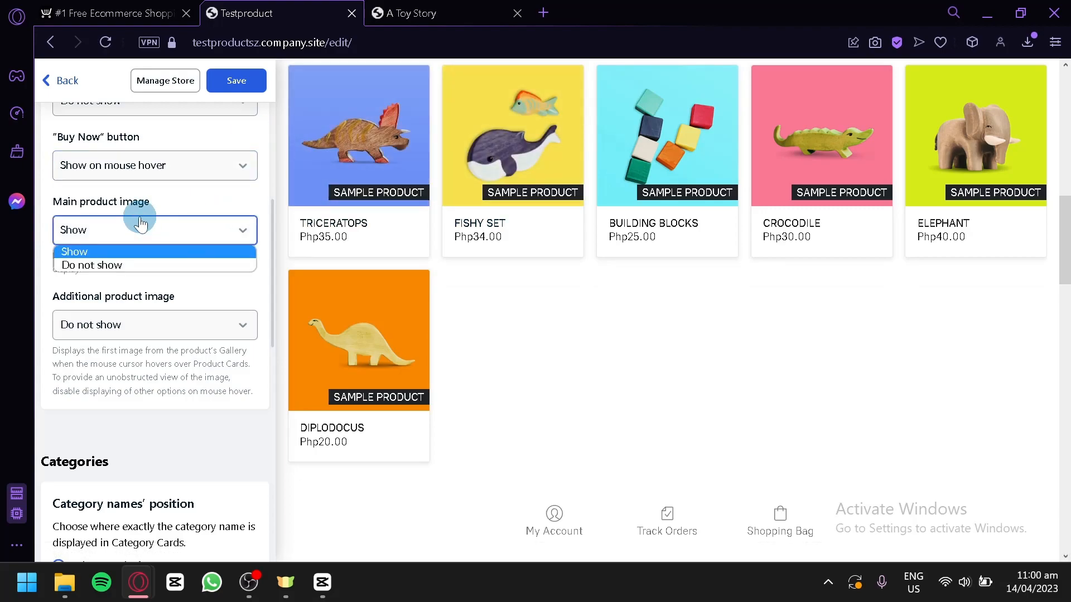
{"action": "left_click", "coordinate": [138, 263]}
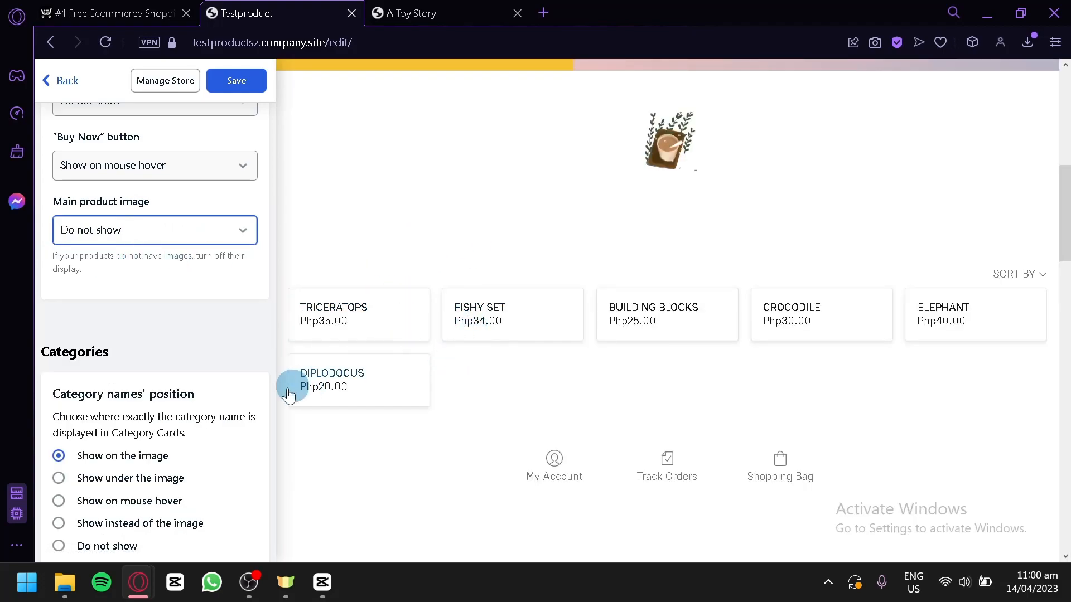
{"action": "left_click", "coordinate": [162, 236]}
{"action": "left_click", "coordinate": [149, 248]}
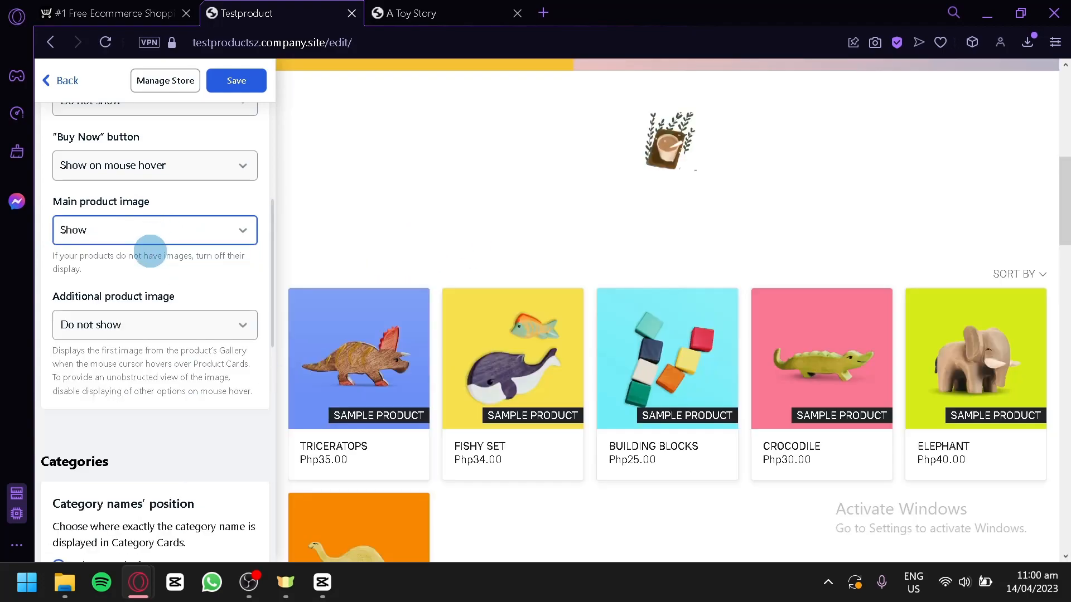
Review the category name, navigation and image settings and return to the Store section
{"action": "scroll", "coordinate": [177, 306], "scroll_direction": "down", "scroll_amount": 5}
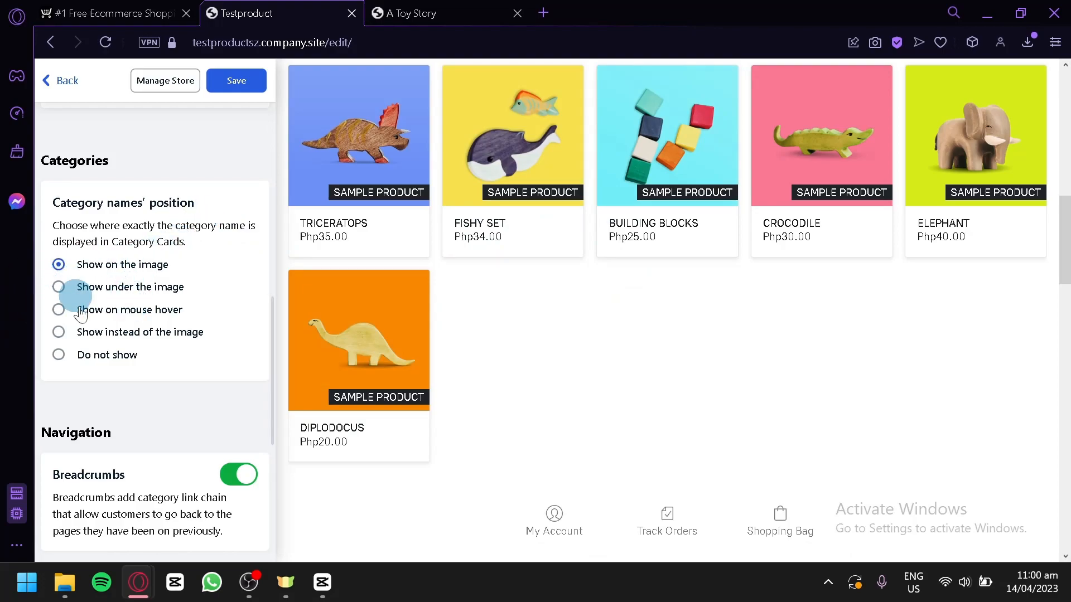
{"action": "scroll", "coordinate": [139, 373], "scroll_direction": "down", "scroll_amount": 5}
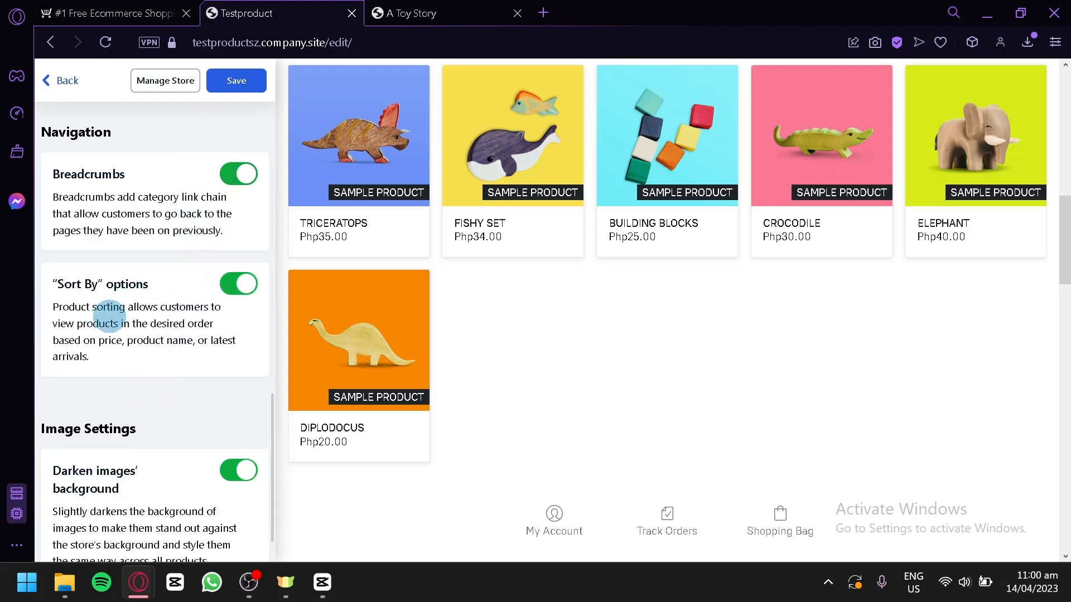
{"action": "scroll", "coordinate": [203, 345], "scroll_direction": "down", "scroll_amount": 1}
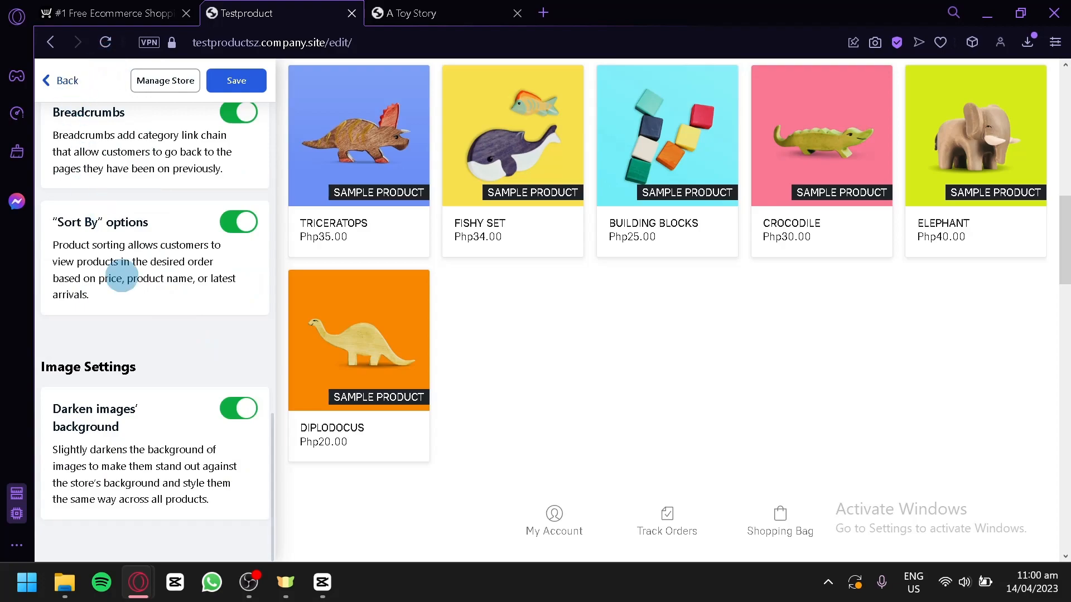
{"action": "left_click", "coordinate": [60, 80]}
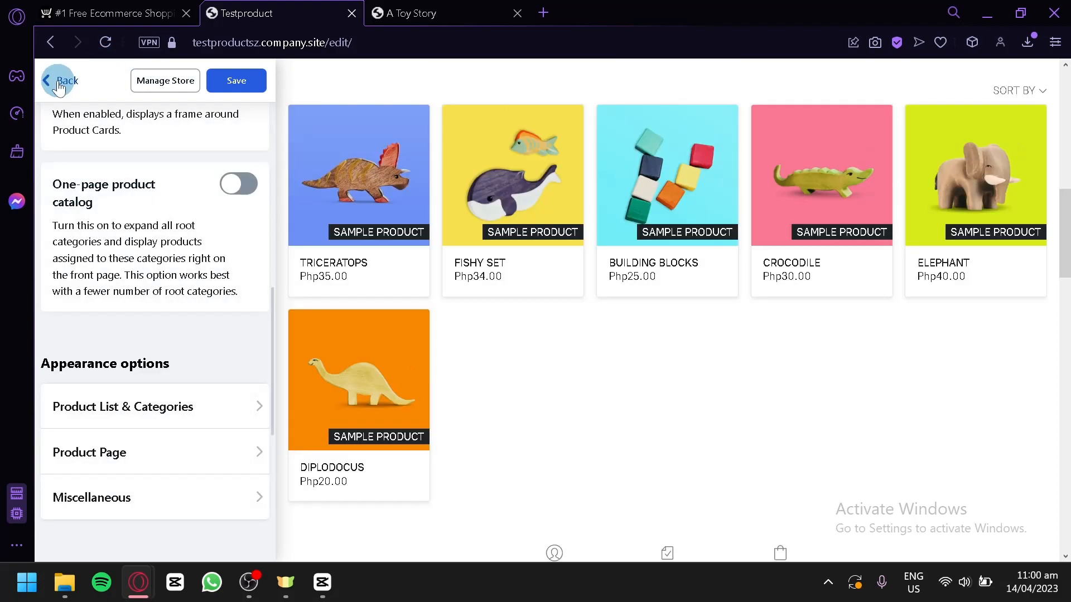
Open the Product Page settings, try the mirrored two-column page layout and choose the three-column layout
{"action": "left_click", "coordinate": [177, 444]}
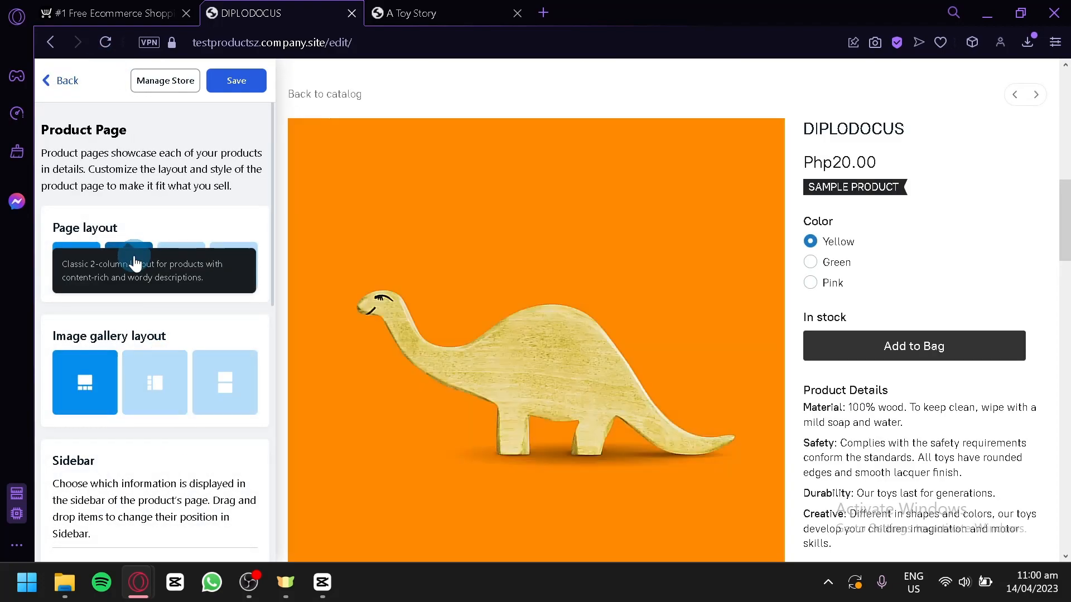
{"action": "scroll", "coordinate": [948, 335], "scroll_direction": "down", "scroll_amount": 5}
{"action": "scroll", "coordinate": [619, 401], "scroll_direction": "down", "scroll_amount": 2}
{"action": "scroll", "coordinate": [624, 403], "scroll_direction": "up", "scroll_amount": 7}
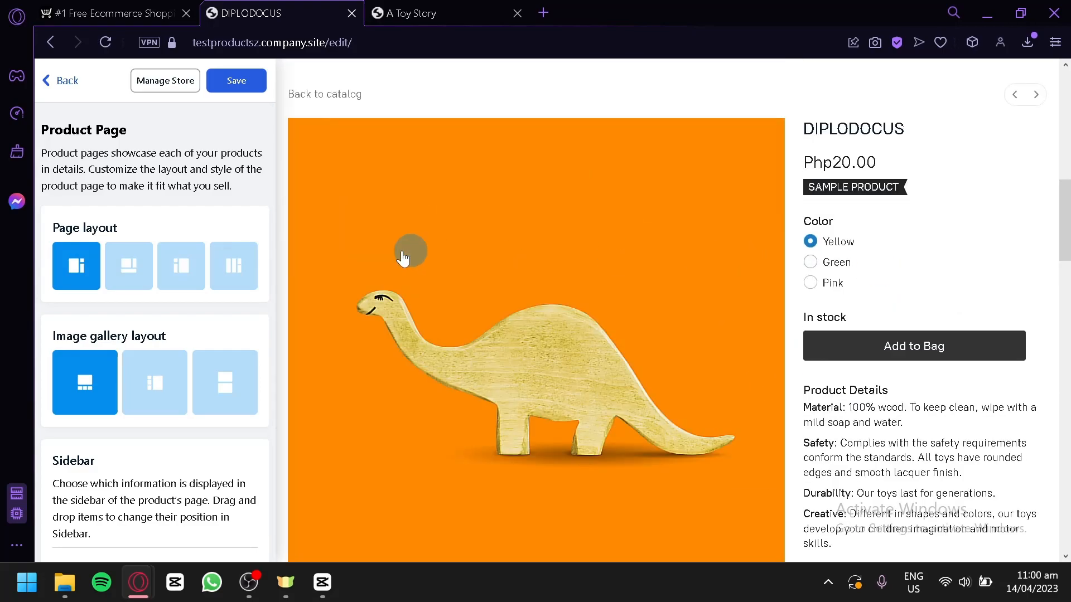
{"action": "left_click", "coordinate": [182, 266]}
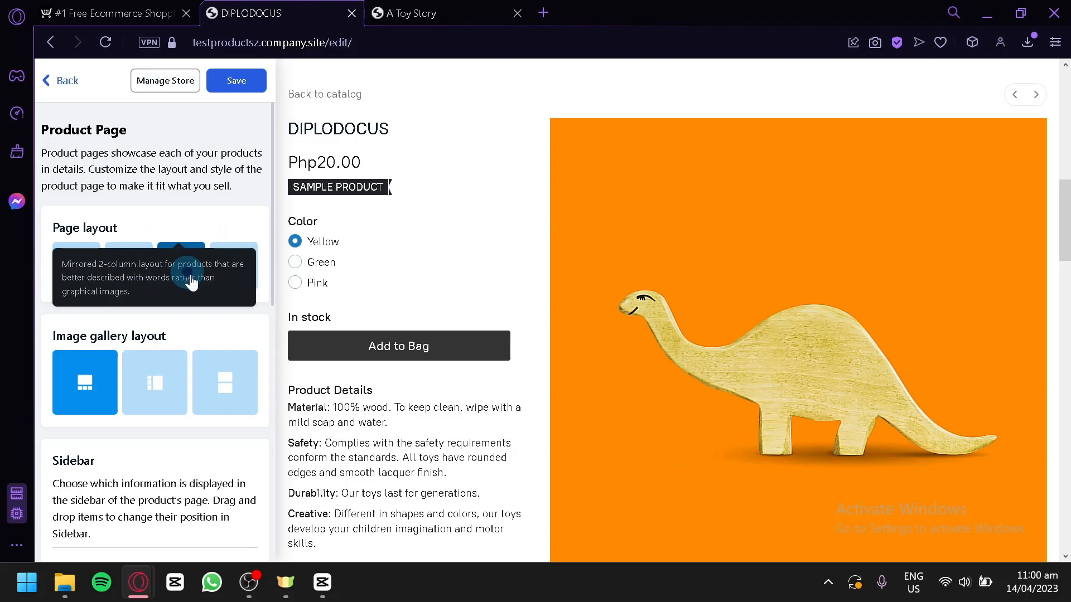
{"action": "left_click", "coordinate": [254, 287]}
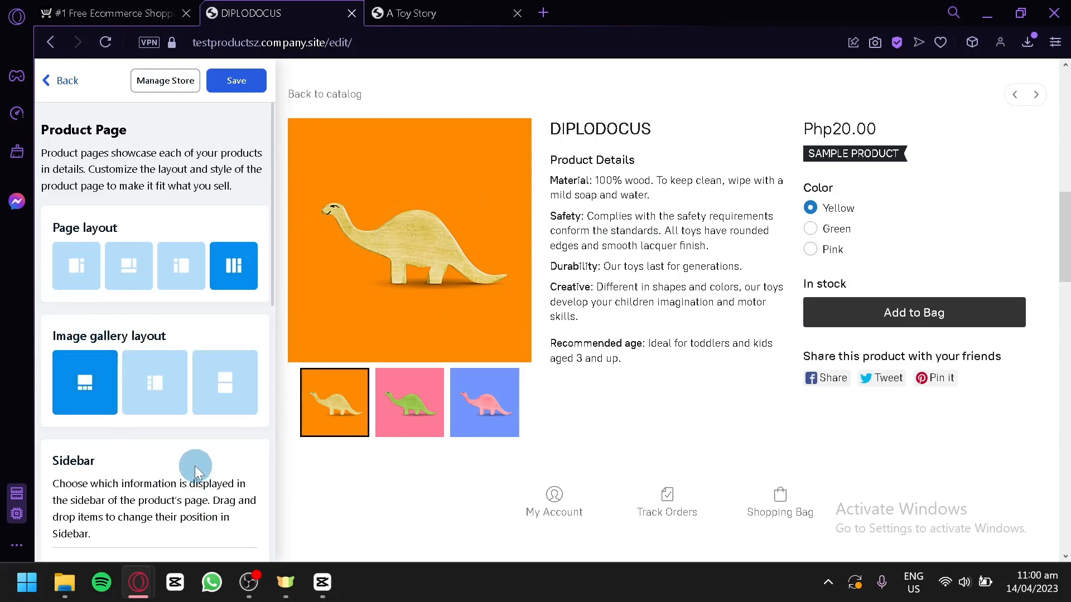
Try the image gallery layout with vertical thumbnails and the stacked one, returning to thumbnails below the main image
{"action": "left_click", "coordinate": [177, 412]}
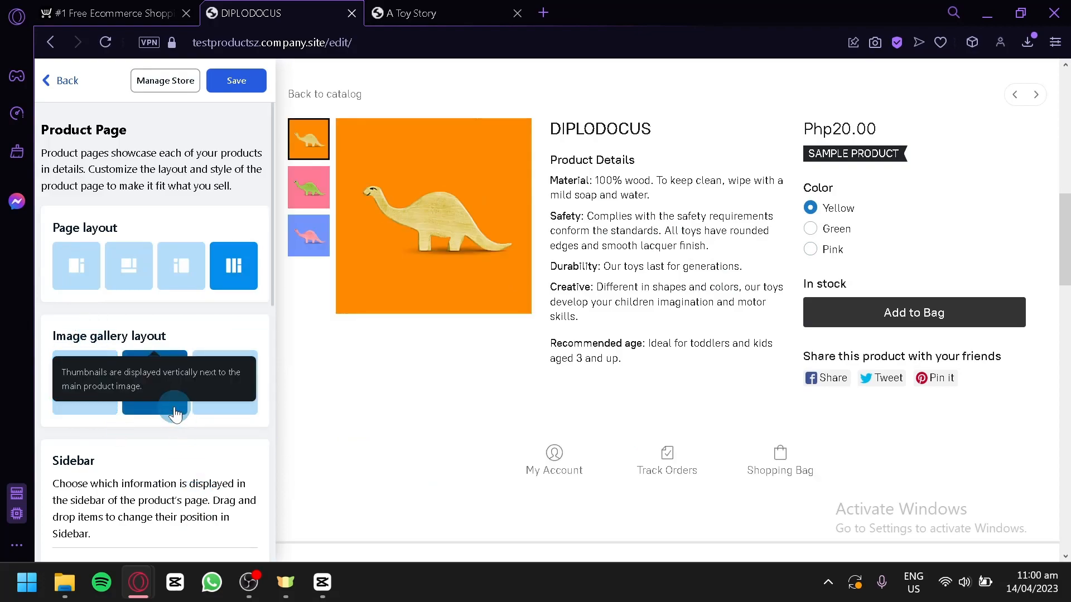
{"action": "left_click", "coordinate": [212, 410]}
{"action": "left_click", "coordinate": [61, 412]}
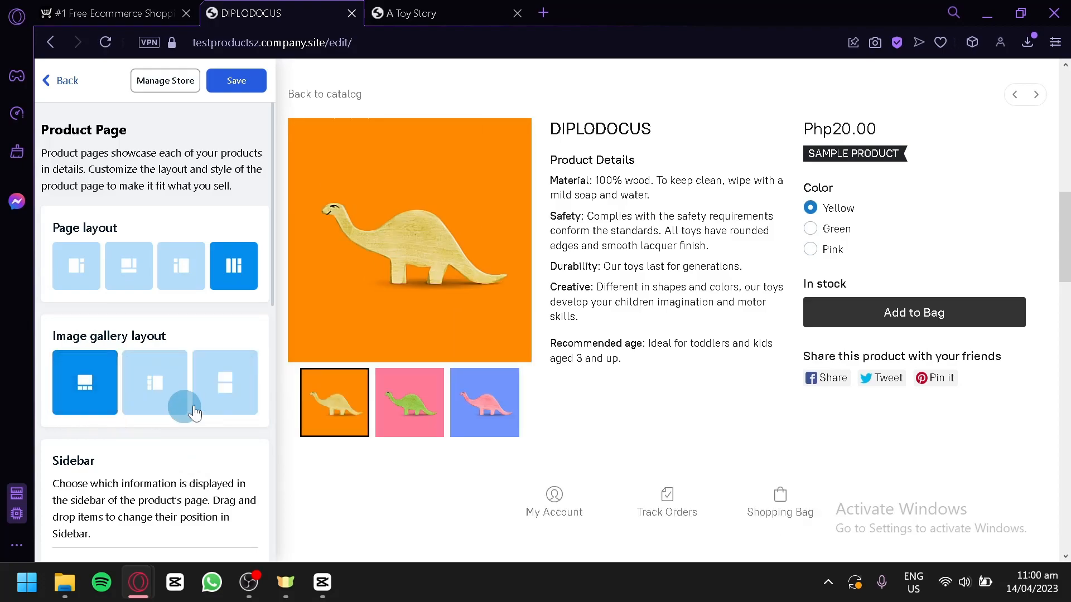
Choose the stacked image gallery layout for the product page and show the SKU in its sidebar
{"action": "left_click", "coordinate": [255, 395]}
{"action": "scroll", "coordinate": [206, 450], "scroll_direction": "down", "scroll_amount": 5}
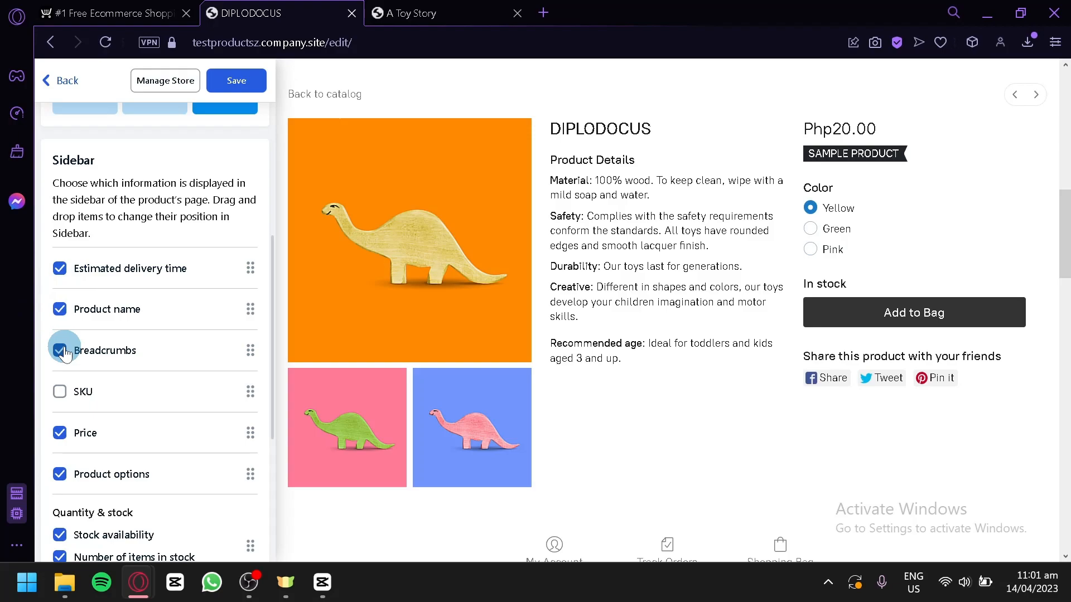
{"action": "left_click", "coordinate": [60, 392]}
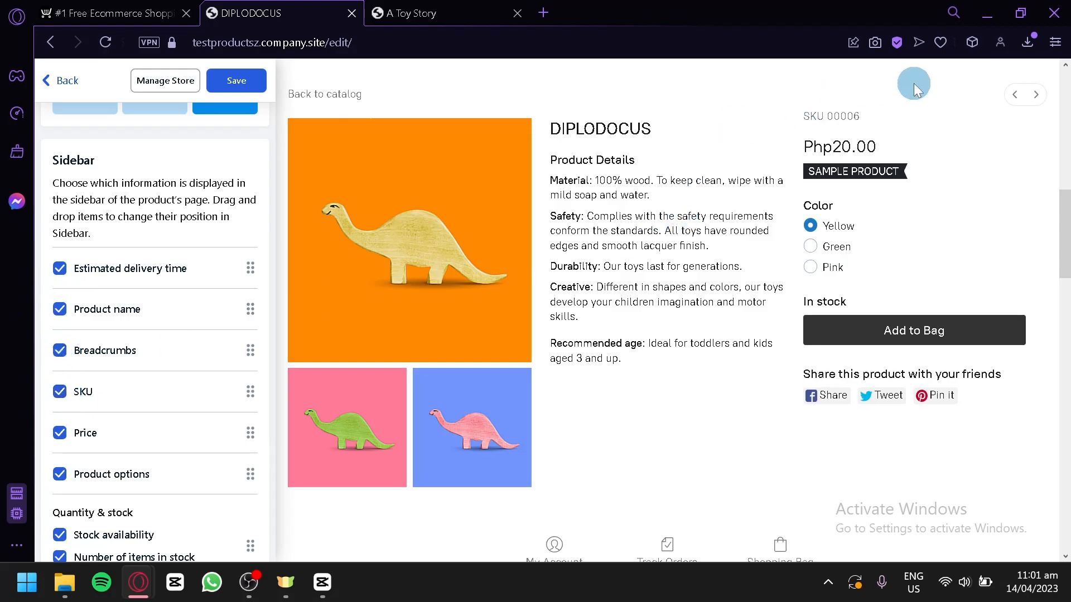
{"action": "left_click", "coordinate": [58, 433]}
{"action": "scroll", "coordinate": [55, 439], "scroll_direction": "down", "scroll_amount": 5}
{"action": "left_click", "coordinate": [59, 469]}
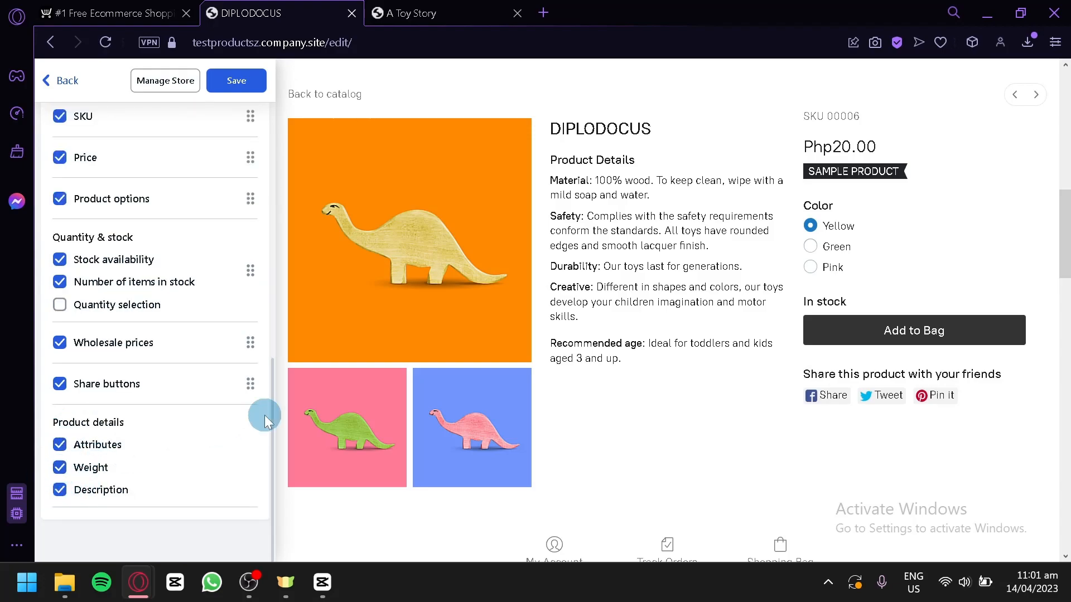
Review the footer menu, sign-in link and breadcrumbs settings under Miscellaneous and return to the site sections list
{"action": "scroll", "coordinate": [115, 177], "scroll_direction": "up", "scroll_amount": 10}
{"action": "left_click", "coordinate": [65, 84]}
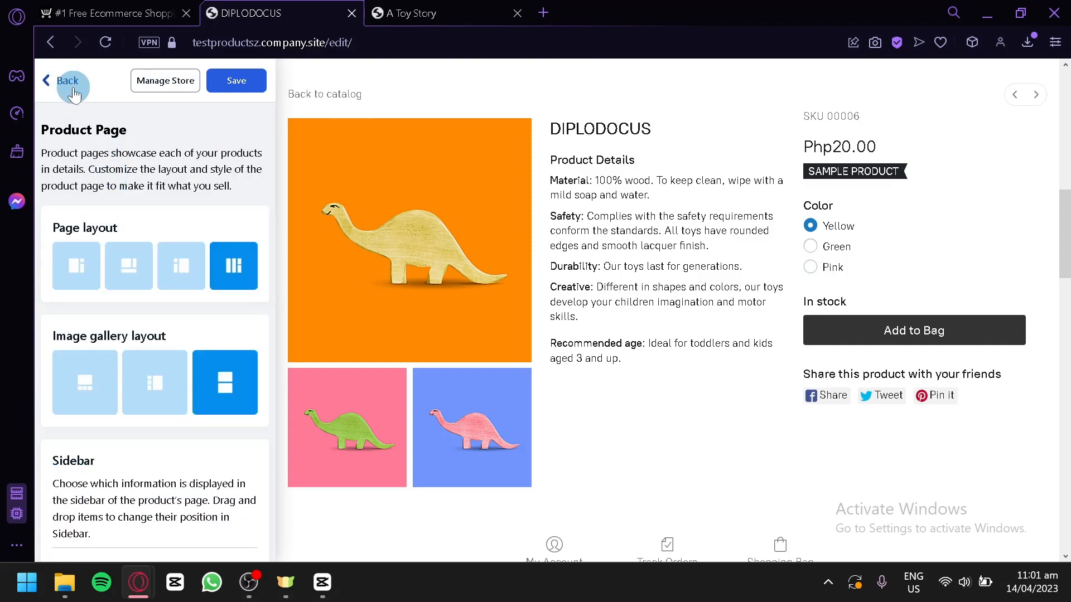
{"action": "left_click", "coordinate": [144, 471]}
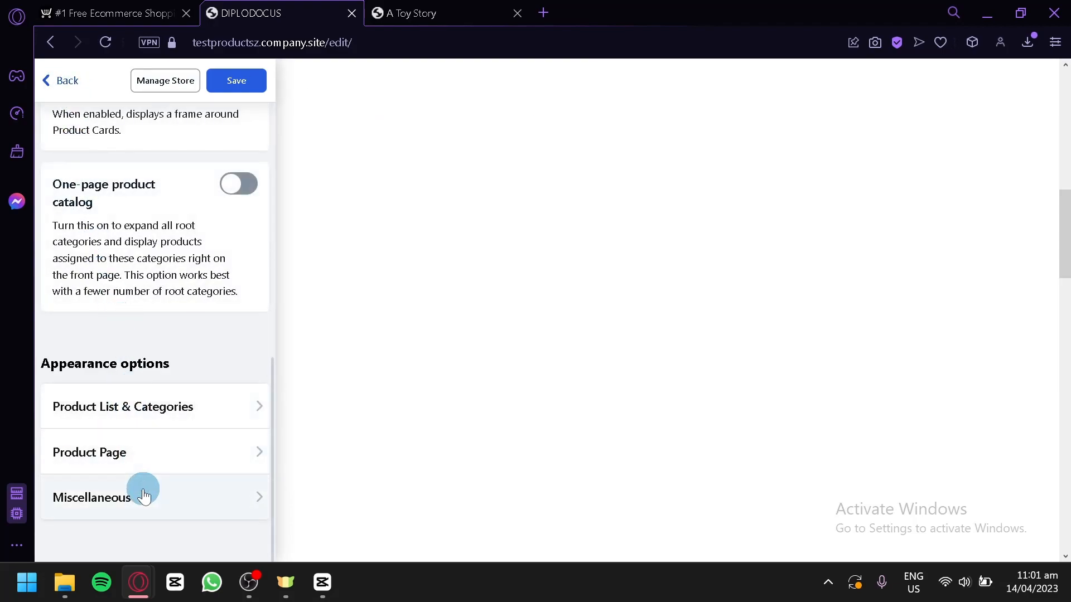
{"action": "left_click", "coordinate": [144, 490]}
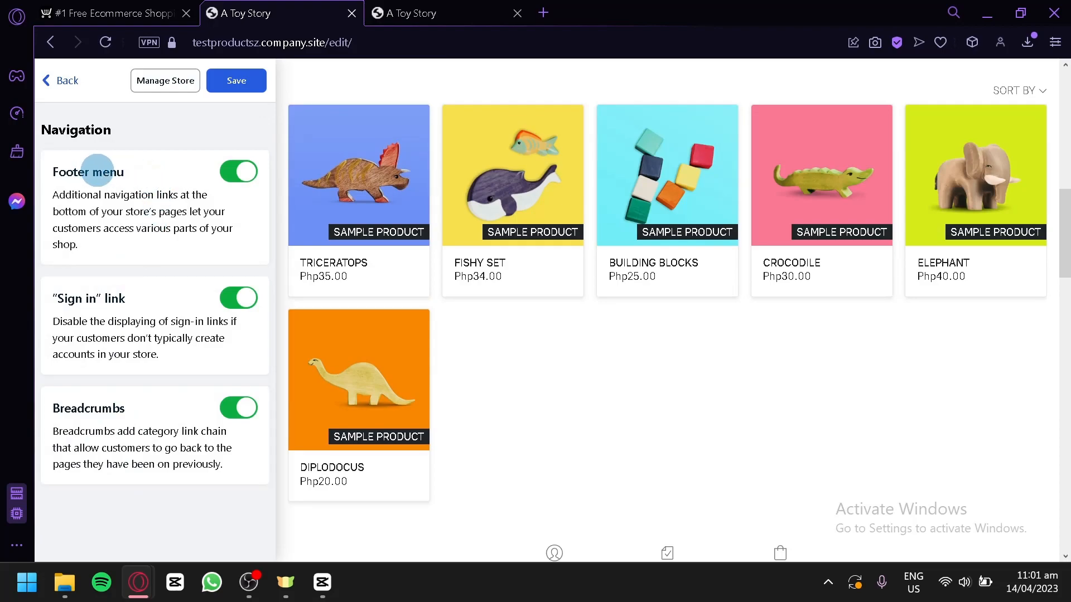
{"action": "left_click", "coordinate": [71, 94]}
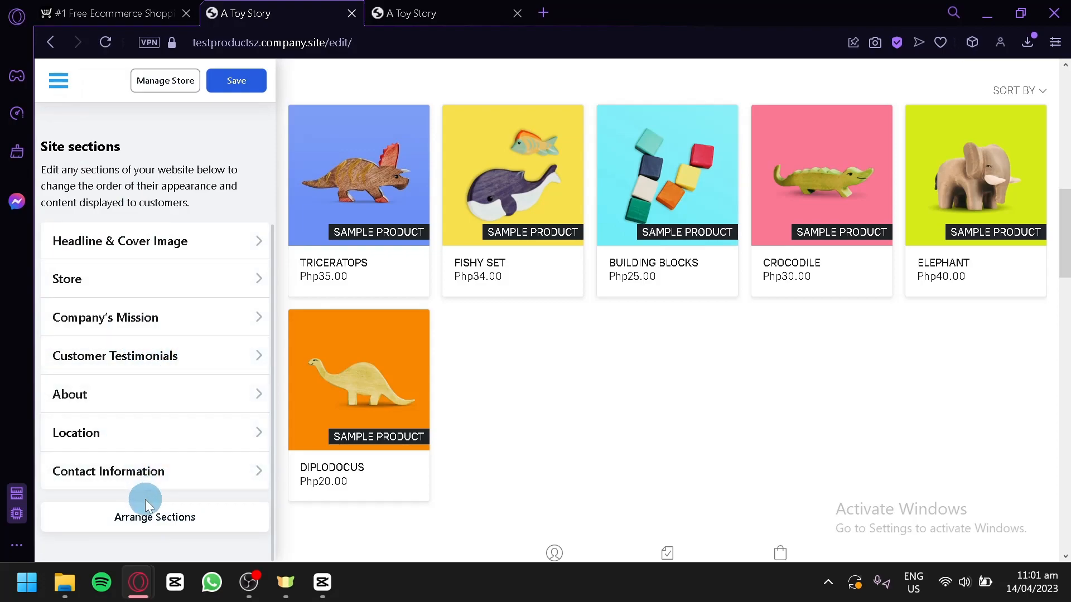
Turn off the Company's Mission, Customer Testimonials, About and Location sections and apply the new section arrangement
{"action": "left_click", "coordinate": [152, 514]}
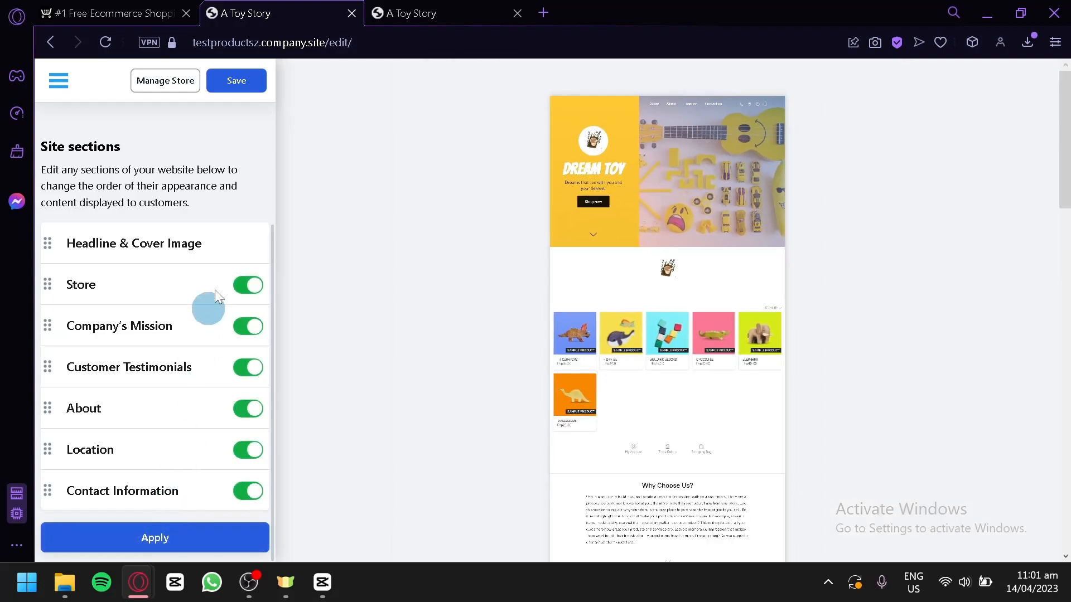
{"action": "mouse_move", "coordinate": [47, 288]}
{"action": "left_mouse_down"}
{"action": "mouse_move", "coordinate": [53, 331]}
{"action": "mouse_move", "coordinate": [47, 285]}
{"action": "left_mouse_up"}
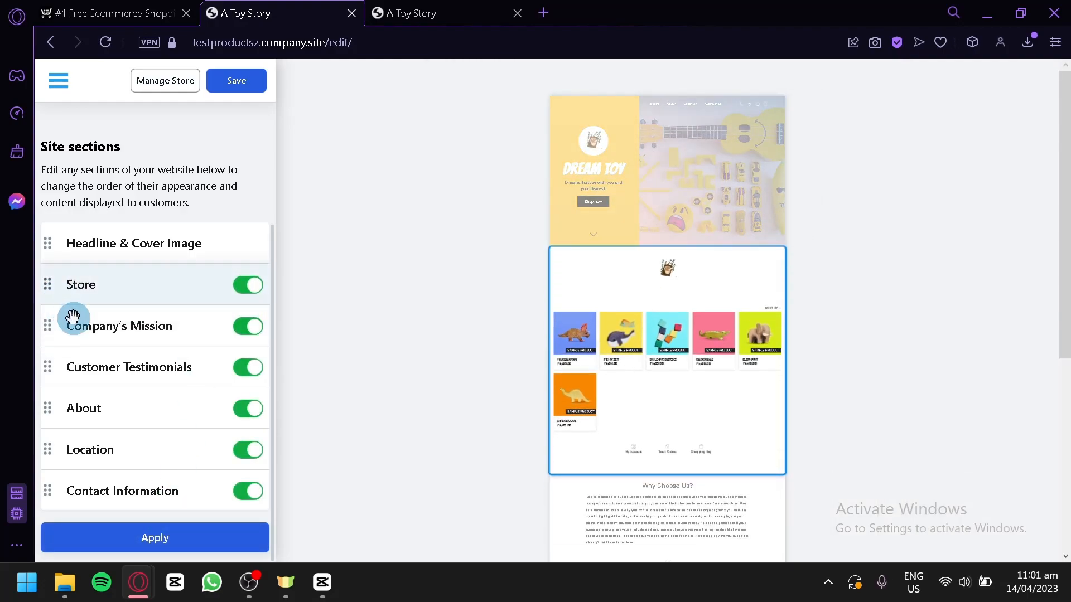
{"action": "left_click", "coordinate": [236, 328]}
{"action": "left_click", "coordinate": [251, 366]}
{"action": "left_click", "coordinate": [249, 407]}
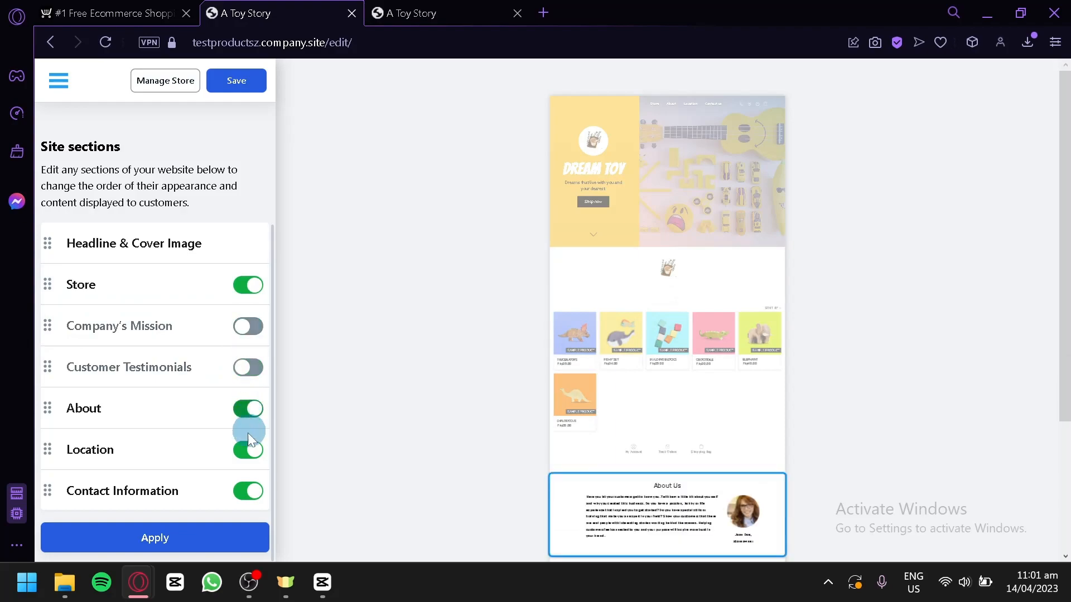
{"action": "scroll", "coordinate": [506, 407], "scroll_direction": "down", "scroll_amount": 4}
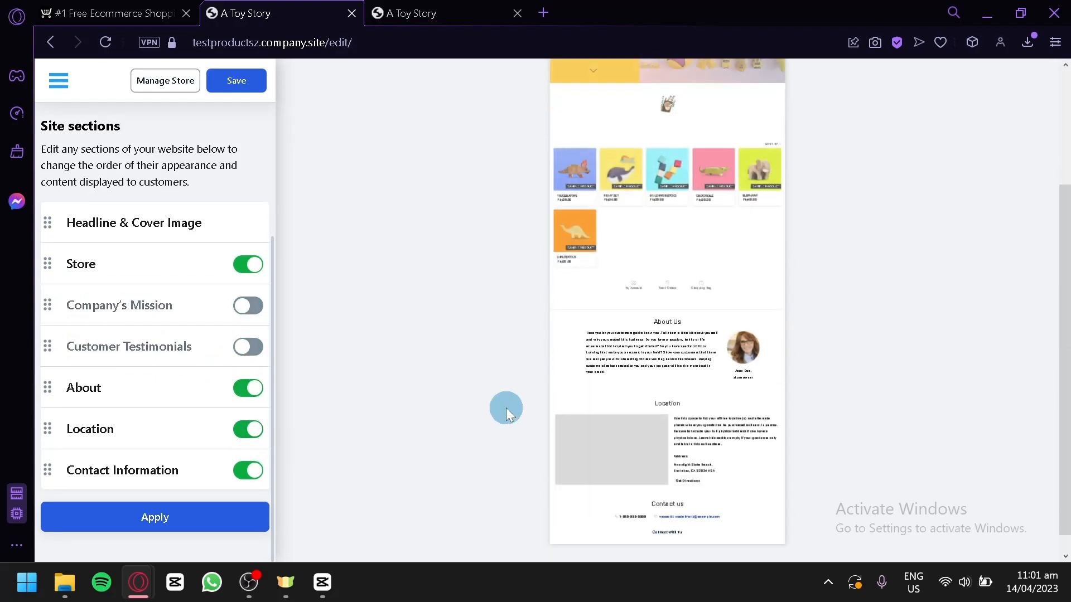
{"action": "left_click", "coordinate": [259, 387]}
{"action": "left_click", "coordinate": [246, 429]}
{"action": "left_click", "coordinate": [246, 427]}
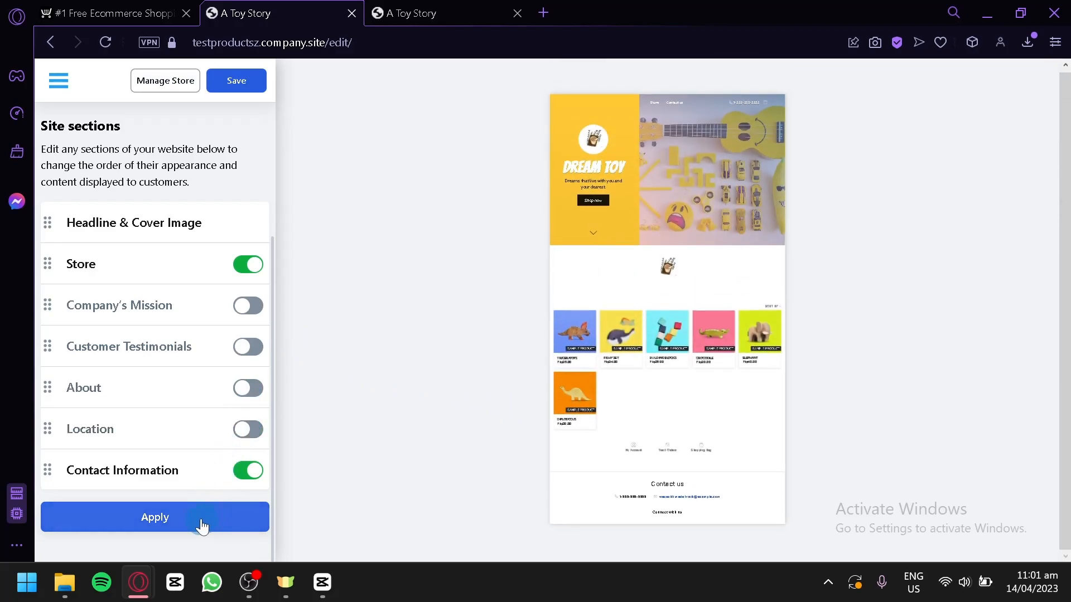
{"action": "left_click", "coordinate": [198, 518]}
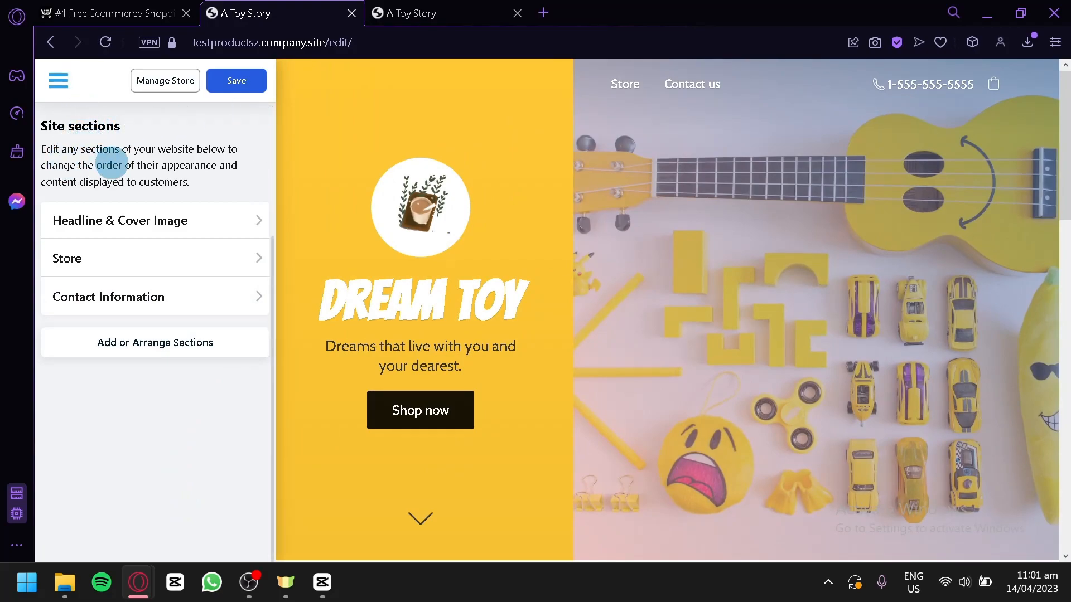
Check the shortened page, save the website changes and open the store's control panel
{"action": "scroll", "coordinate": [646, 280], "scroll_direction": "down", "scroll_amount": 15}
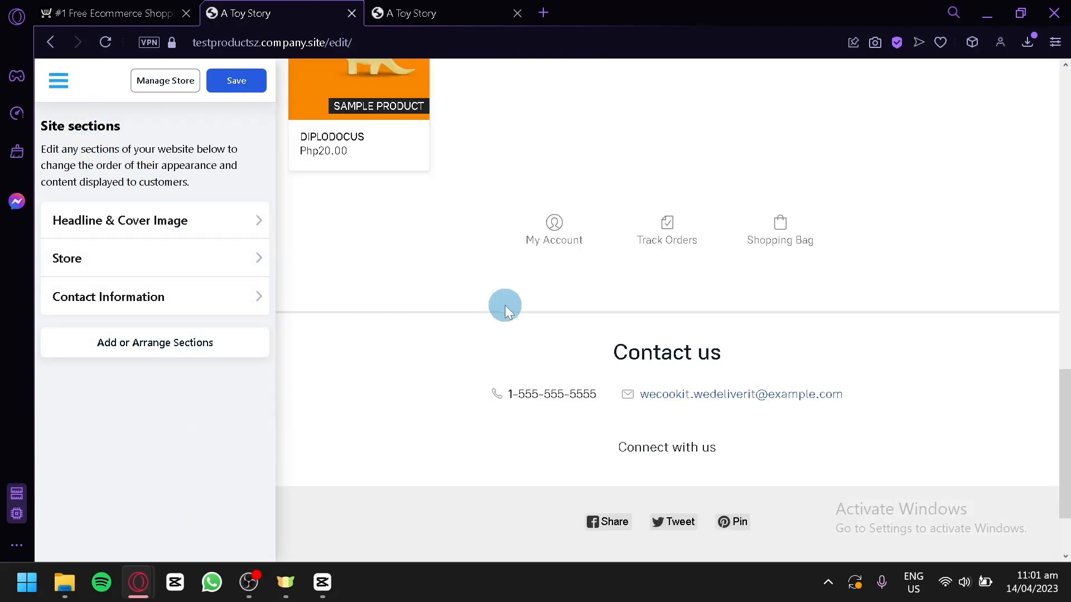
{"action": "scroll", "coordinate": [567, 226], "scroll_direction": "up", "scroll_amount": 8}
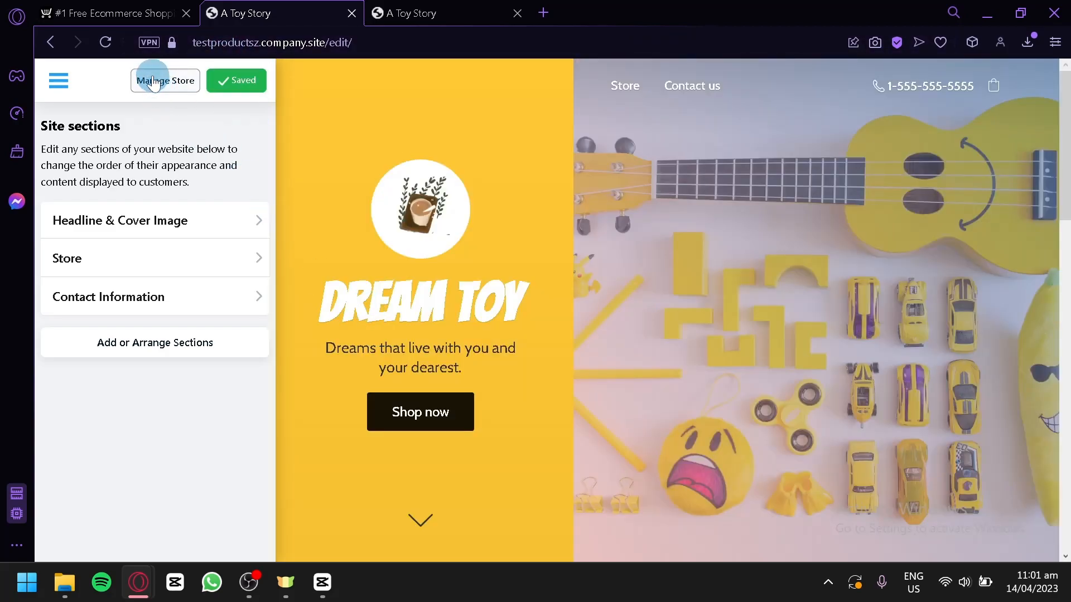
{"action": "left_click", "coordinate": [154, 81]}
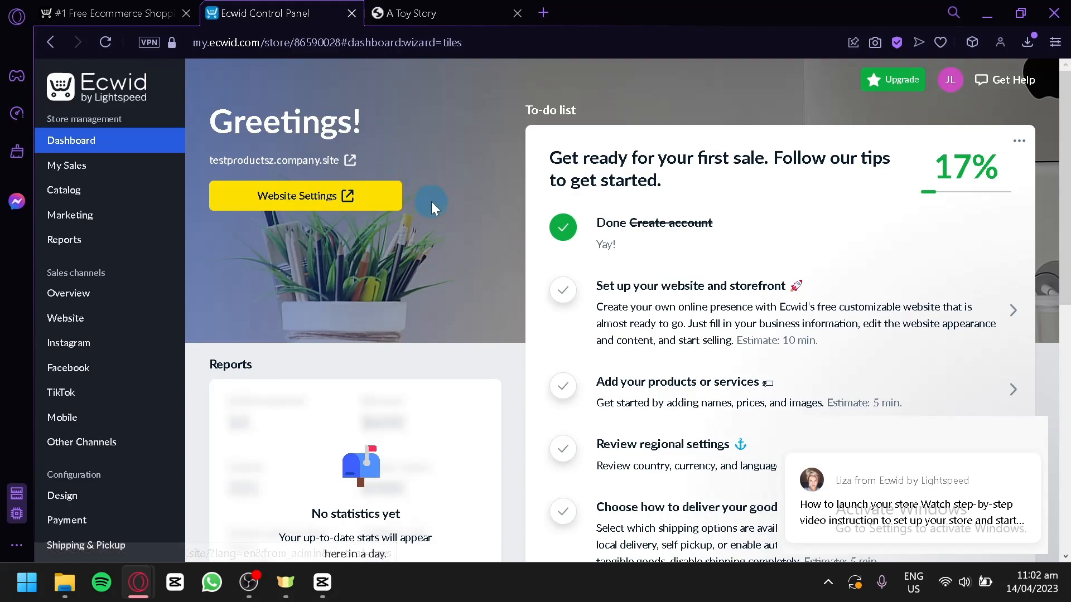
Look through the dashboard's to-do list and open its task for adding products or services
{"action": "scroll", "coordinate": [460, 249], "scroll_direction": "down", "scroll_amount": 4}
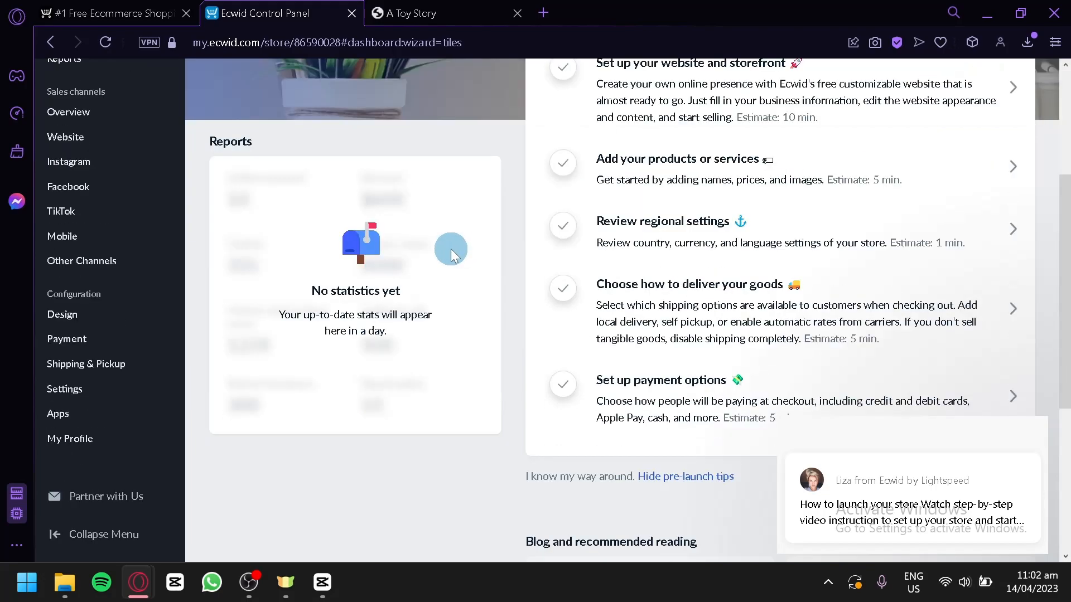
{"action": "scroll", "coordinate": [451, 249], "scroll_direction": "up", "scroll_amount": 2}
{"action": "scroll", "coordinate": [443, 250], "scroll_direction": "up", "scroll_amount": 2}
{"action": "scroll", "coordinate": [443, 249], "scroll_direction": "down", "scroll_amount": 2}
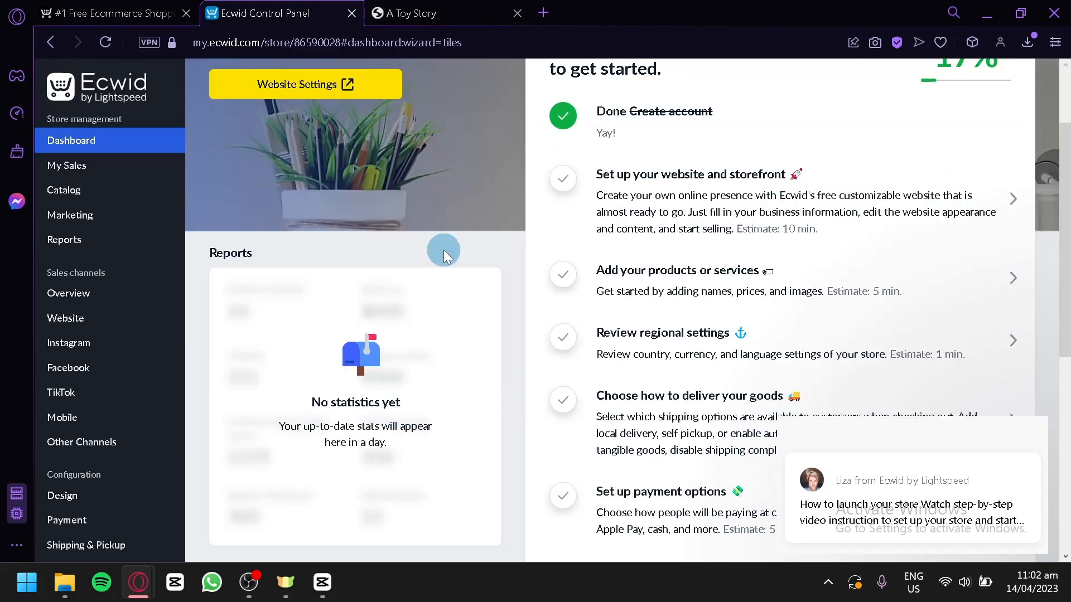
{"action": "left_click", "coordinate": [703, 274]}
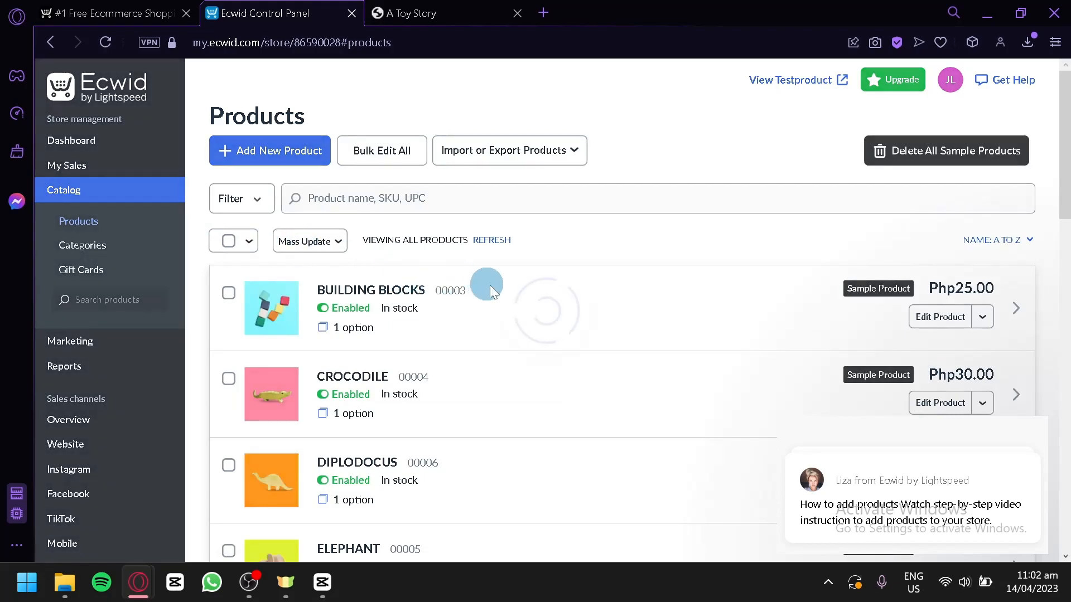
Start a new product, upload the photo of the man in the white hoodie as its image and preview it
{"action": "scroll", "coordinate": [447, 234], "scroll_direction": "down", "scroll_amount": 2}
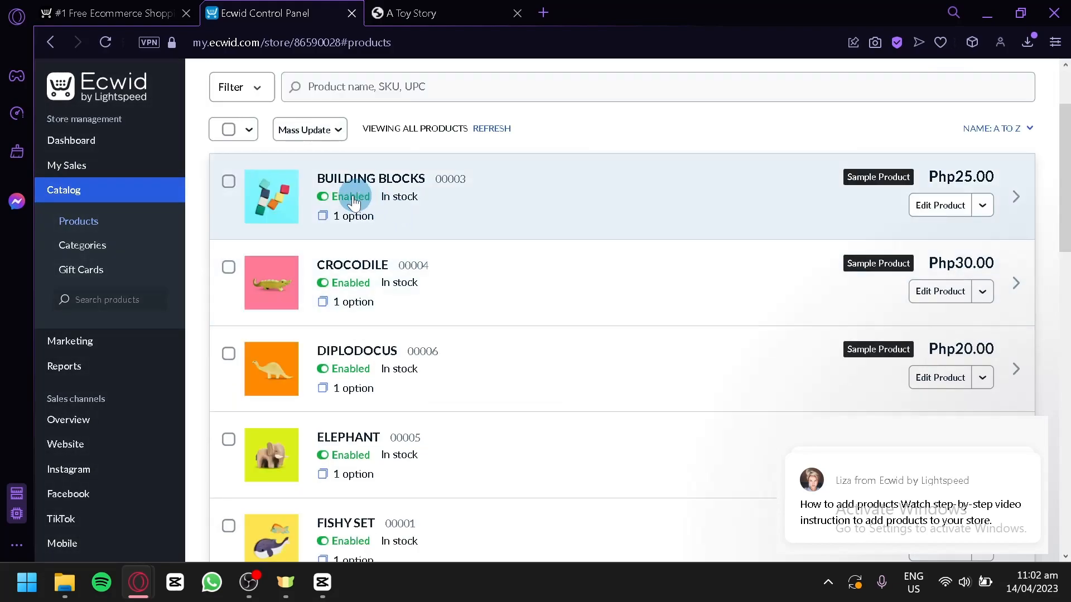
{"action": "scroll", "coordinate": [362, 204], "scroll_direction": "up", "scroll_amount": 2}
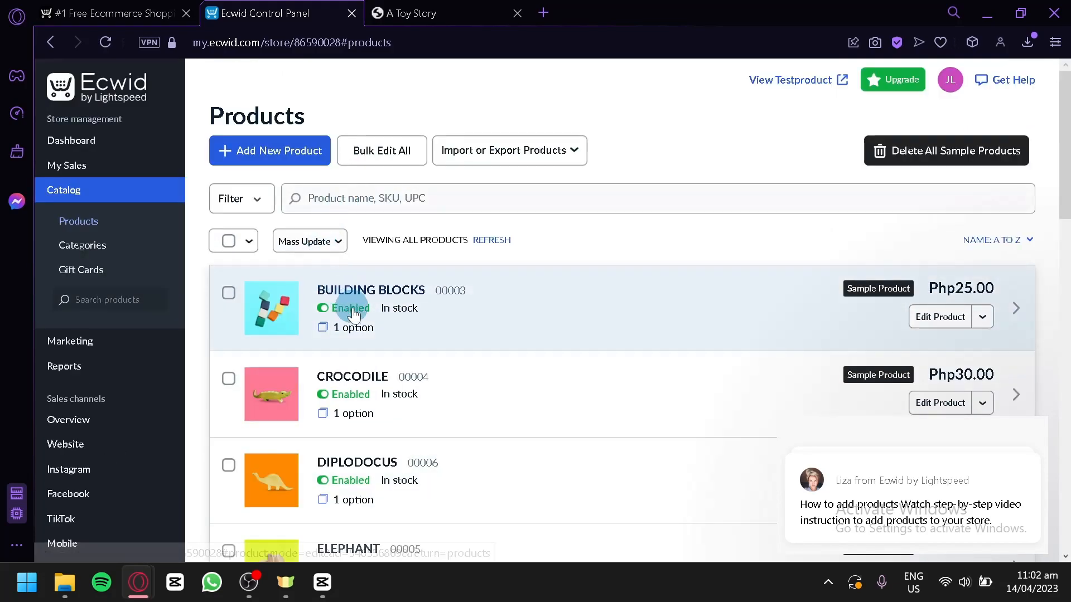
{"action": "left_click", "coordinate": [274, 160]}
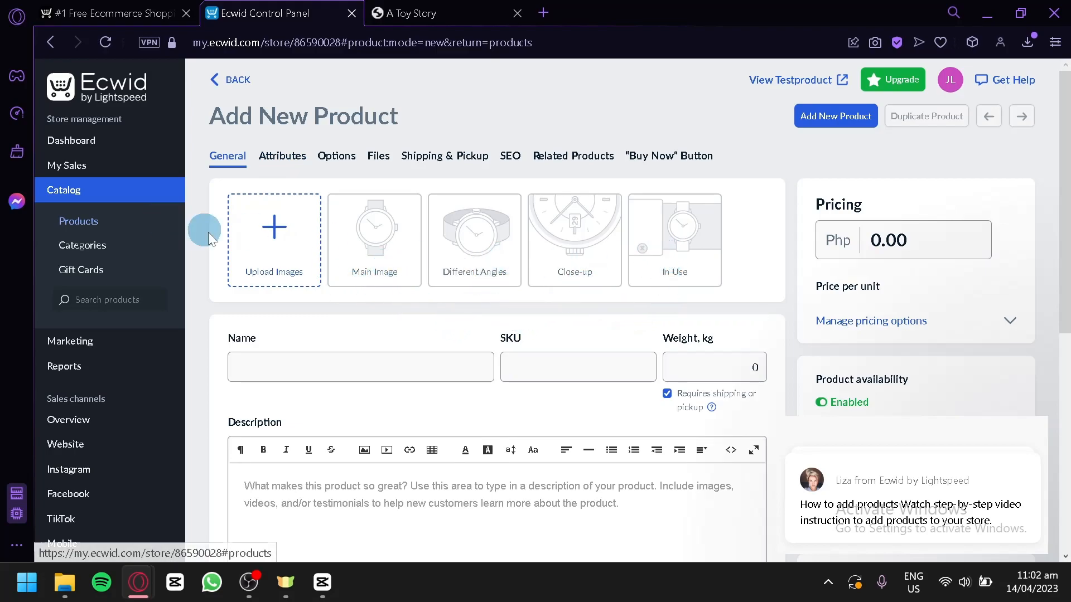
{"action": "left_click", "coordinate": [260, 250]}
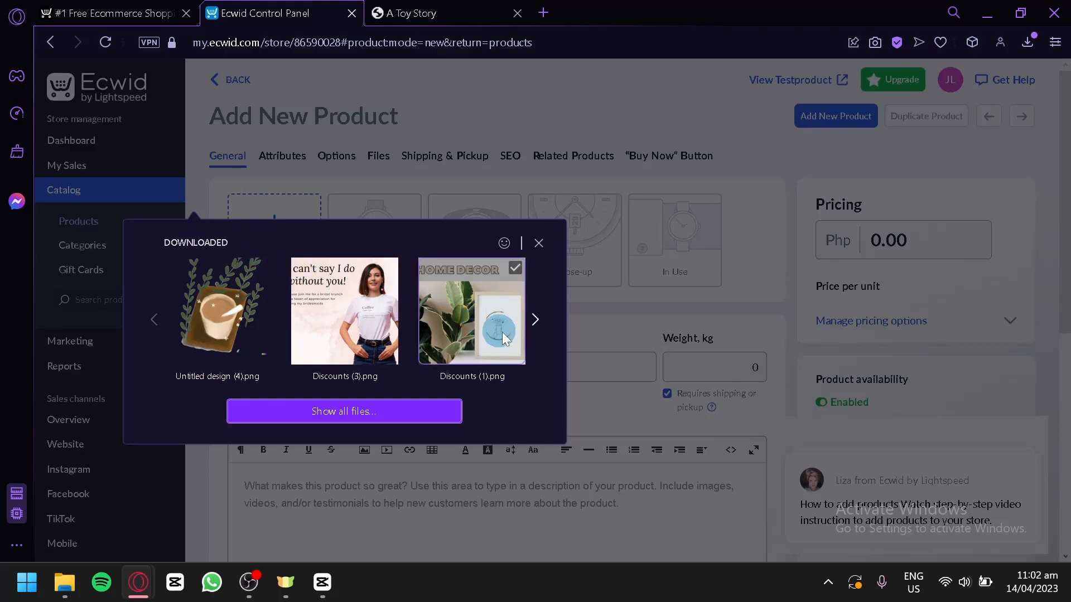
{"action": "left_click", "coordinate": [349, 326]}
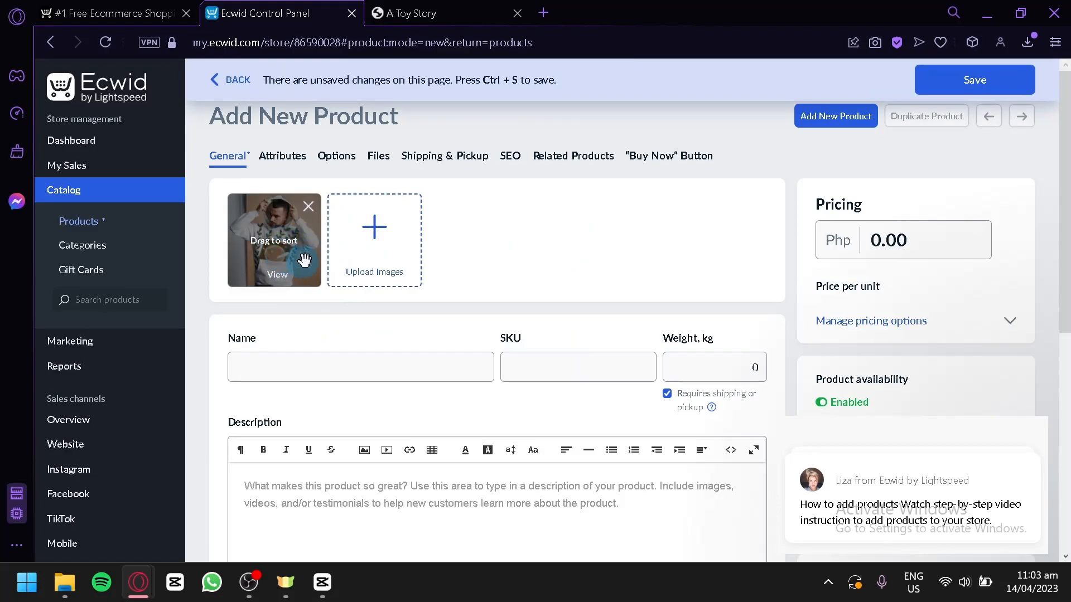
{"action": "left_click", "coordinate": [278, 275]}
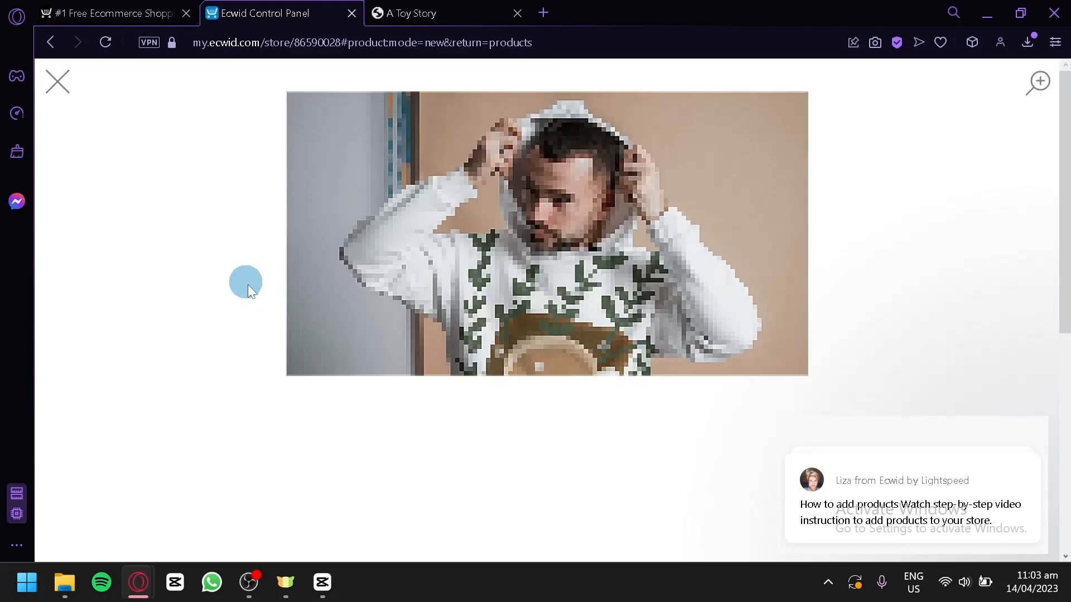
{"action": "left_click", "coordinate": [57, 85]}
Name the product "Coffee hoodie" and set its weight to 1 kg
{"action": "left_click", "coordinate": [349, 373]}
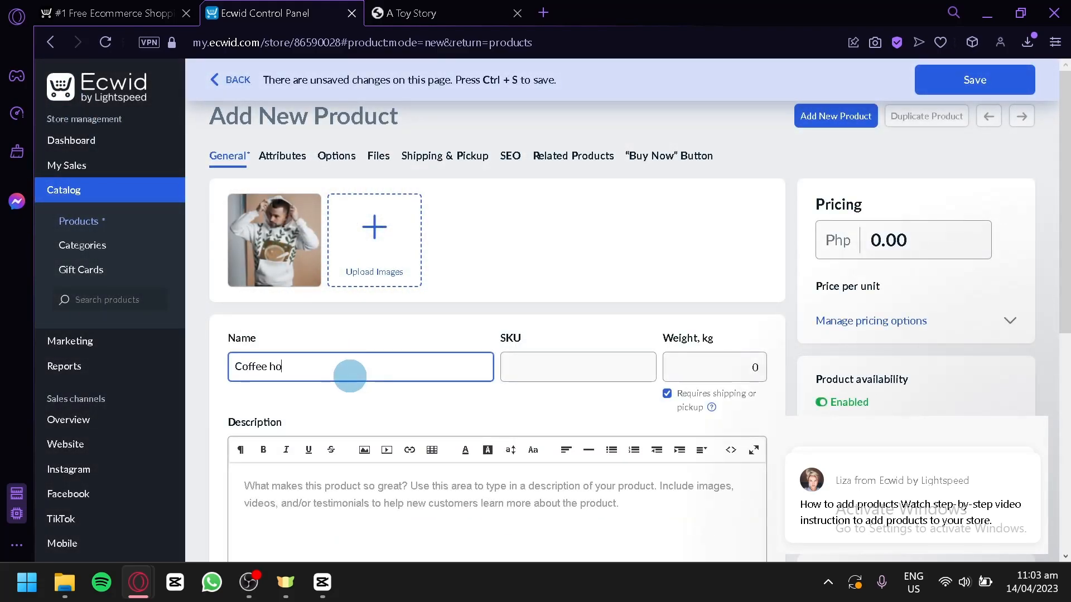
{"action": "left_click", "coordinate": [688, 366]}
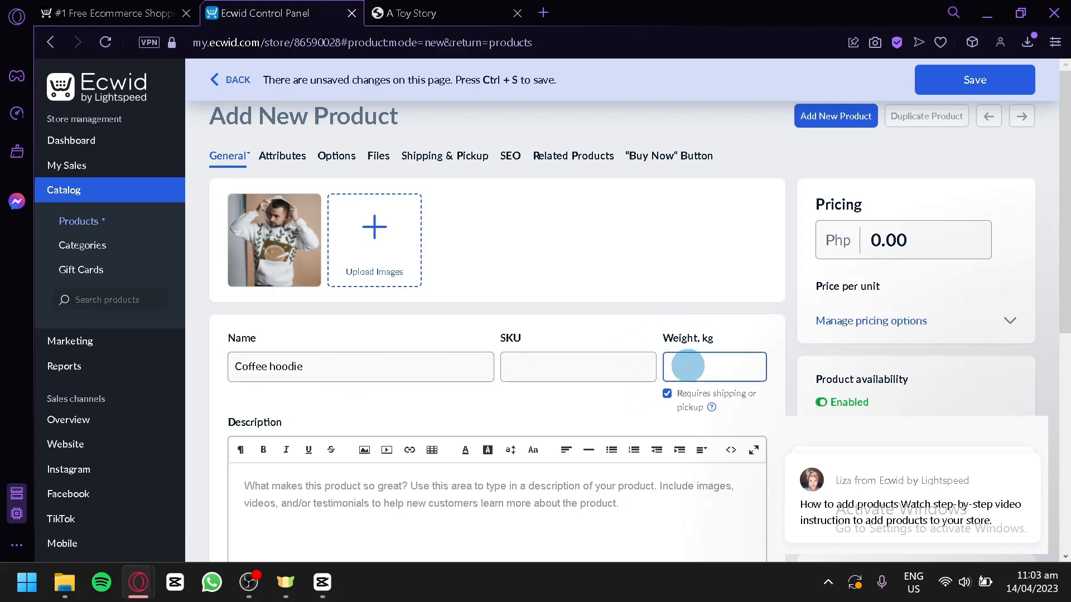
{"action": "type", "text": "1"}
Look over the description, ribbon and subtitle options and set the product's price to Php 300
{"action": "scroll", "coordinate": [492, 366], "scroll_direction": "down", "scroll_amount": 4}
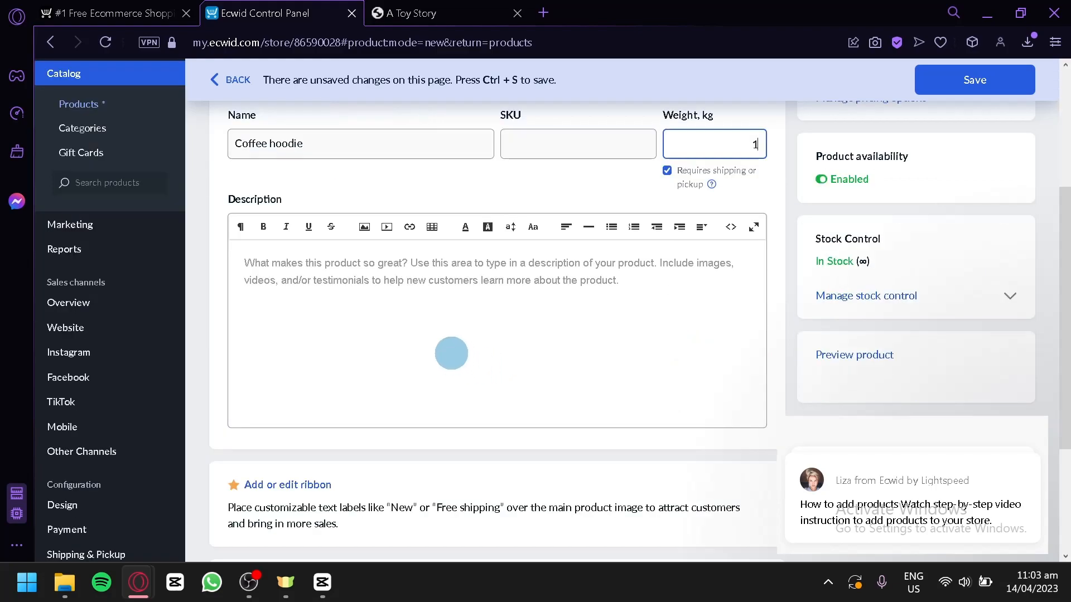
{"action": "scroll", "coordinate": [312, 279], "scroll_direction": "down", "scroll_amount": 3}
{"action": "scroll", "coordinate": [325, 332], "scroll_direction": "up", "scroll_amount": 2}
{"action": "scroll", "coordinate": [321, 317], "scroll_direction": "down", "scroll_amount": 2}
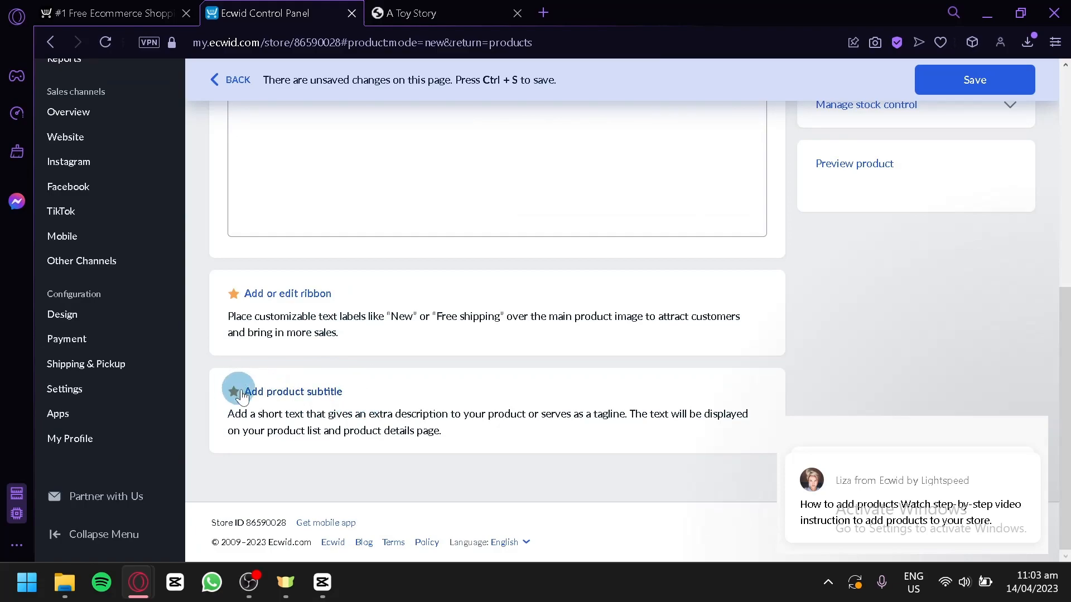
{"action": "scroll", "coordinate": [236, 394], "scroll_direction": "up", "scroll_amount": 4}
{"action": "scroll", "coordinate": [785, 371], "scroll_direction": "down", "scroll_amount": 2}
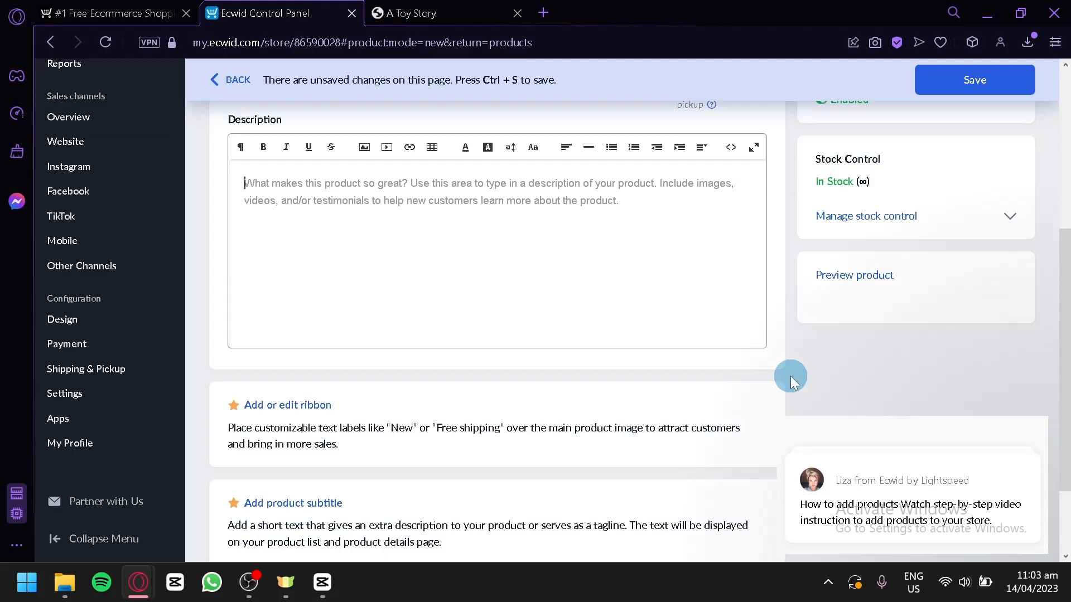
{"action": "scroll", "coordinate": [791, 376], "scroll_direction": "up", "scroll_amount": 5}
{"action": "left_click_drag", "start_coordinate": [915, 240], "coordinate": [859, 239]}
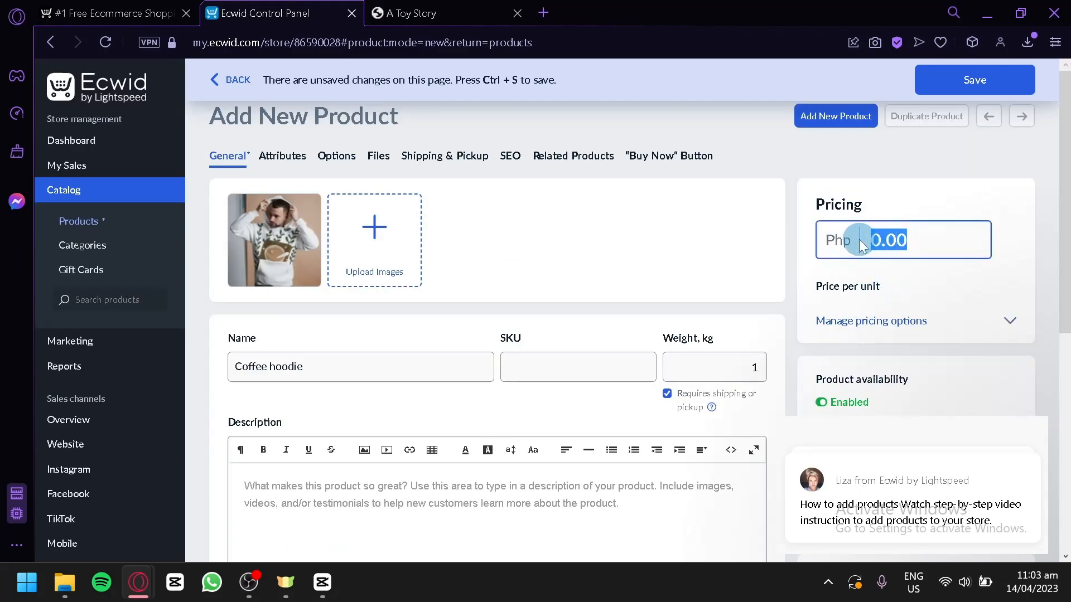
{"action": "type", "text": "300"}
{"action": "left_click", "coordinate": [834, 289]}
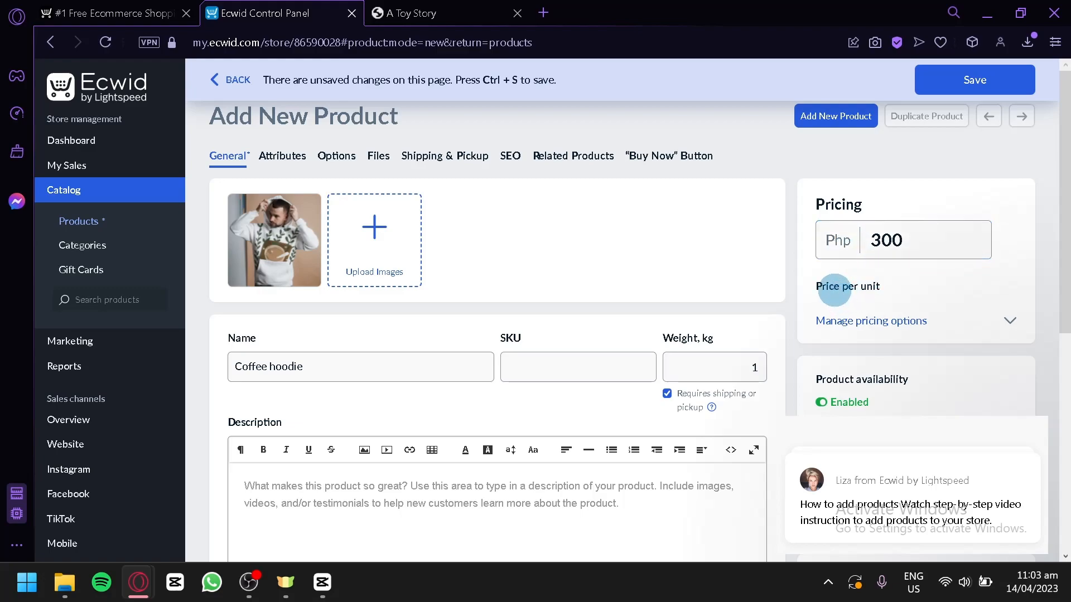
Expand the pricing options and review the compare-to, bulk discount and pay-what-you-want pricing and the product availability
{"action": "left_click", "coordinate": [971, 321]}
{"action": "scroll", "coordinate": [969, 324], "scroll_direction": "down", "scroll_amount": 2}
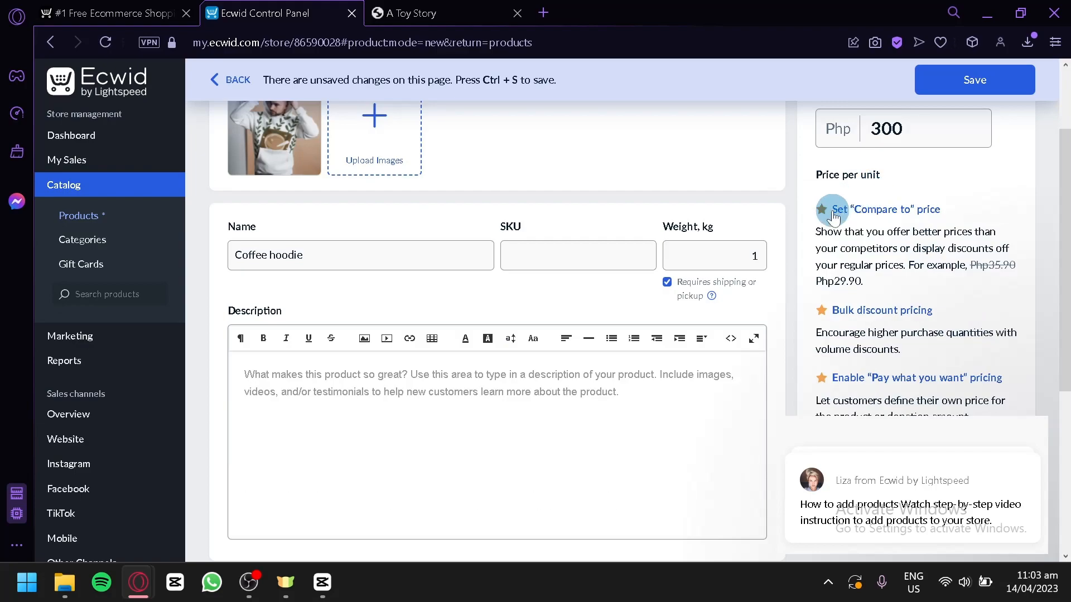
{"action": "scroll", "coordinate": [908, 223], "scroll_direction": "down", "scroll_amount": 2}
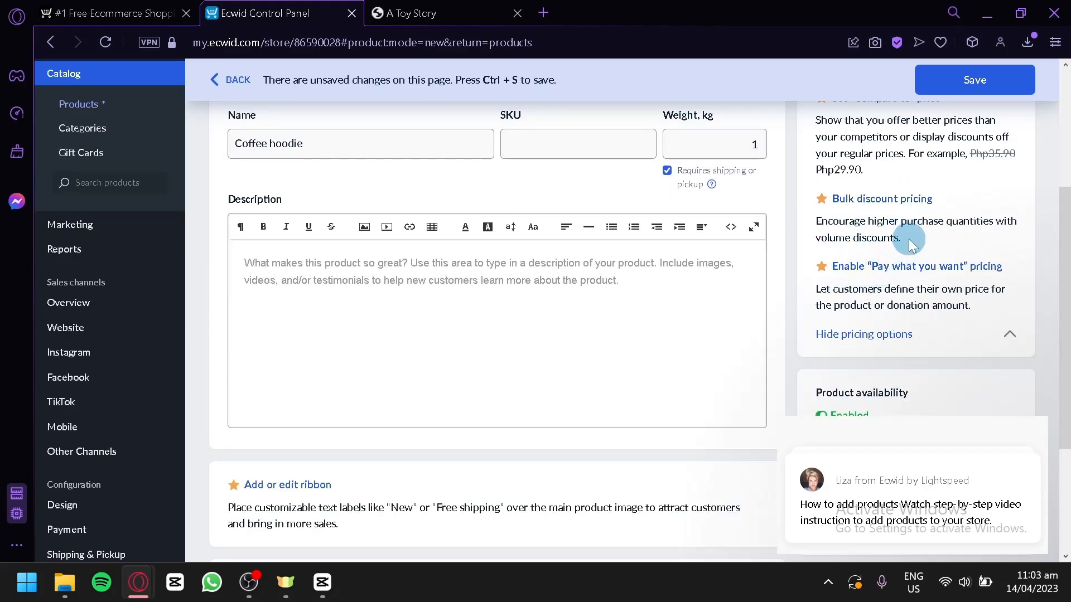
{"action": "scroll", "coordinate": [908, 238], "scroll_direction": "up", "scroll_amount": 4}
{"action": "scroll", "coordinate": [825, 321], "scroll_direction": "down", "scroll_amount": 7}
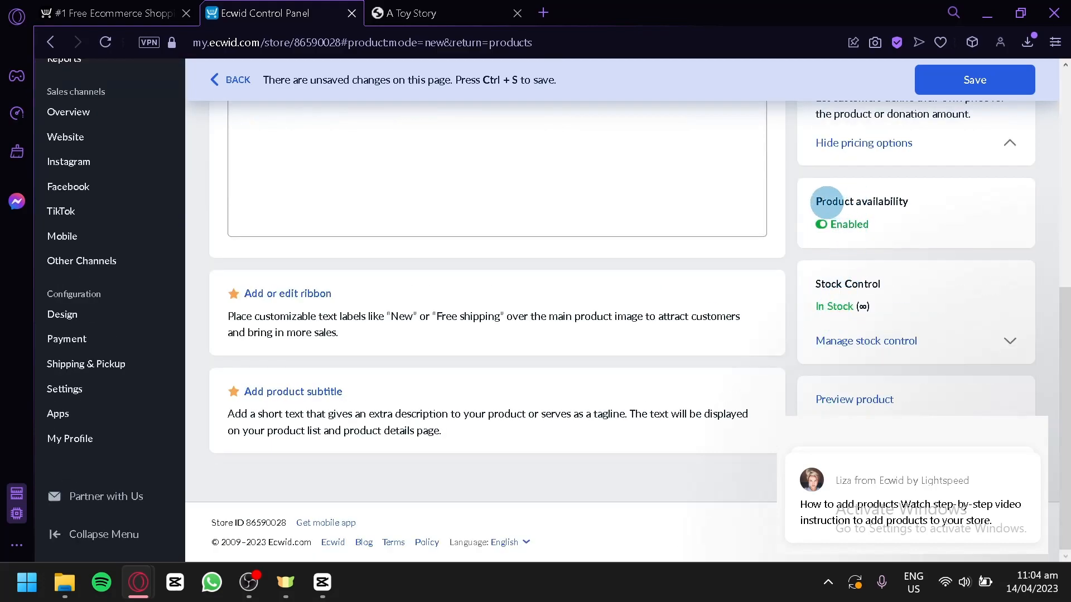
Expand the stock control settings and review the new product's attributes and options
{"action": "left_click", "coordinate": [913, 342]}
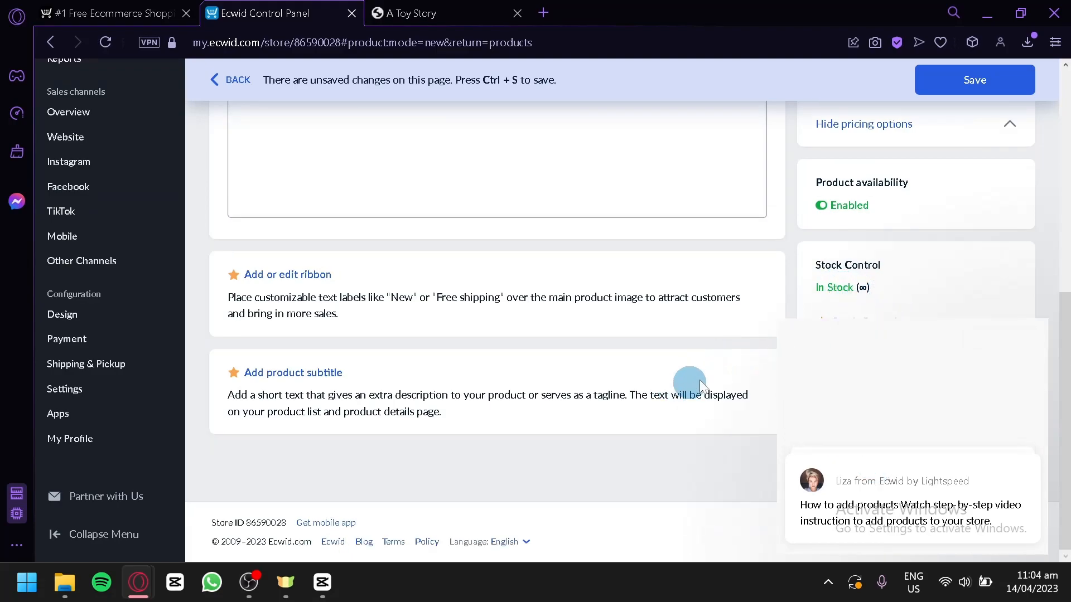
{"action": "left_click", "coordinate": [1009, 335]}
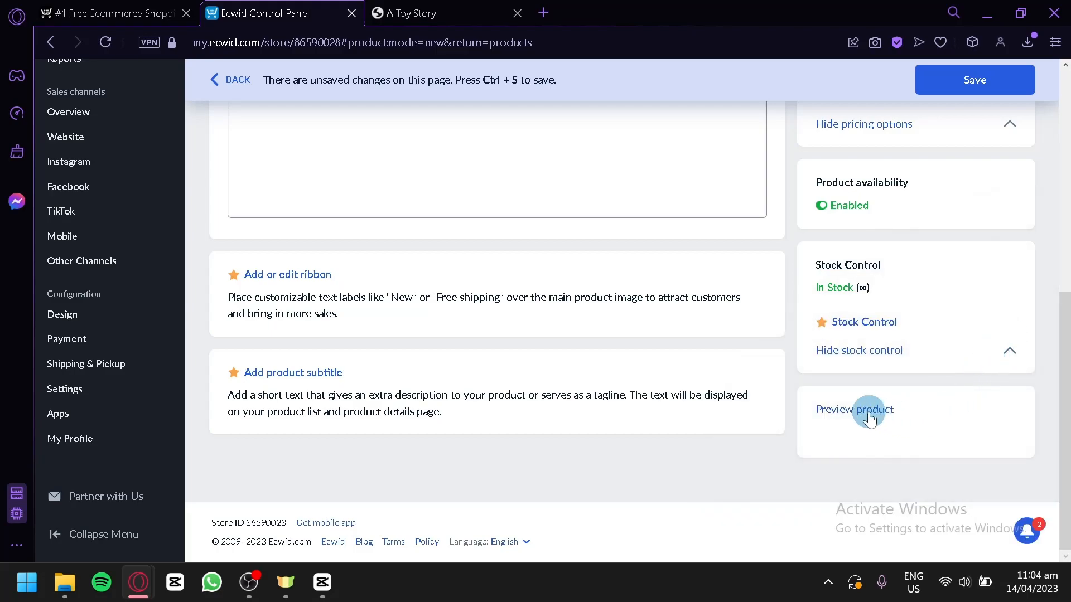
{"action": "scroll", "coordinate": [892, 391], "scroll_direction": "up", "scroll_amount": 10}
{"action": "left_click", "coordinate": [279, 158]}
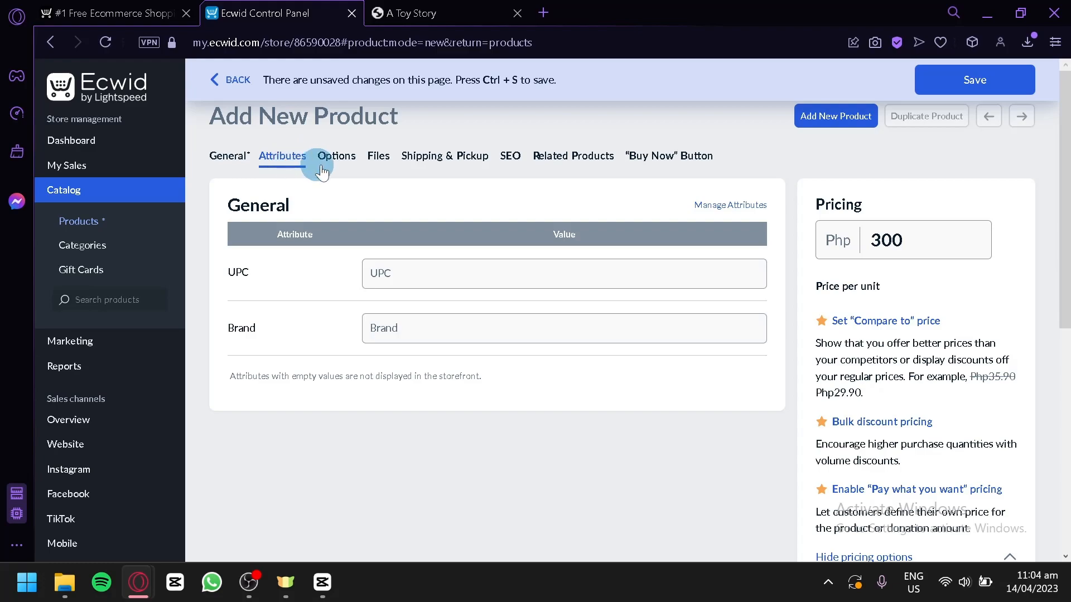
{"action": "left_click", "coordinate": [380, 159]}
{"action": "left_click", "coordinate": [346, 161]}
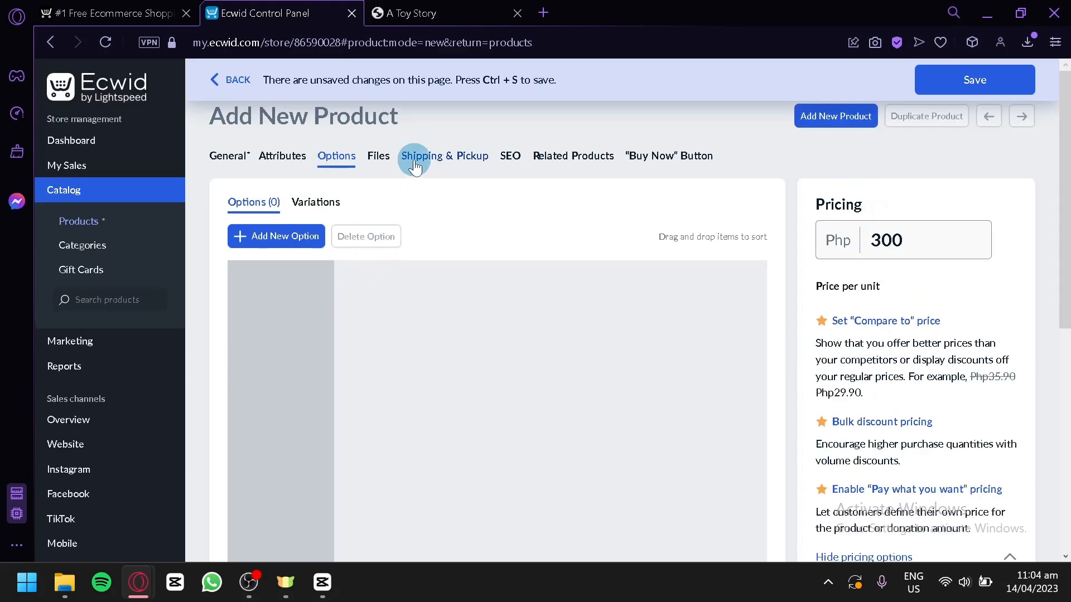
Review the product's shipping and pickup requirements and its SEO settings
{"action": "left_click", "coordinate": [414, 162]}
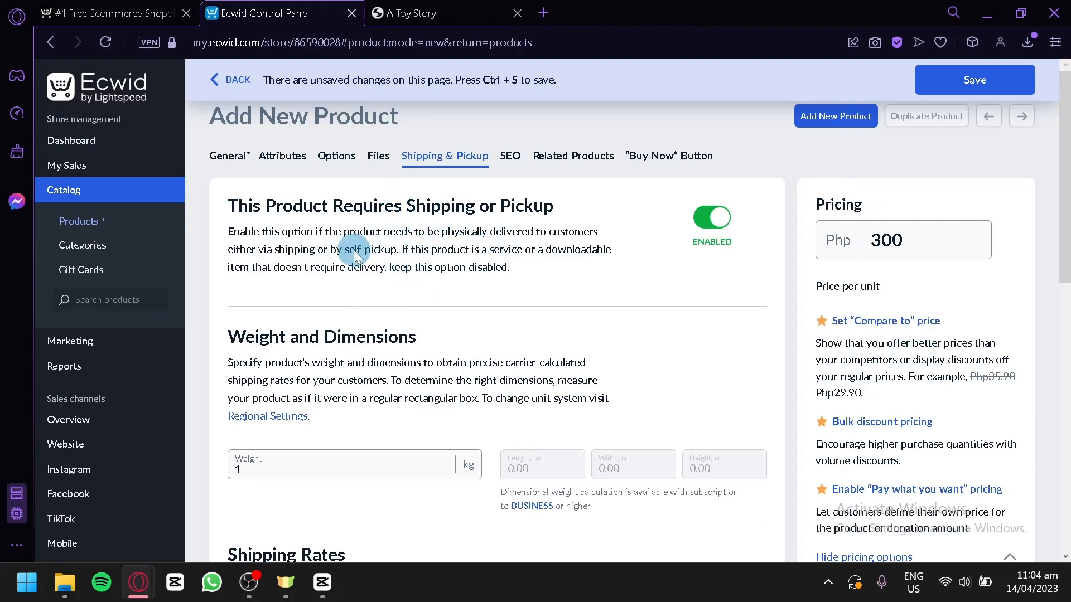
{"action": "scroll", "coordinate": [454, 238], "scroll_direction": "down", "scroll_amount": 5}
{"action": "scroll", "coordinate": [454, 228], "scroll_direction": "up", "scroll_amount": 5}
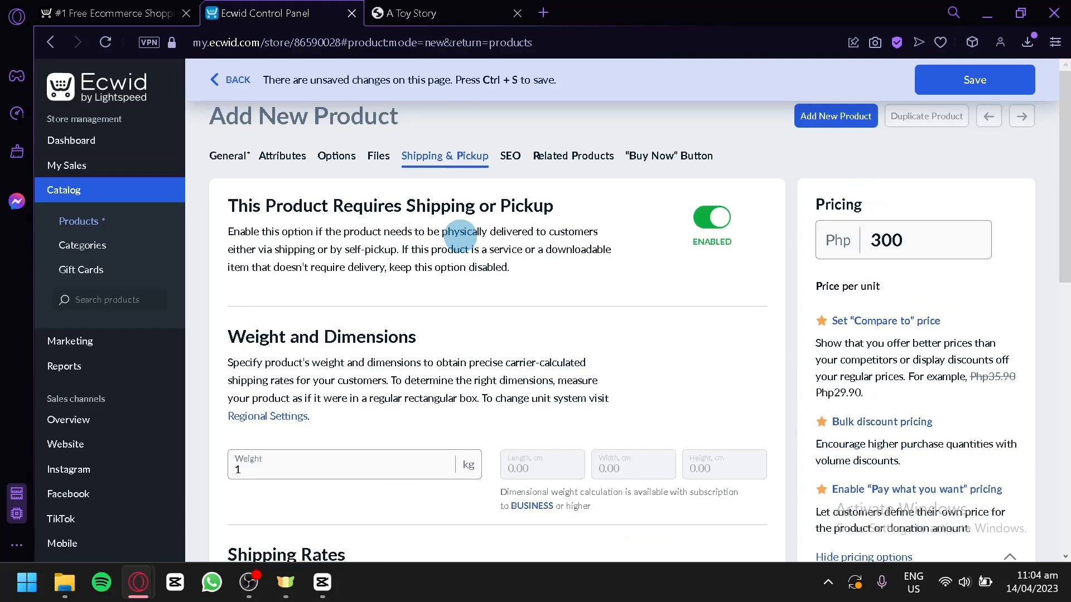
{"action": "left_click", "coordinate": [545, 159]}
{"action": "left_click", "coordinate": [510, 156]}
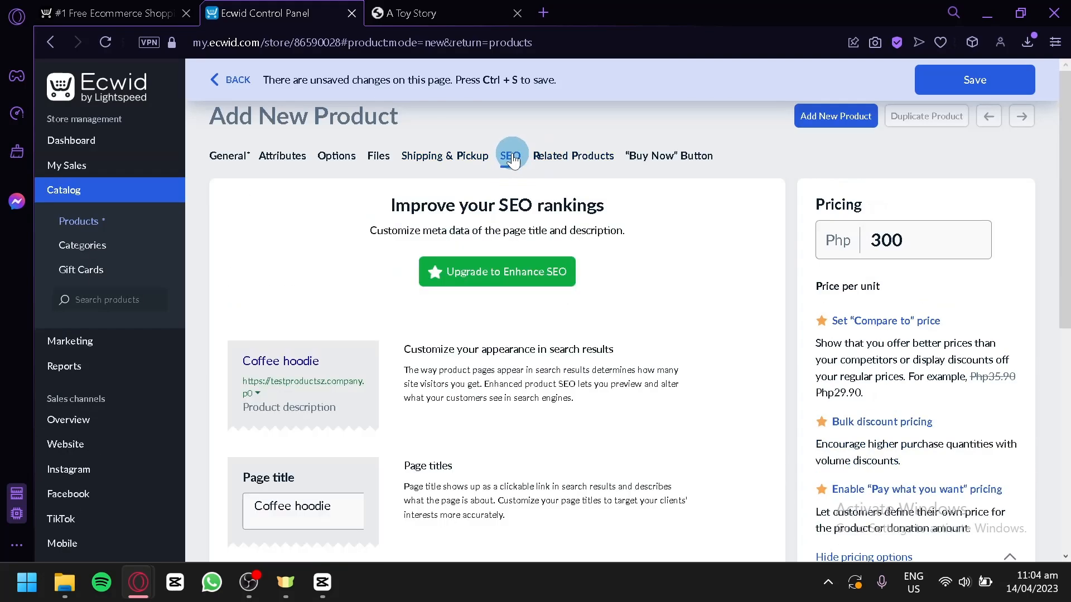
Save the Coffee hoodie product with its Buy Button code generated, and return to the store dashboard
{"action": "left_click", "coordinate": [634, 158]}
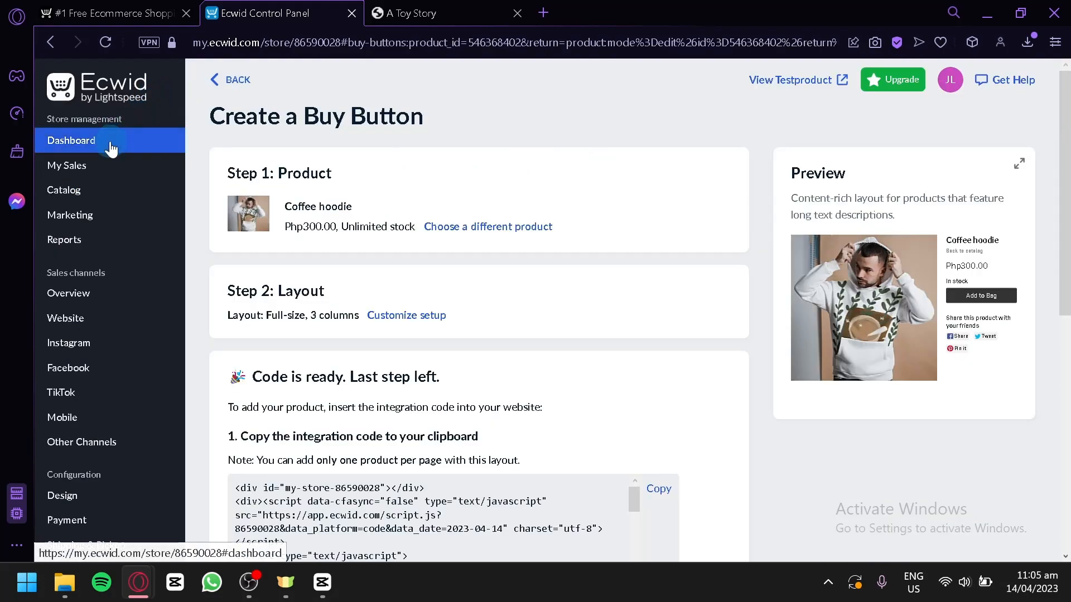
{"action": "left_click", "coordinate": [109, 142]}
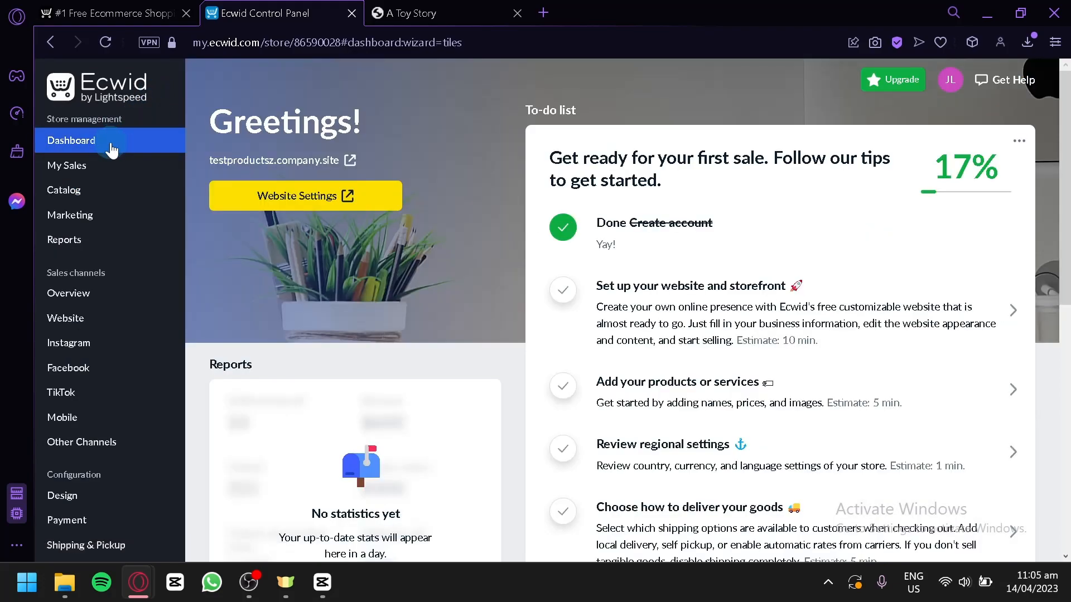
Switch to the published store website, reload it and look over the home page and product catalog
{"action": "left_click", "coordinate": [412, 12]}
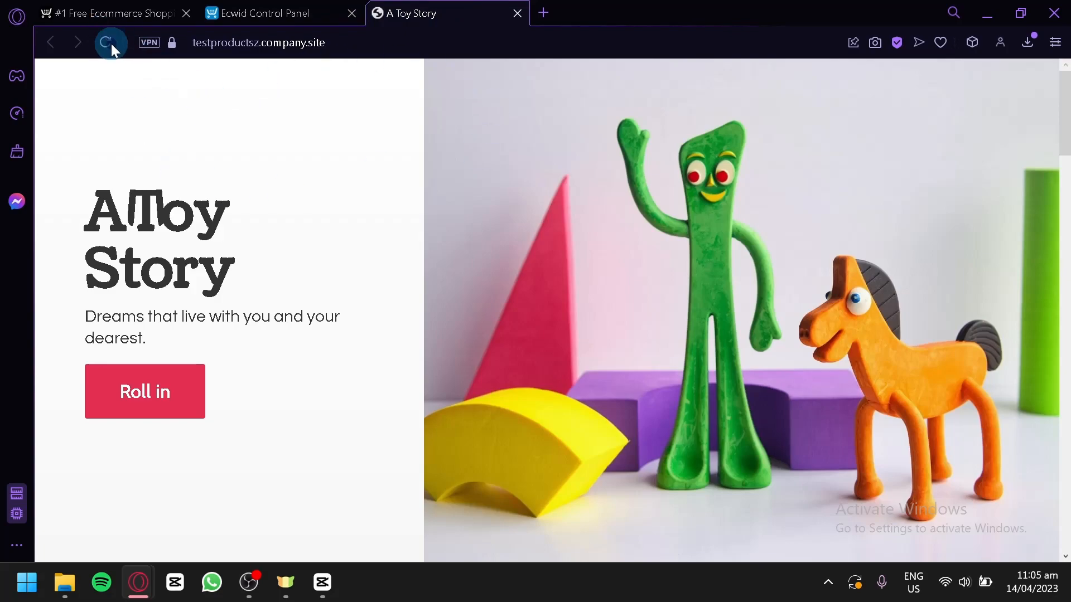
{"action": "left_click", "coordinate": [111, 44]}
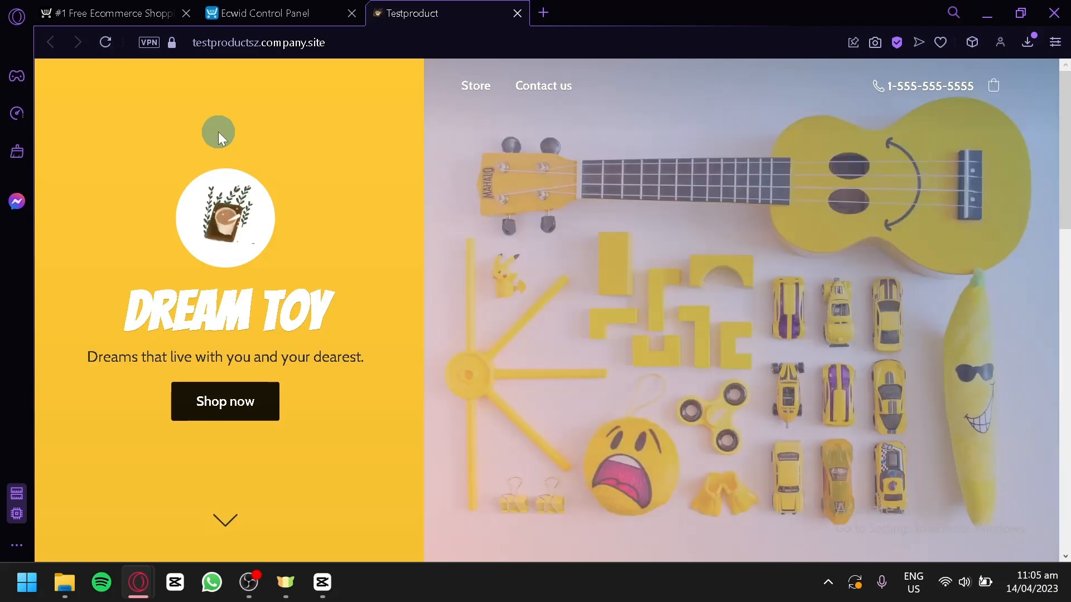
{"action": "left_click", "coordinate": [225, 402]}
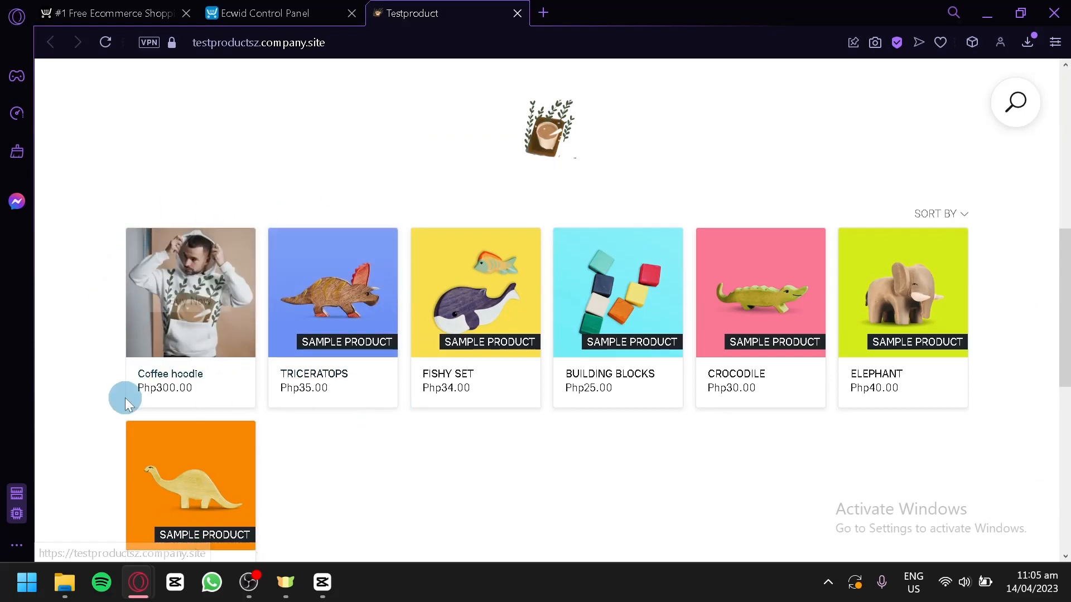
{"action": "scroll", "coordinate": [580, 268], "scroll_direction": "down", "scroll_amount": 4}
{"action": "scroll", "coordinate": [577, 290], "scroll_direction": "up", "scroll_amount": 4}
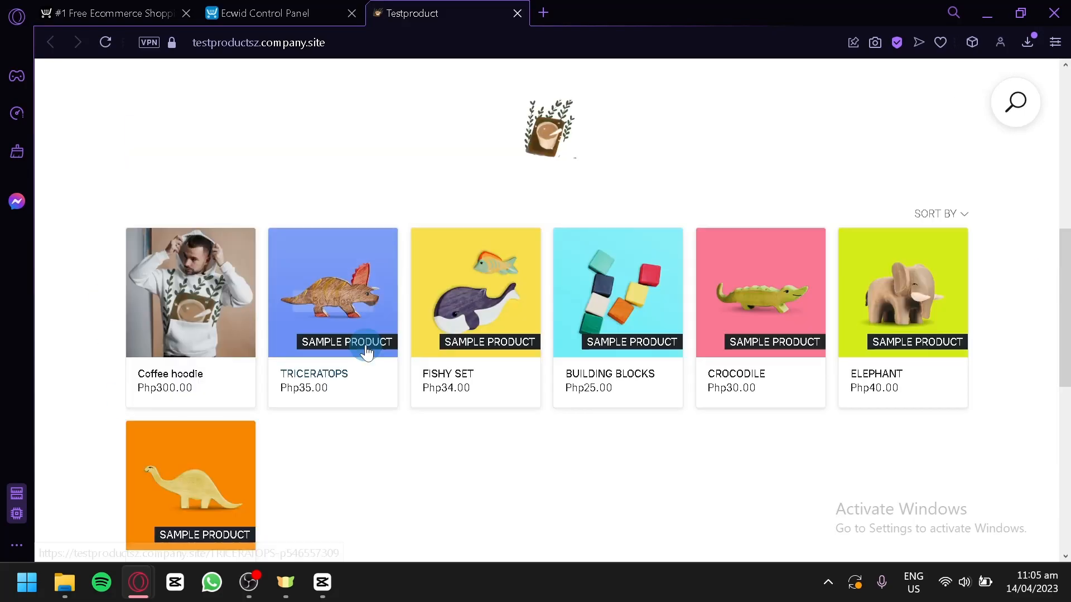
{"action": "scroll", "coordinate": [535, 143], "scroll_direction": "up", "scroll_amount": 4}
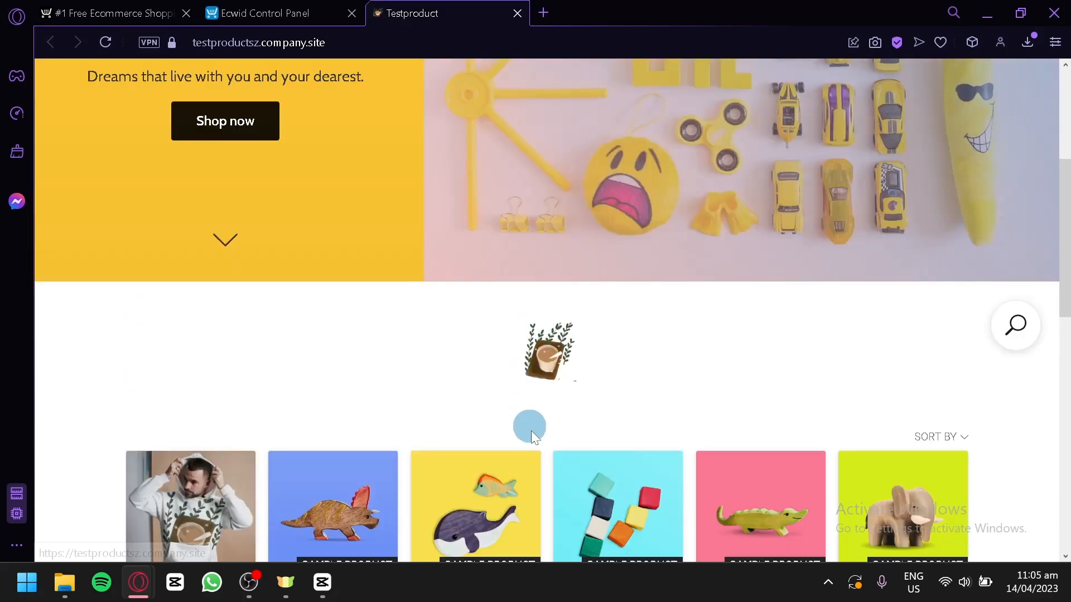
{"action": "scroll", "coordinate": [534, 360], "scroll_direction": "up", "scroll_amount": 5}
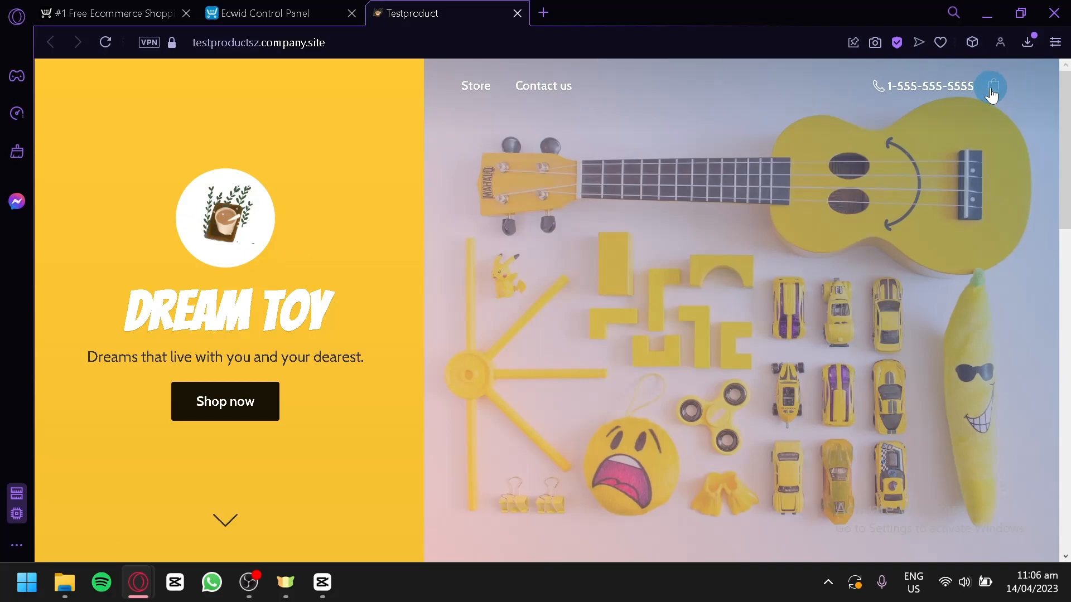
{"action": "scroll", "coordinate": [931, 142], "scroll_direction": "down", "scroll_amount": 10}
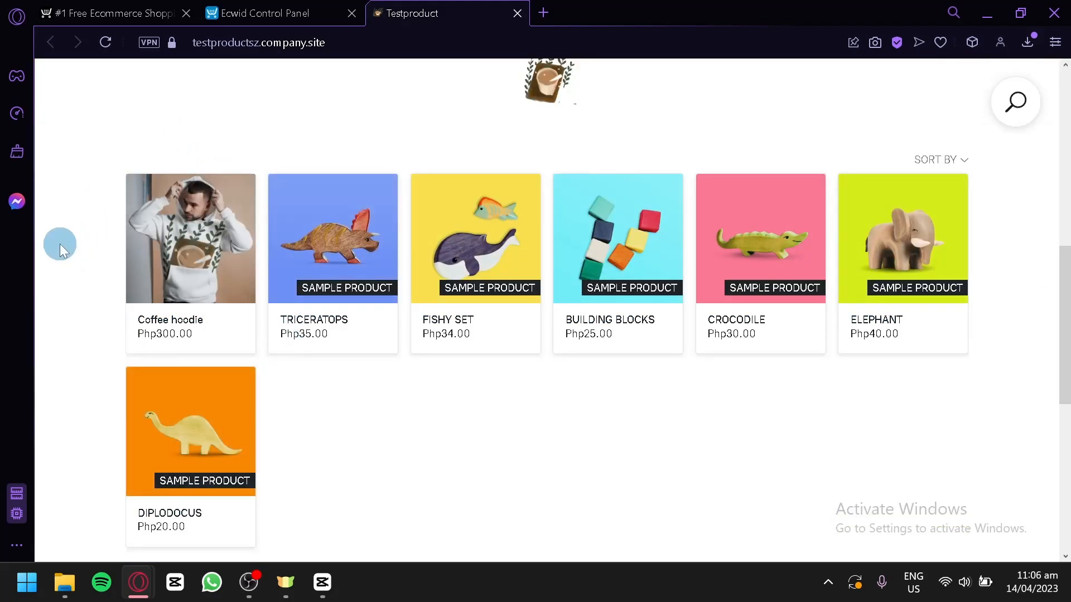
View the Coffee hoodie's product page in the storefront and add one hoodie to the bag
{"action": "left_click", "coordinate": [155, 334]}
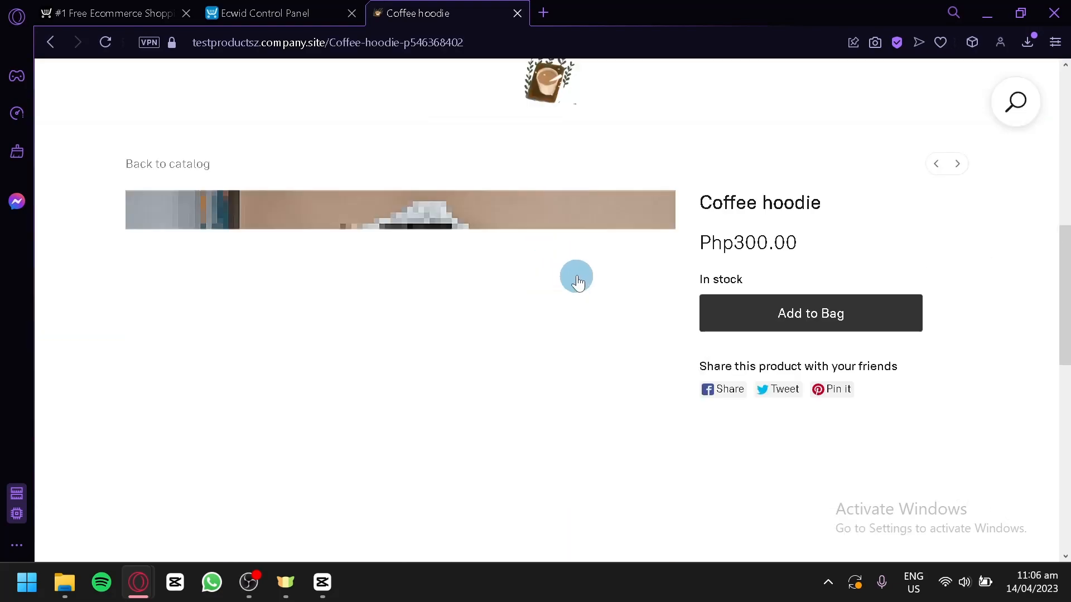
{"action": "scroll", "coordinate": [478, 105], "scroll_direction": "down", "scroll_amount": 6}
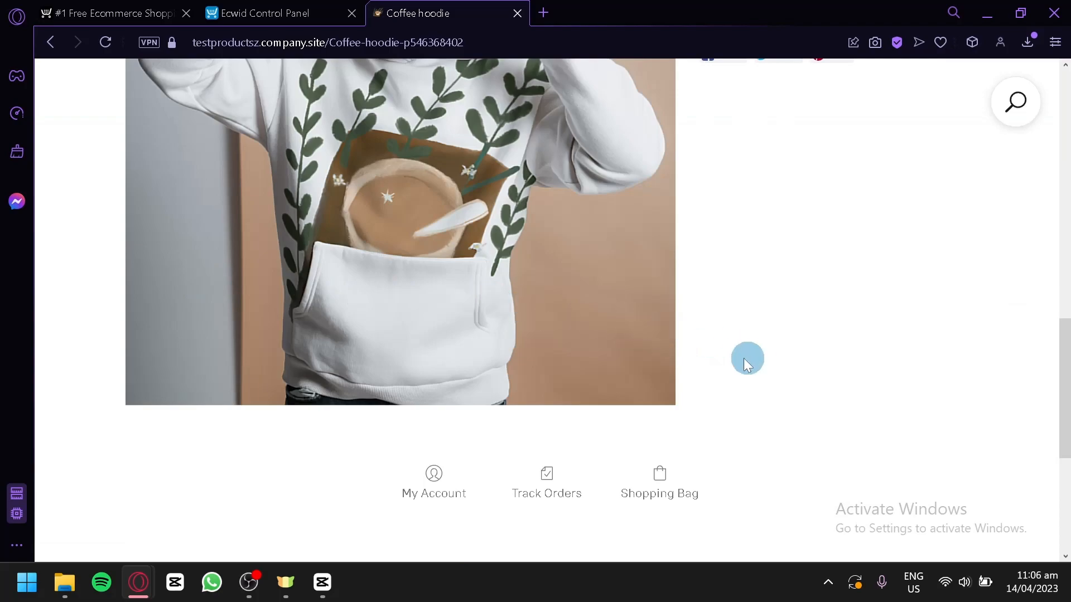
{"action": "scroll", "coordinate": [750, 364], "scroll_direction": "up", "scroll_amount": 6}
{"action": "left_click", "coordinate": [804, 222]}
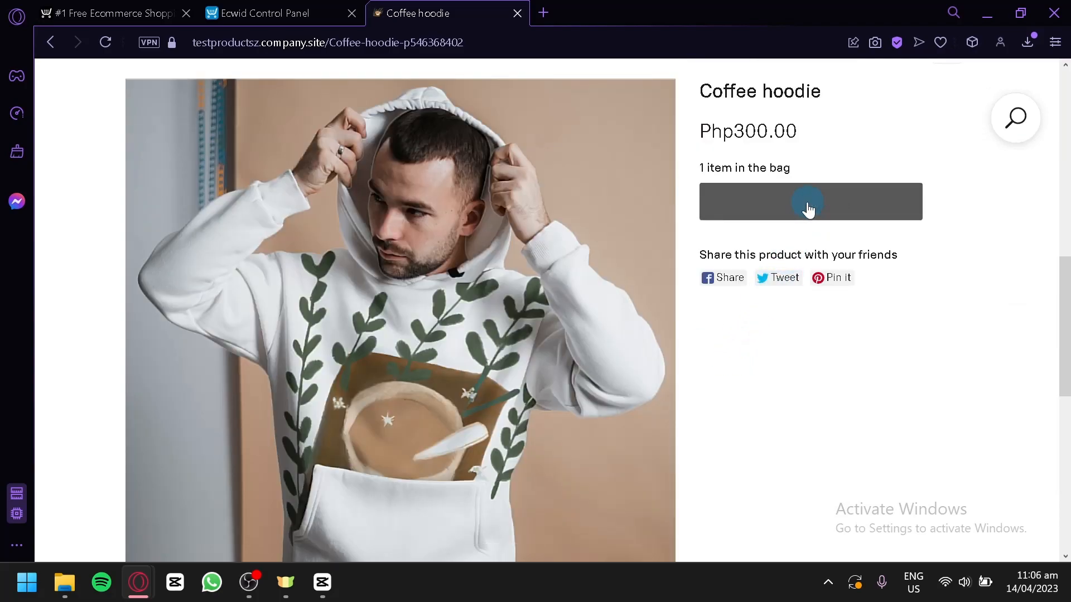
Go to the shopping cart and review the Coffee hoodie order and the checkout form
{"action": "left_click", "coordinate": [1006, 115]}
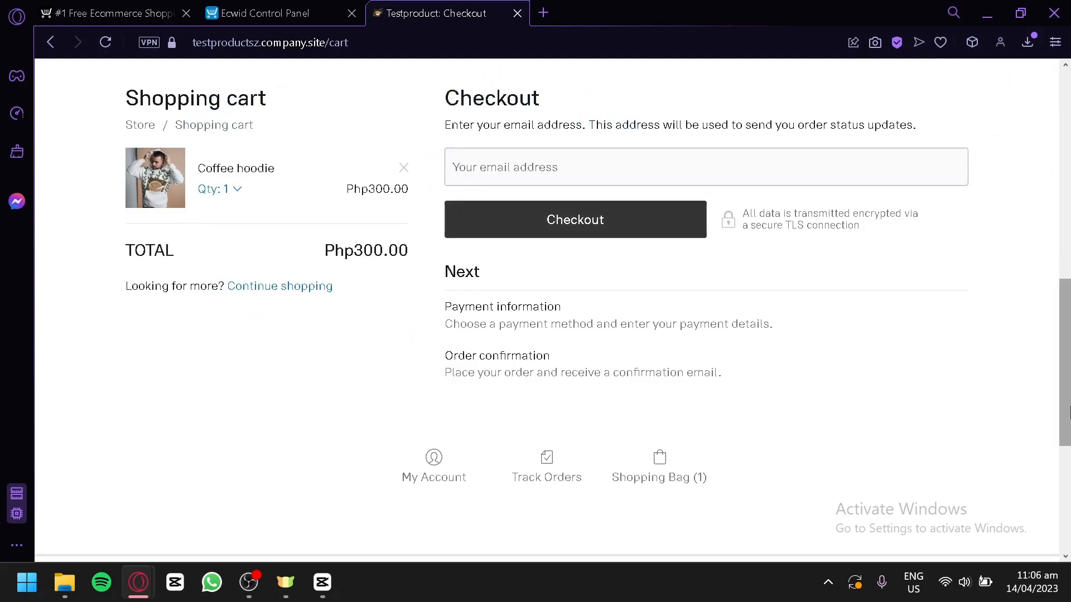
{"action": "scroll", "coordinate": [728, 198], "scroll_direction": "up", "scroll_amount": 10}
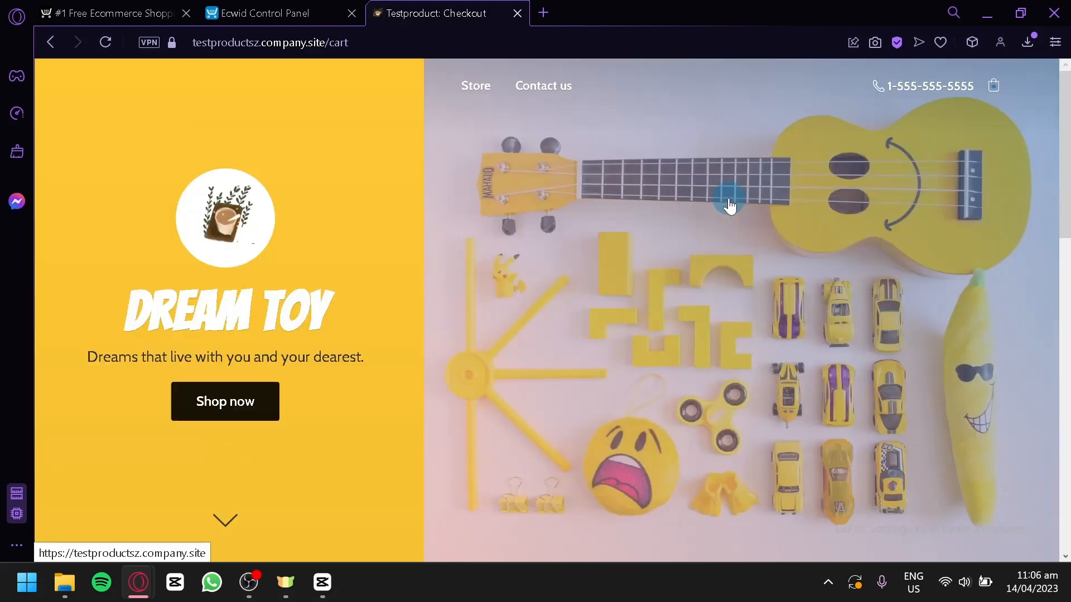
{"action": "scroll", "coordinate": [591, 162], "scroll_direction": "down", "scroll_amount": 10}
{"action": "right_click", "coordinate": [555, 195]}
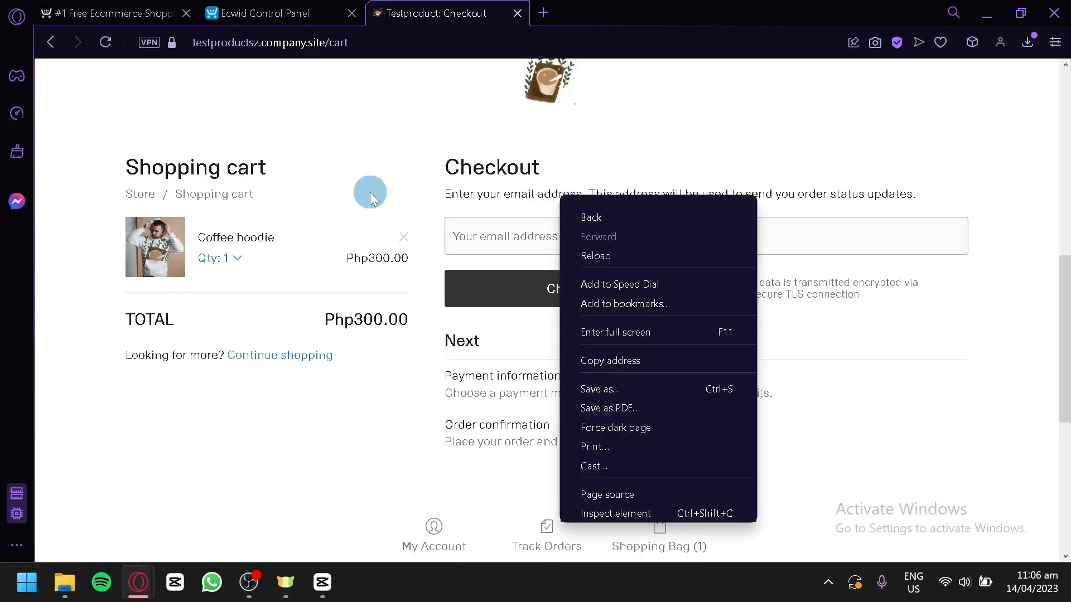